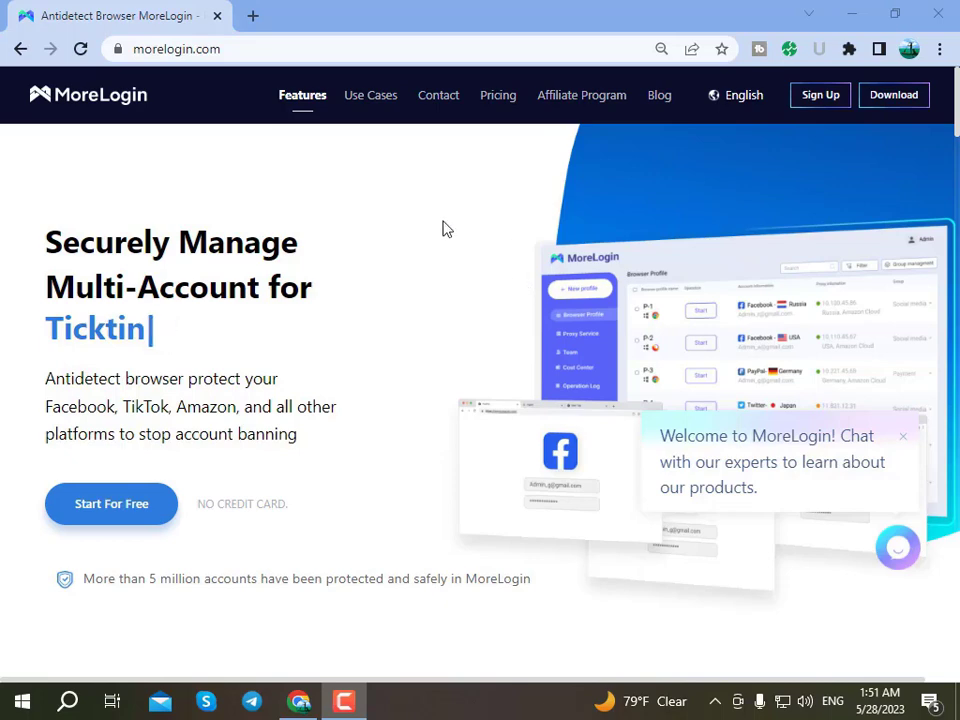
Browse the MoreLogin homepage and reveal the full morelogin.com web address.
scroll(445, 235, "down", 6)
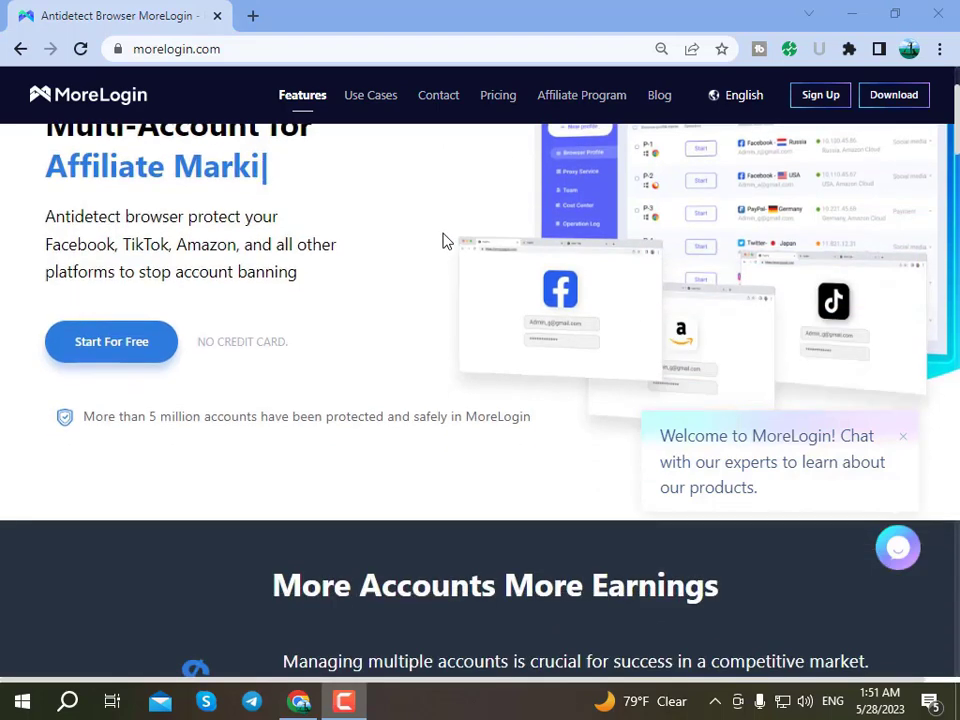
scroll(445, 245, "down", 12)
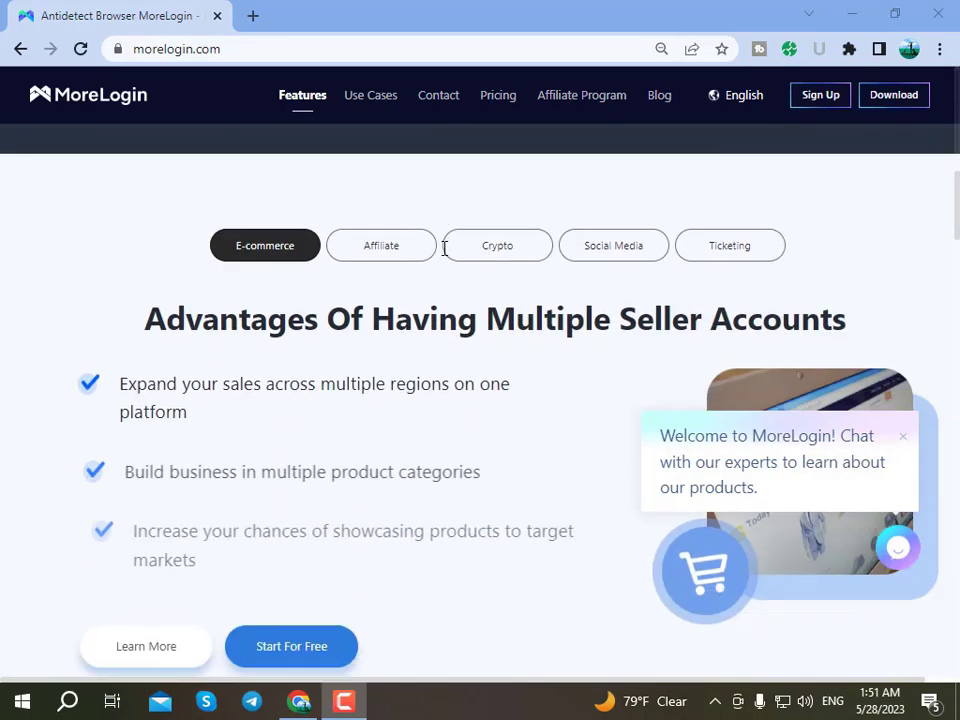
scroll(444, 247, "down", 2)
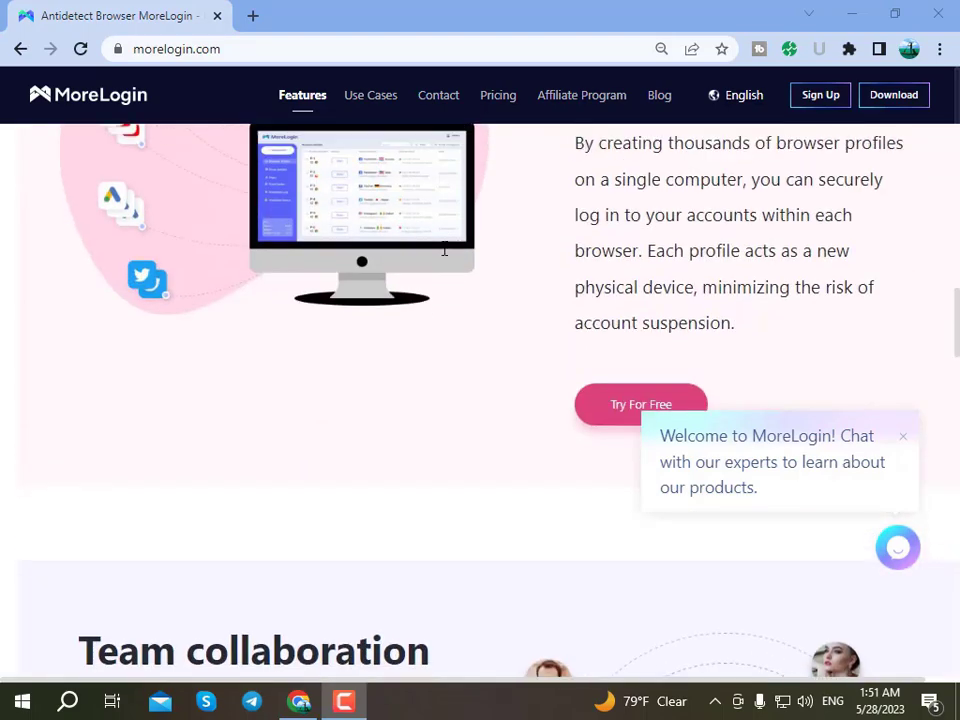
scroll(444, 247, "up", 3)
scroll(445, 250, "down", 7)
scroll(445, 258, "down", 2)
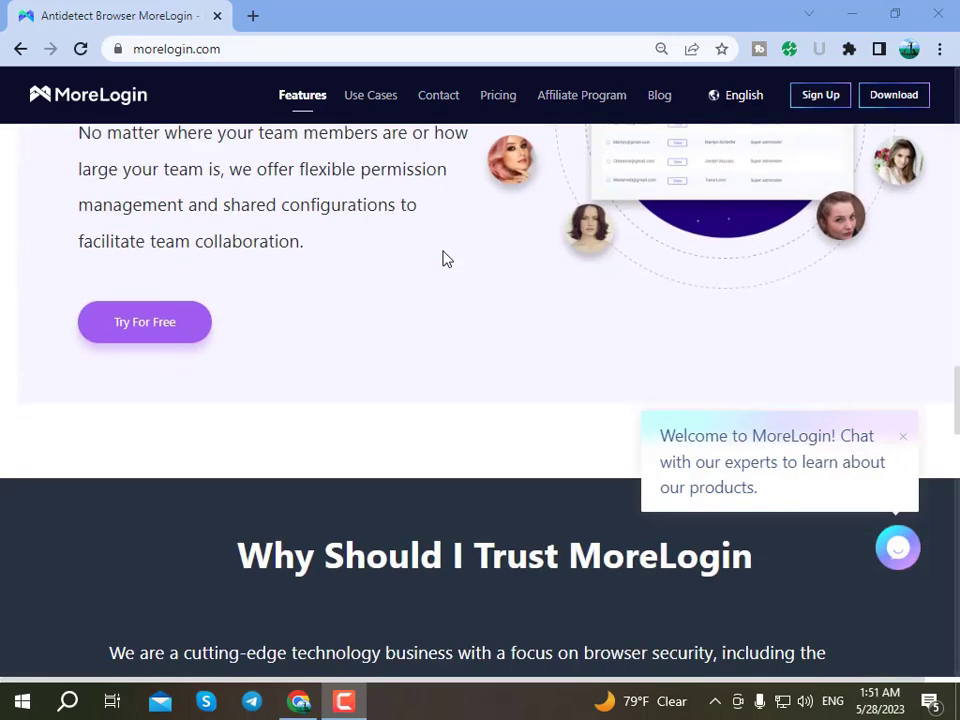
scroll(444, 257, "up", 9)
scroll(445, 258, "up", 10)
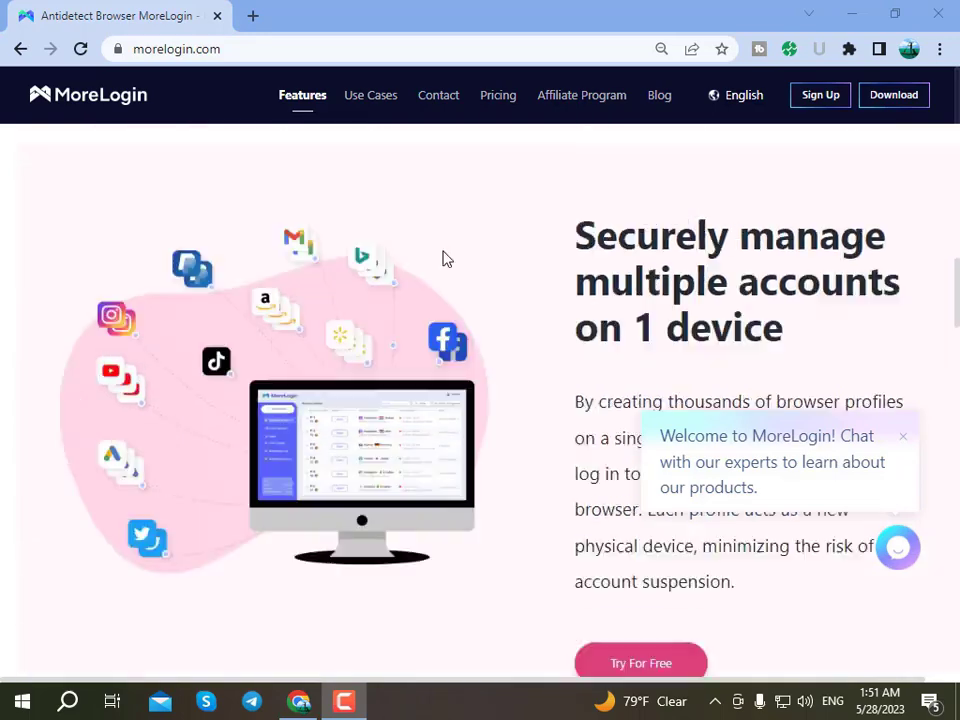
scroll(446, 258, "up", 10)
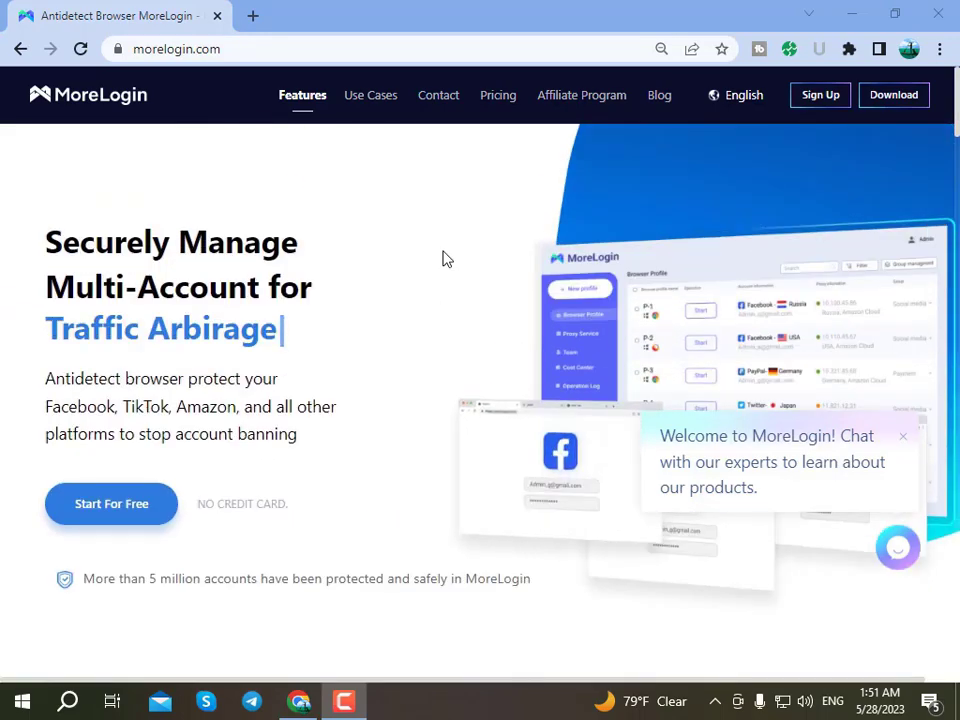
scroll(446, 258, "down", 1)
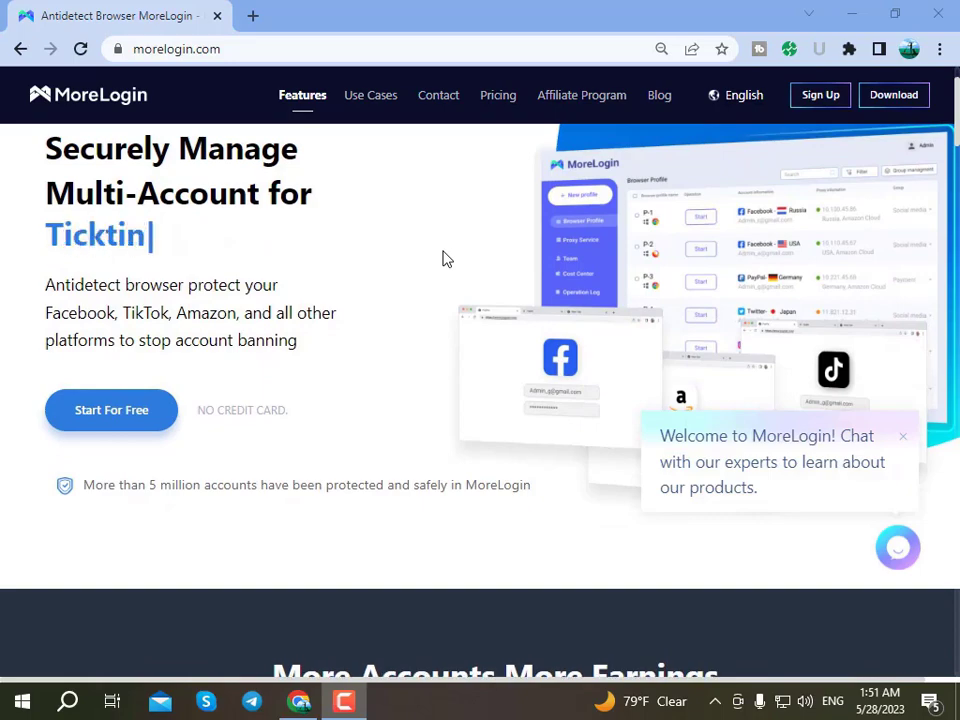
scroll(446, 258, "up", 1)
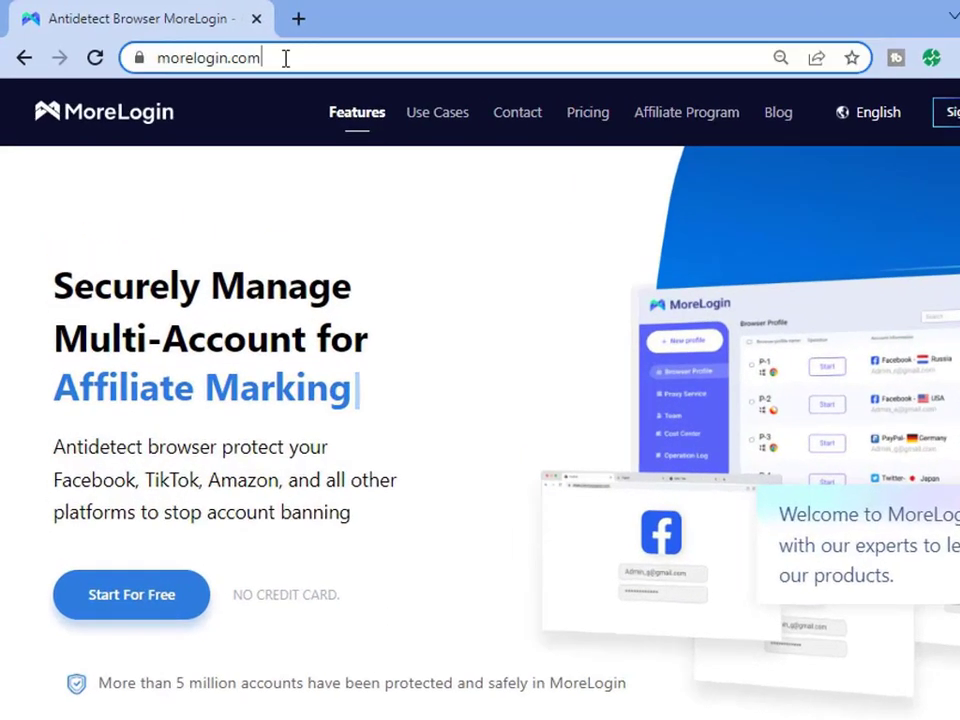
left_click(285, 58)
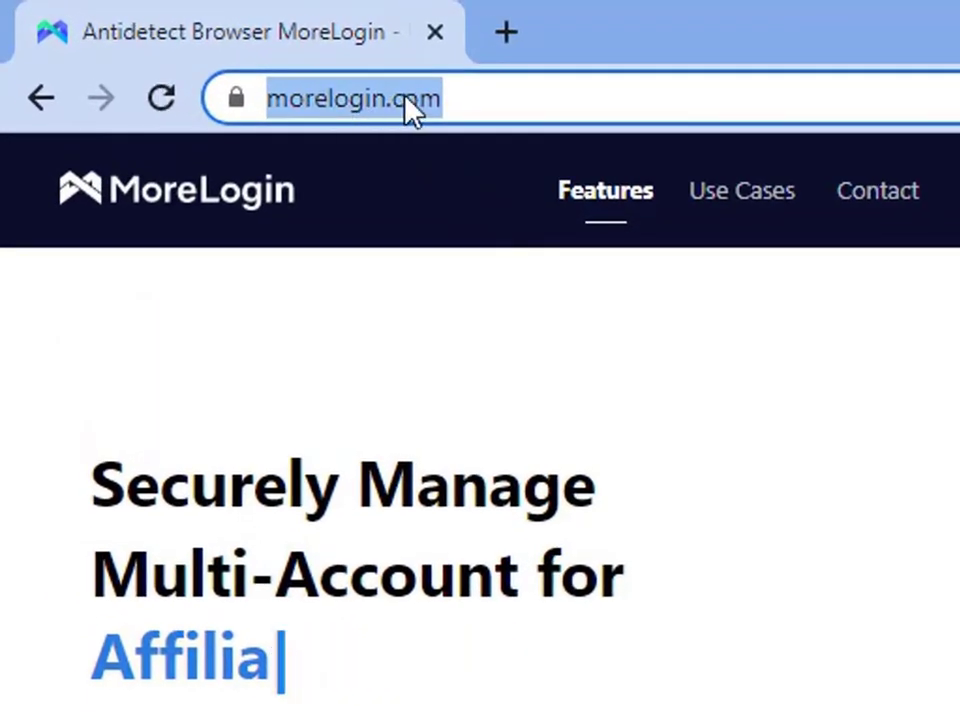
left_click(240, 58)
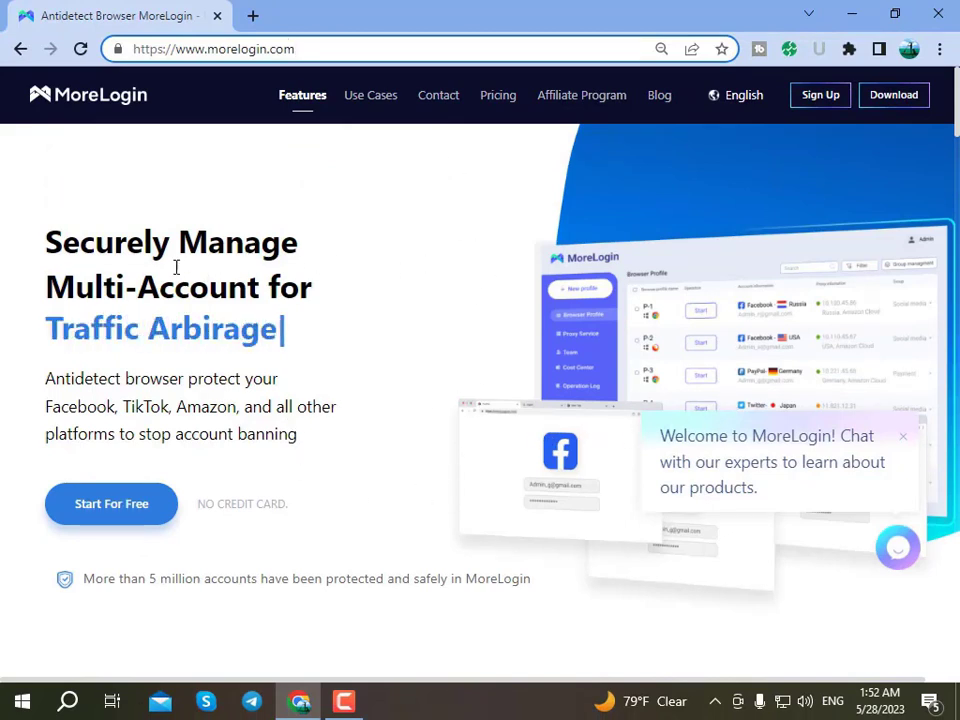
Go to the Pricing page and scroll through the Free, Base and Custom plan cards.
scroll(454, 332, "down", 10)
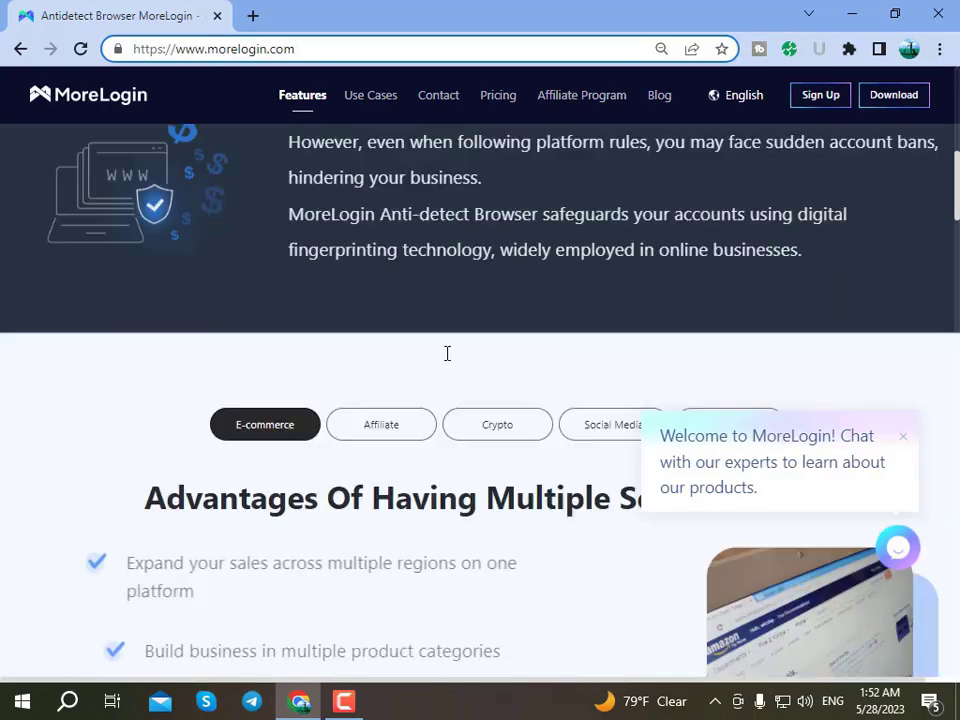
scroll(664, 444, "down", 10)
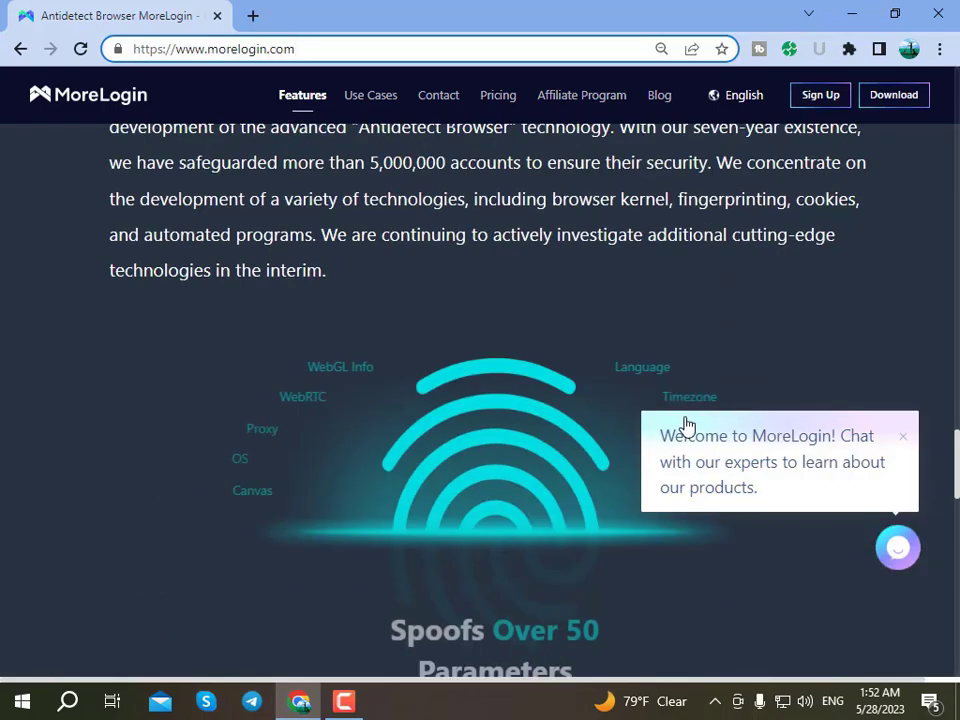
scroll(638, 425, "up", 3)
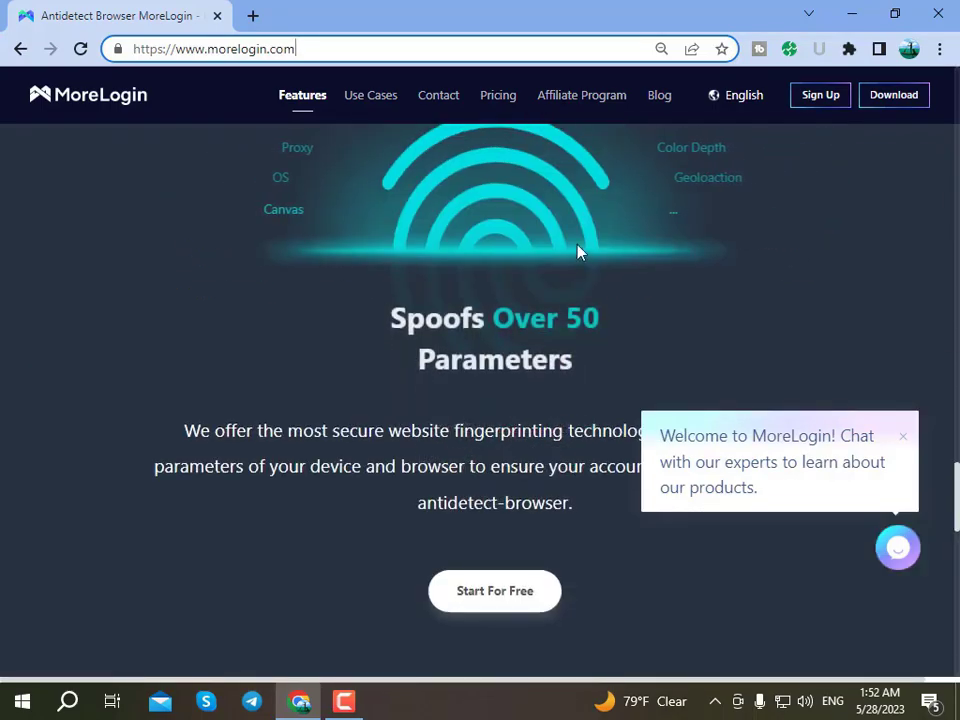
scroll(578, 255, "up", 2)
scroll(578, 259, "down", 10)
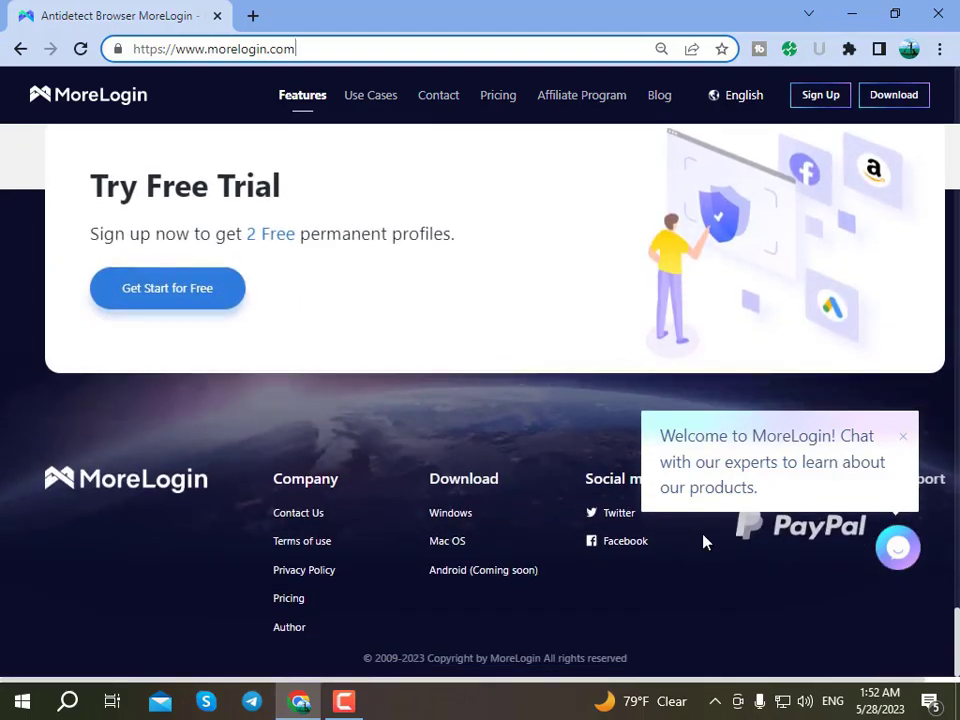
scroll(690, 398, "up", 15)
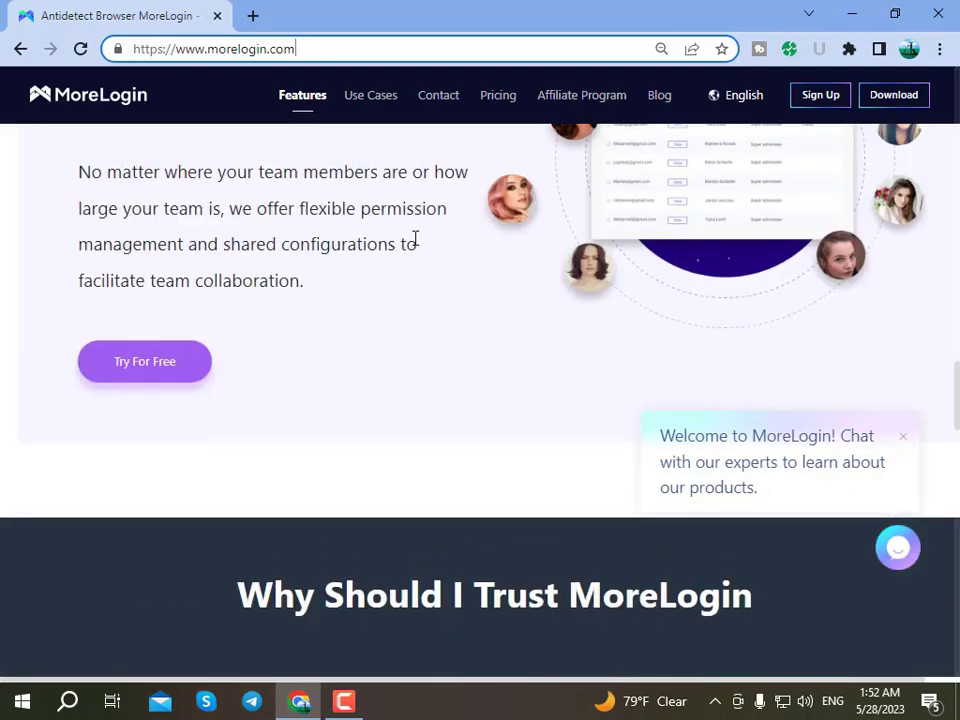
scroll(365, 263, "up", 10)
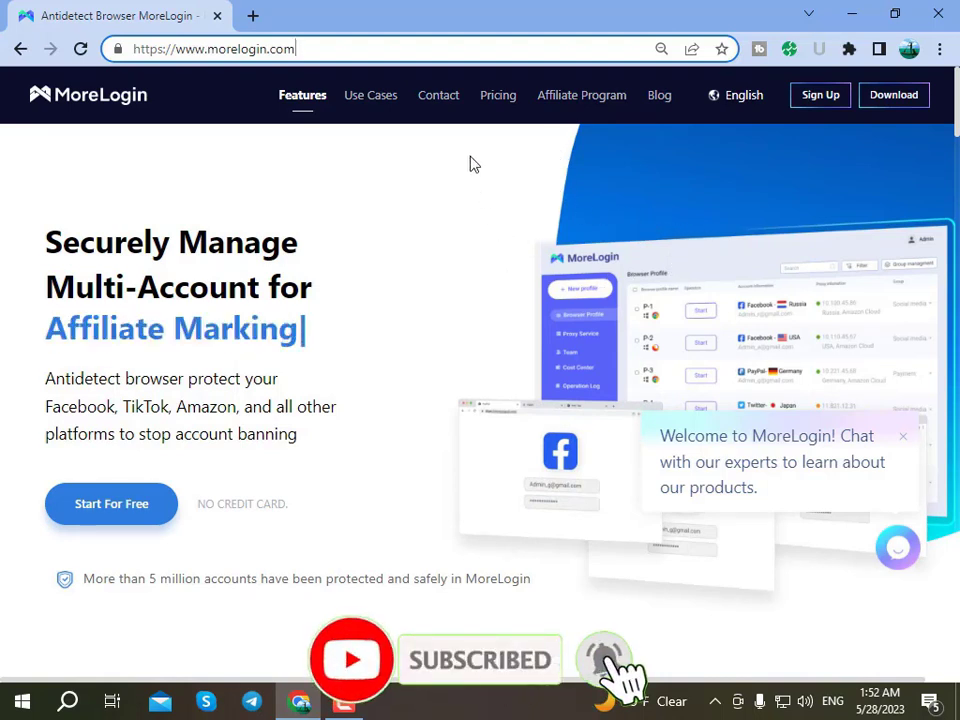
left_click(491, 104)
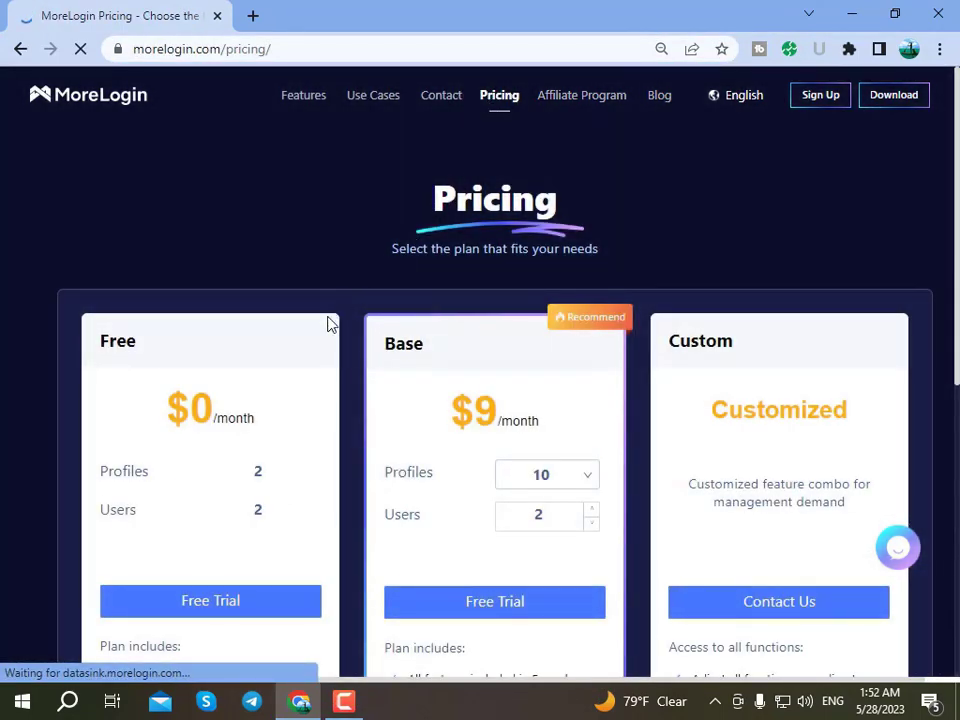
scroll(300, 318, "down", 1)
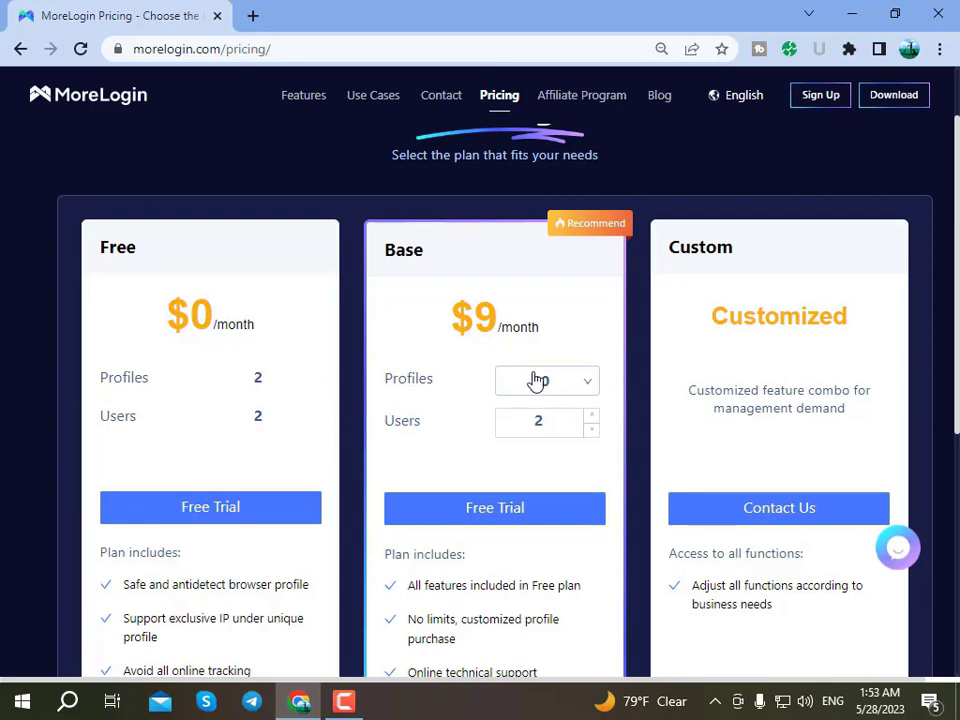
scroll(180, 560, "down", 3)
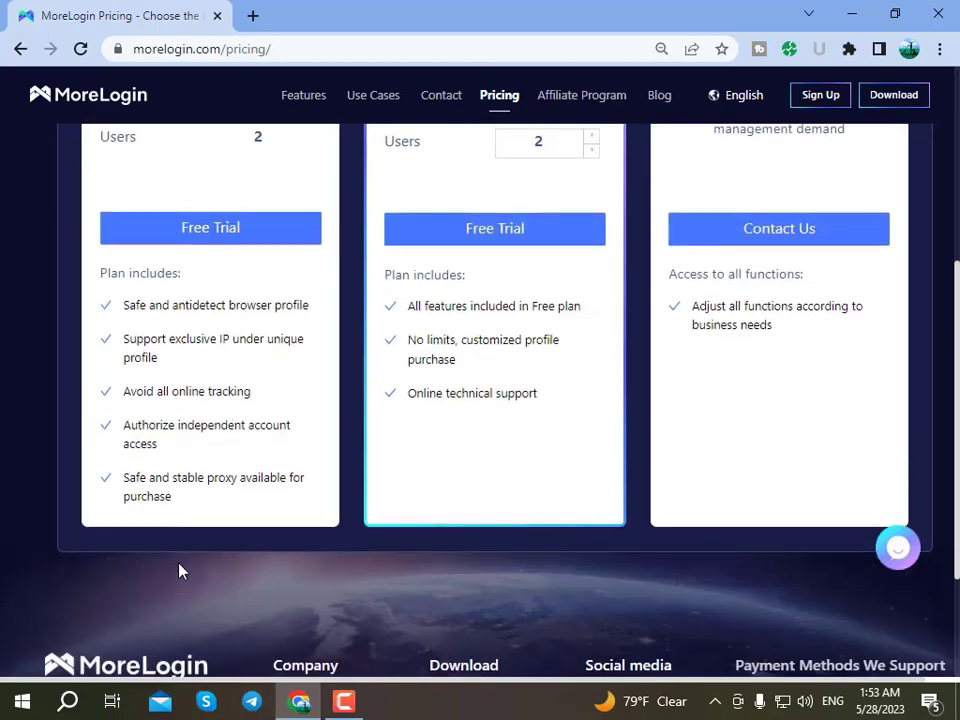
scroll(180, 568, "up", 4)
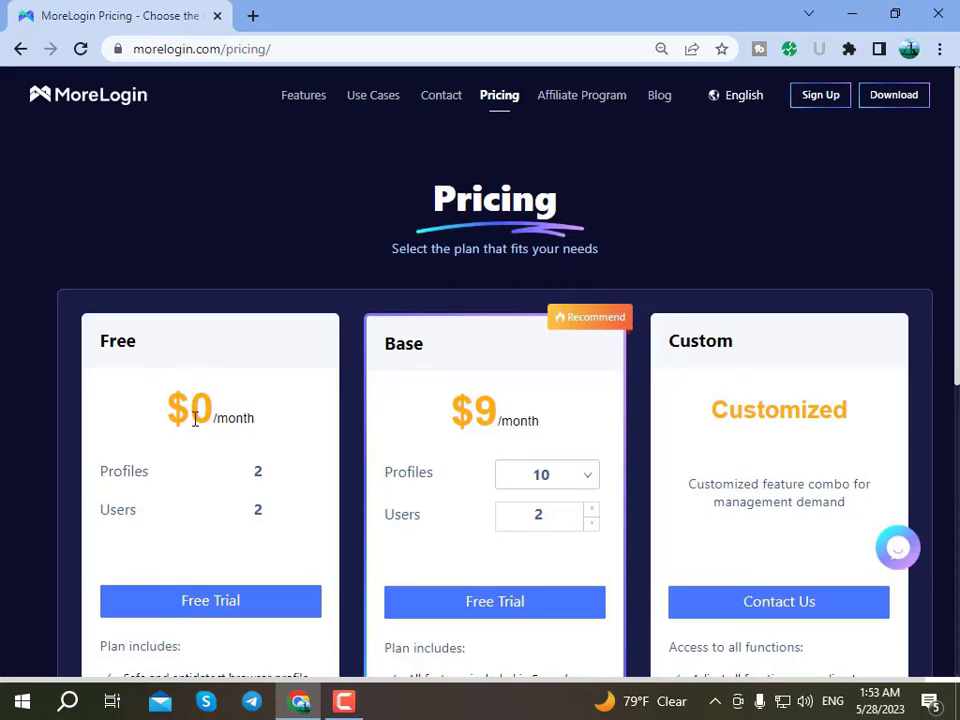
scroll(195, 418, "down", 1)
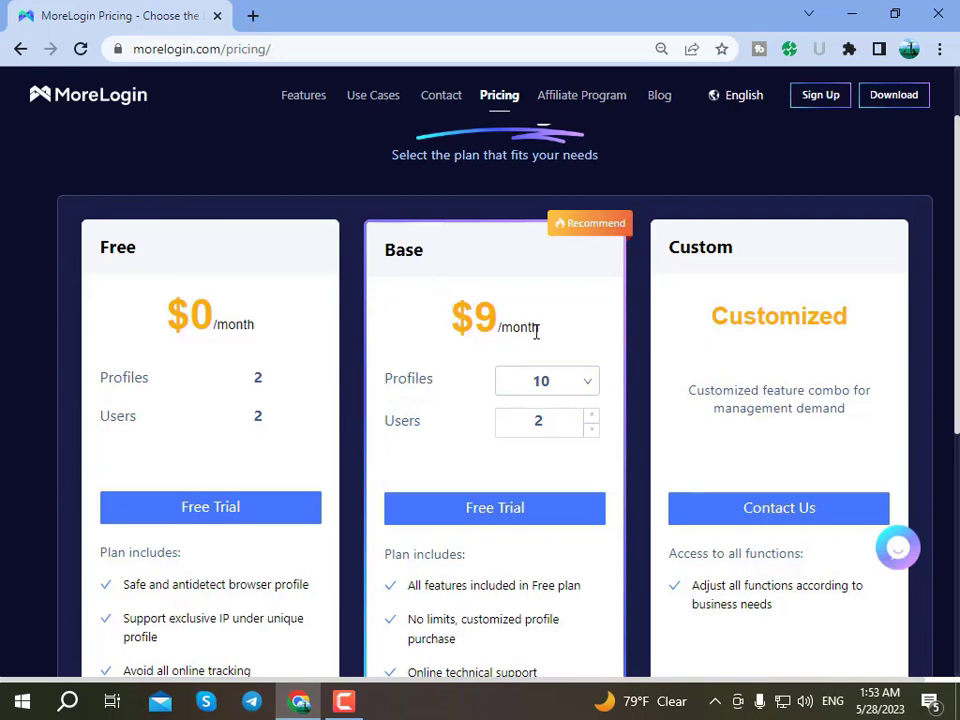
Compare Base plan prices for 20, 50, 150 and 1000+ profiles.
left_click(589, 387)
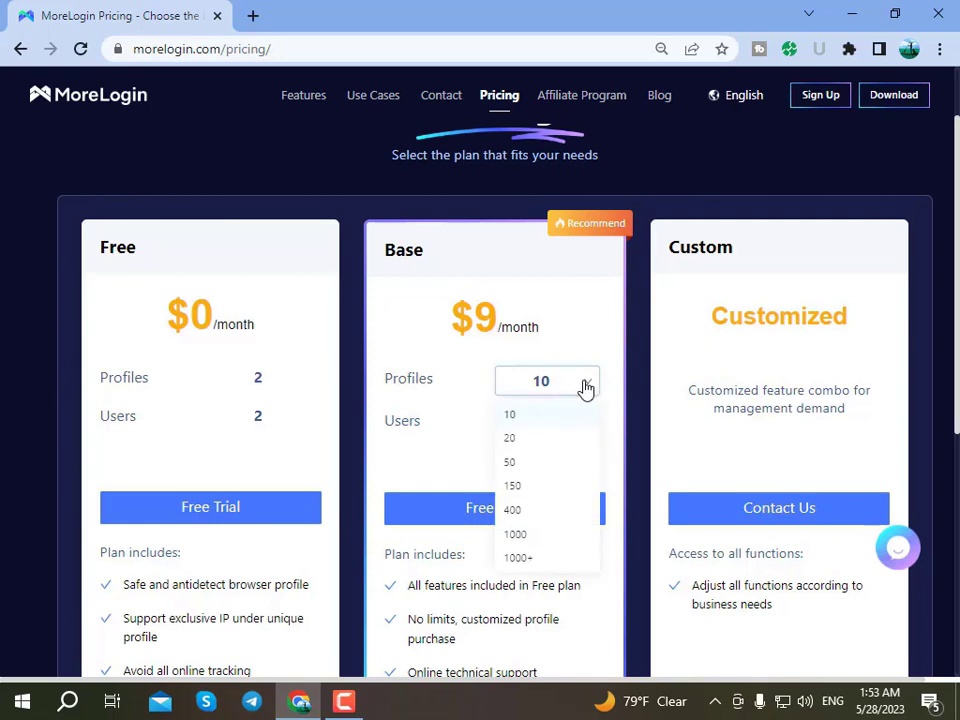
left_click(528, 440)
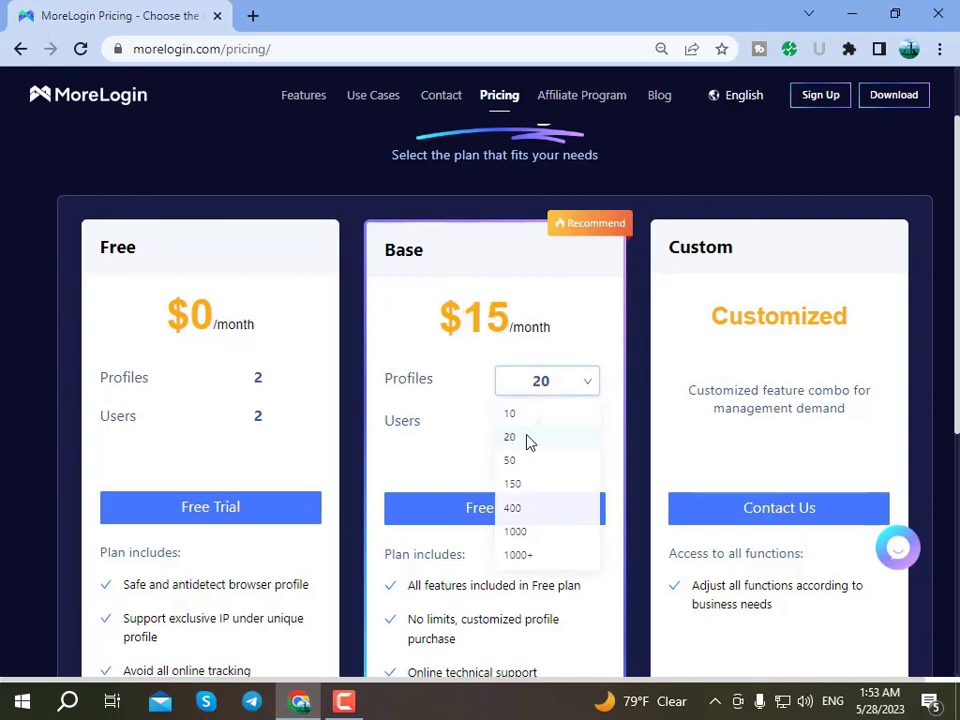
left_click_drag(505, 320, 451, 321)
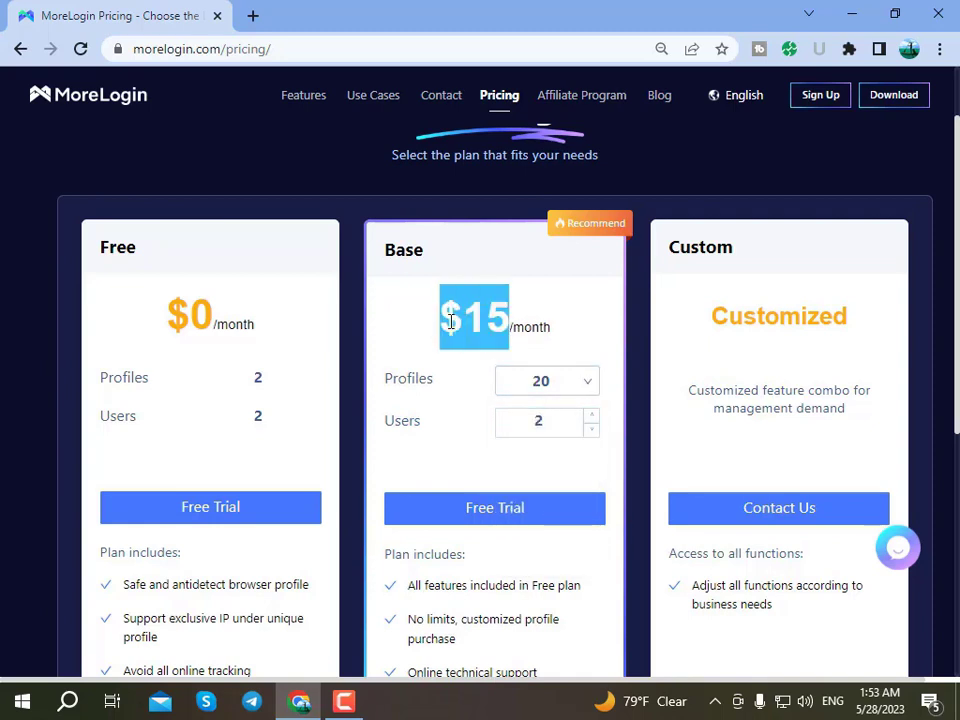
left_click(585, 358)
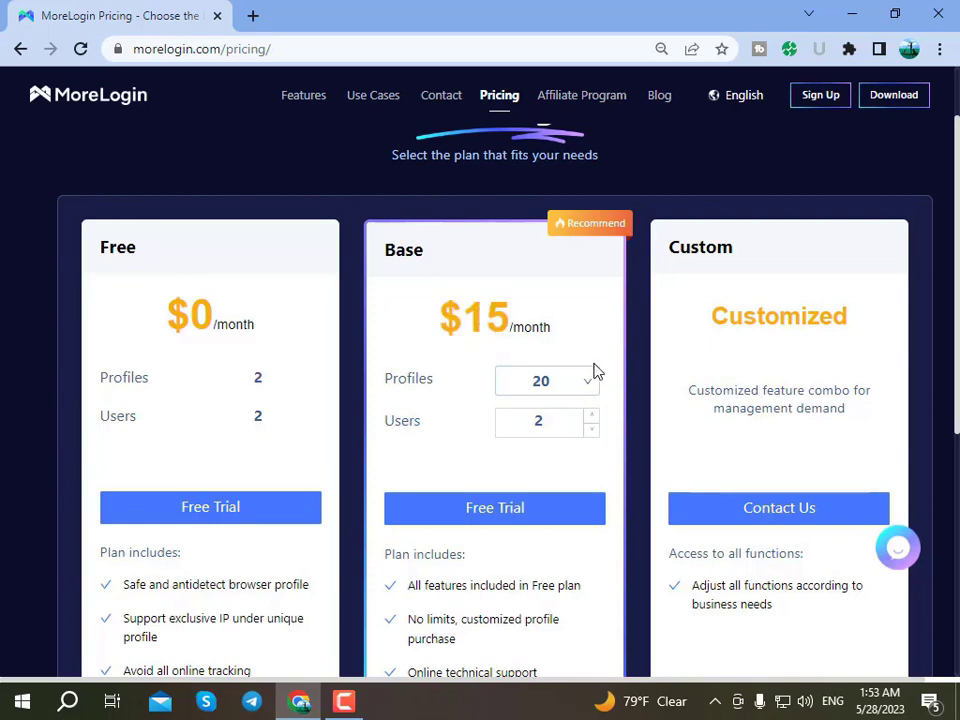
left_click(592, 383)
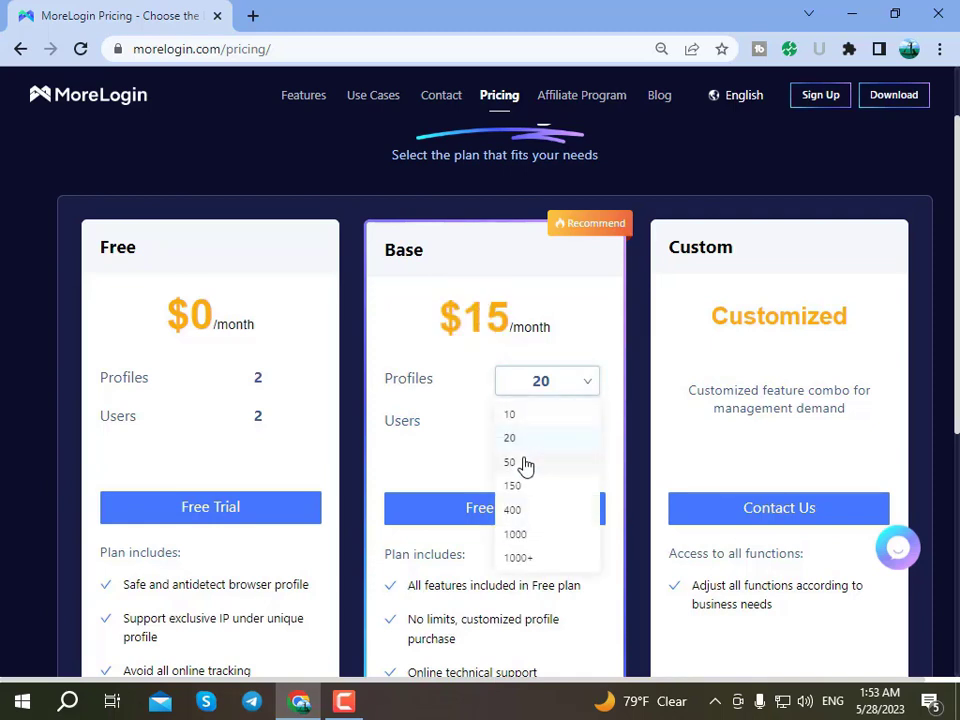
left_click(523, 461)
left_click(594, 383)
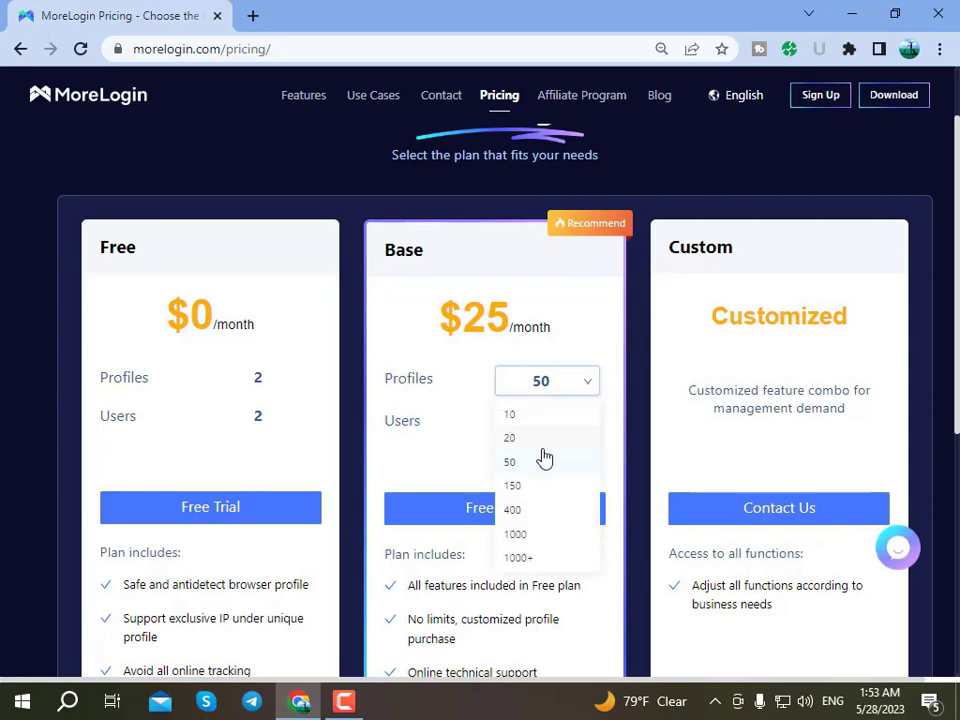
left_click(517, 484)
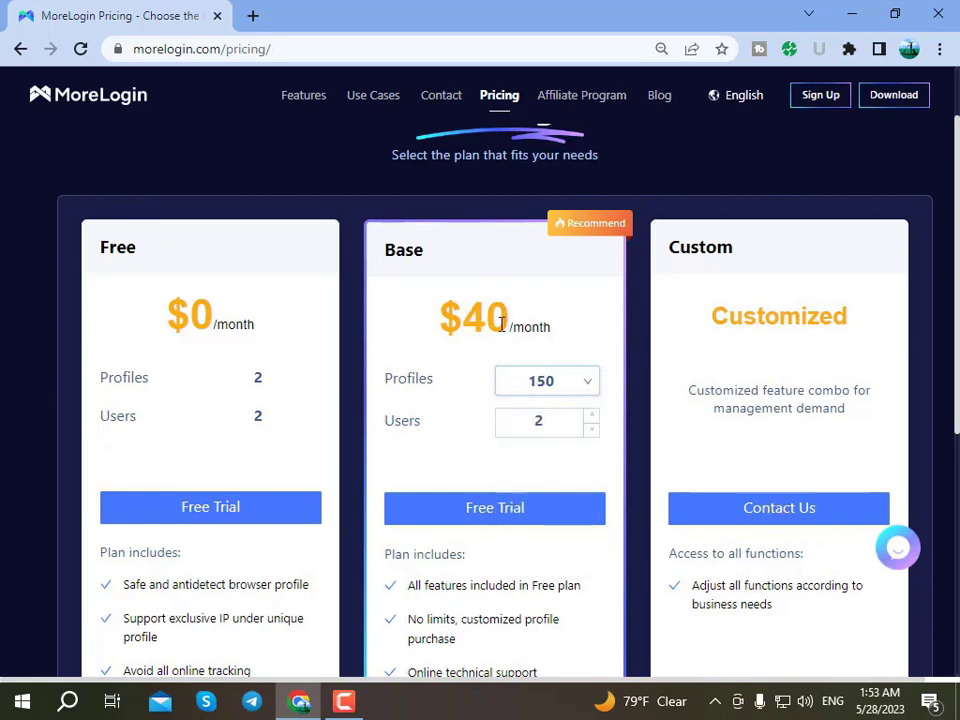
left_click_drag(502, 320, 441, 330)
left_click(583, 383)
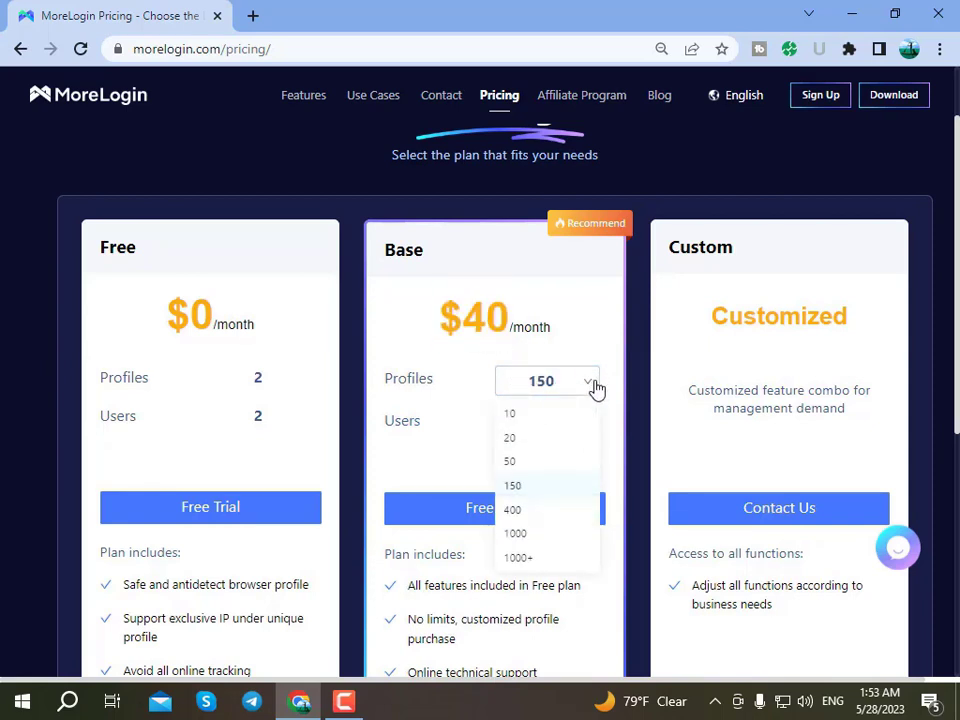
left_click(534, 558)
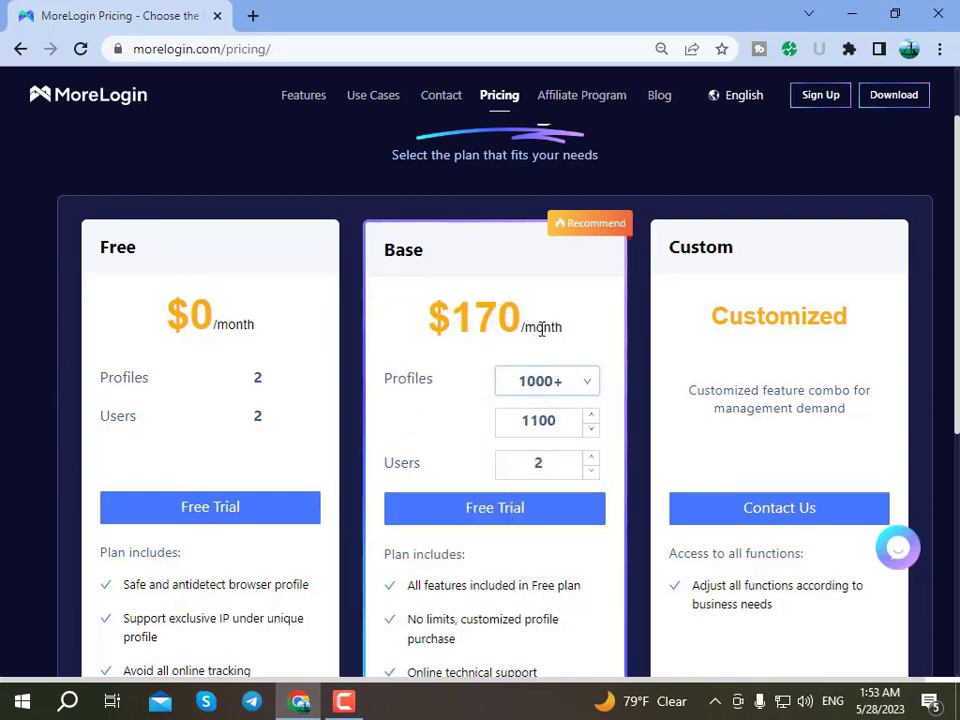
Set the Base plan to 10 profiles ($9/month), then go to the Contact page.
left_click(580, 376)
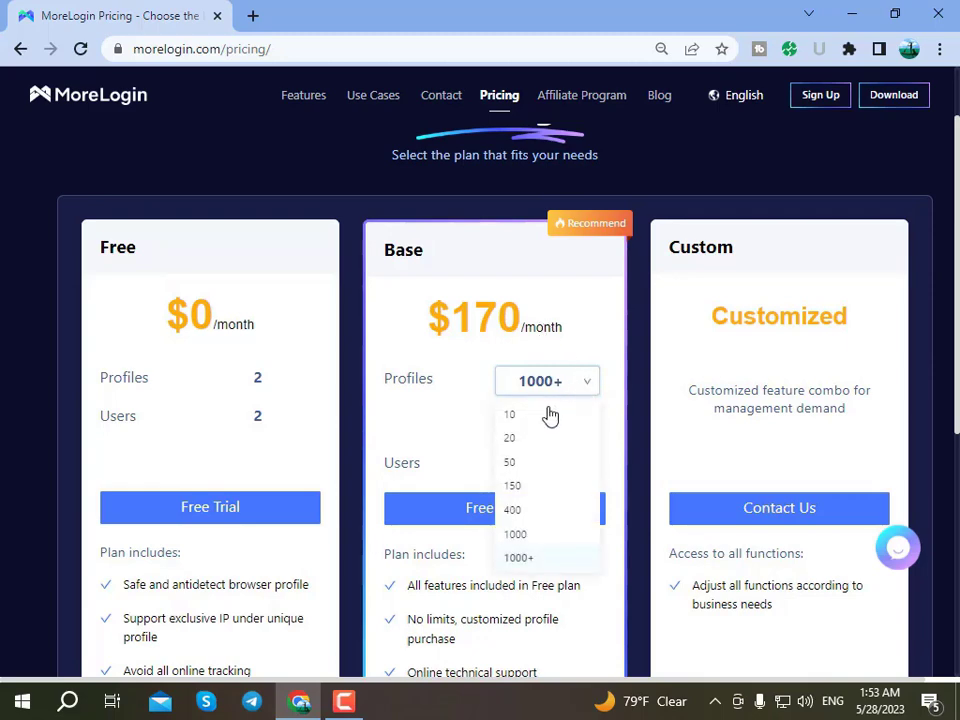
left_click(549, 414)
scroll(510, 385, "down", 2)
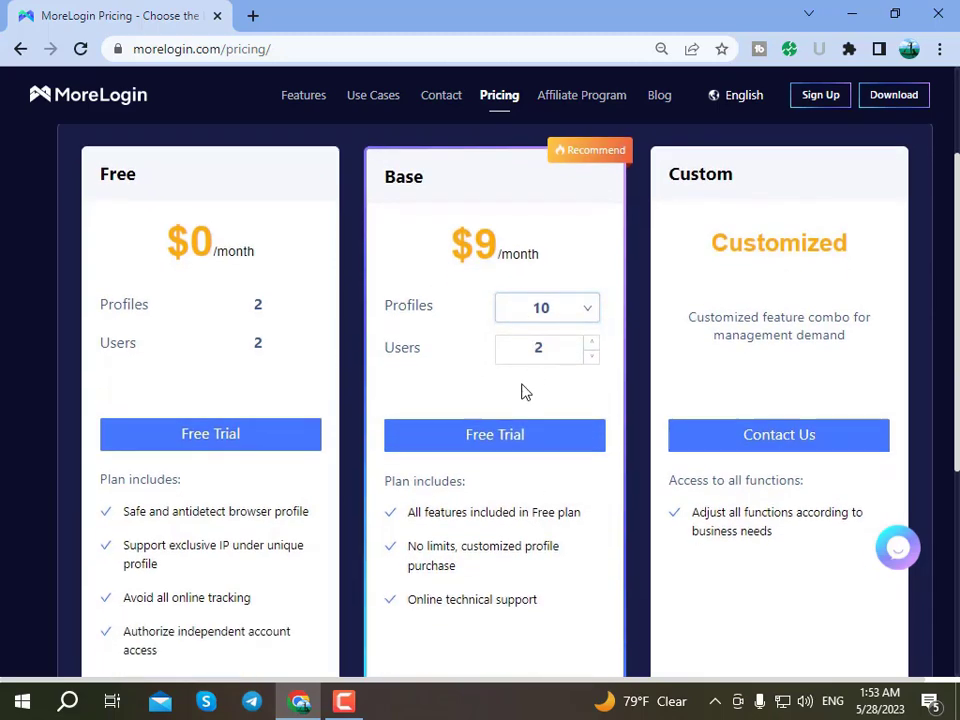
scroll(545, 450, "up", 2)
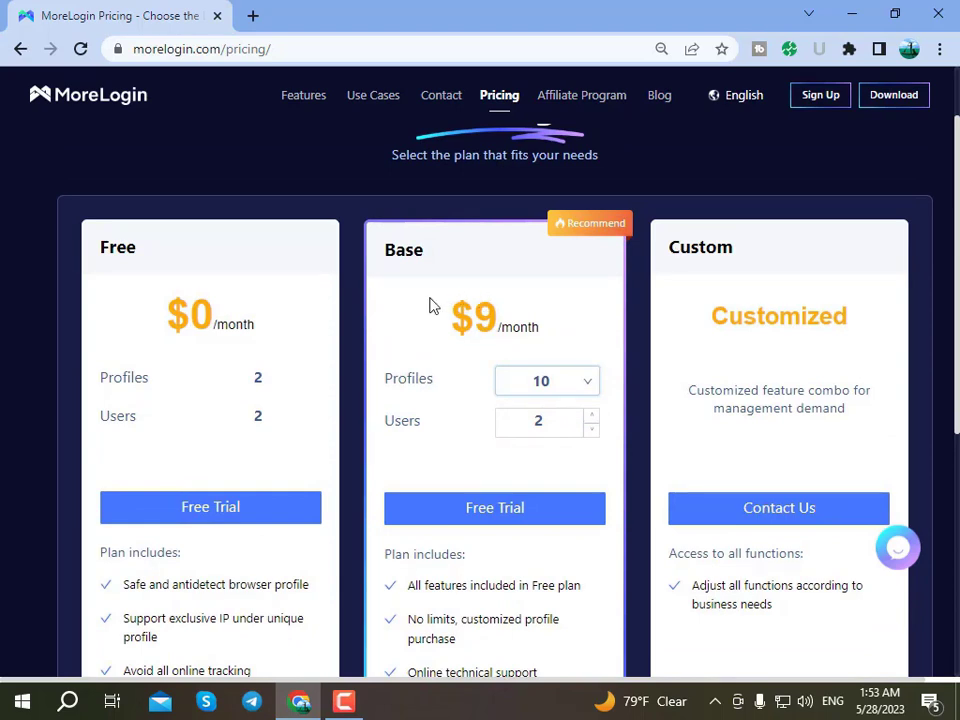
scroll(432, 305, "down", 5)
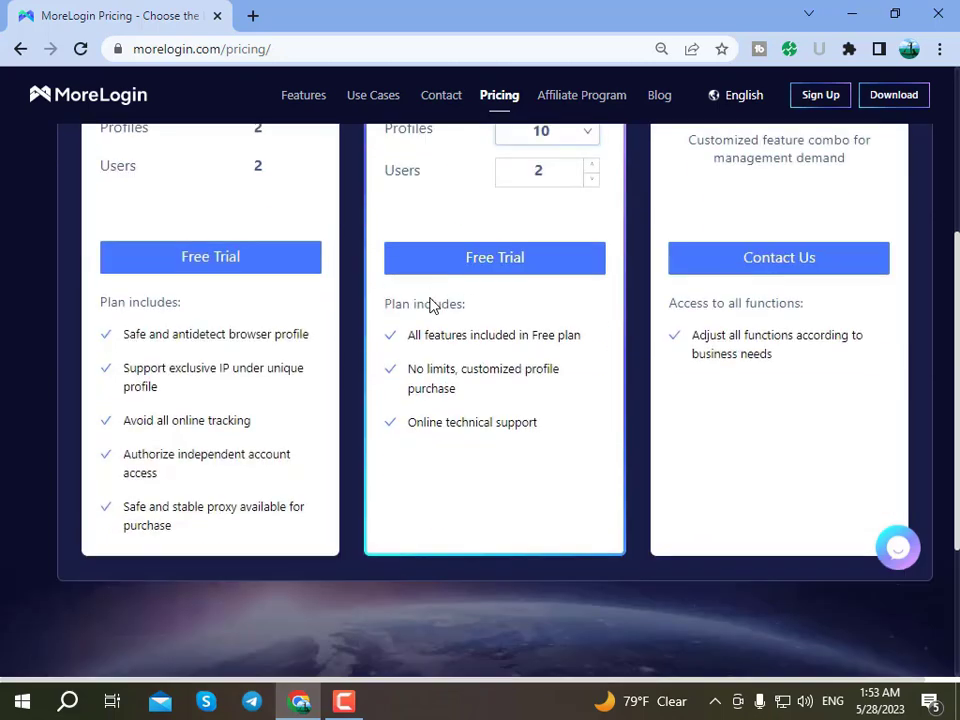
scroll(321, 328, "up", 4)
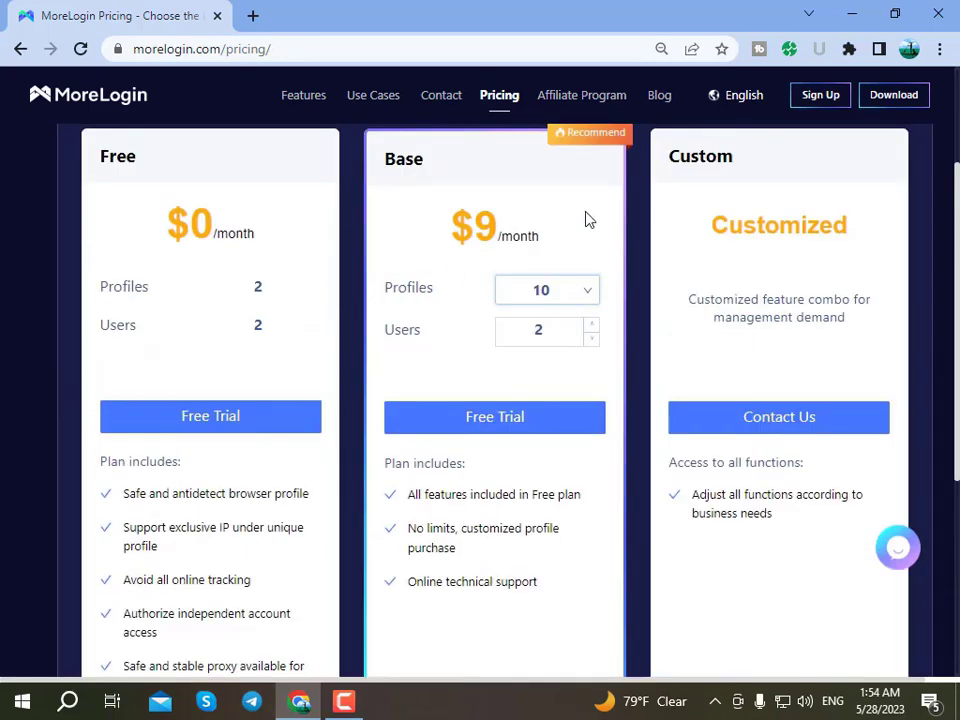
scroll(786, 291, "up", 1)
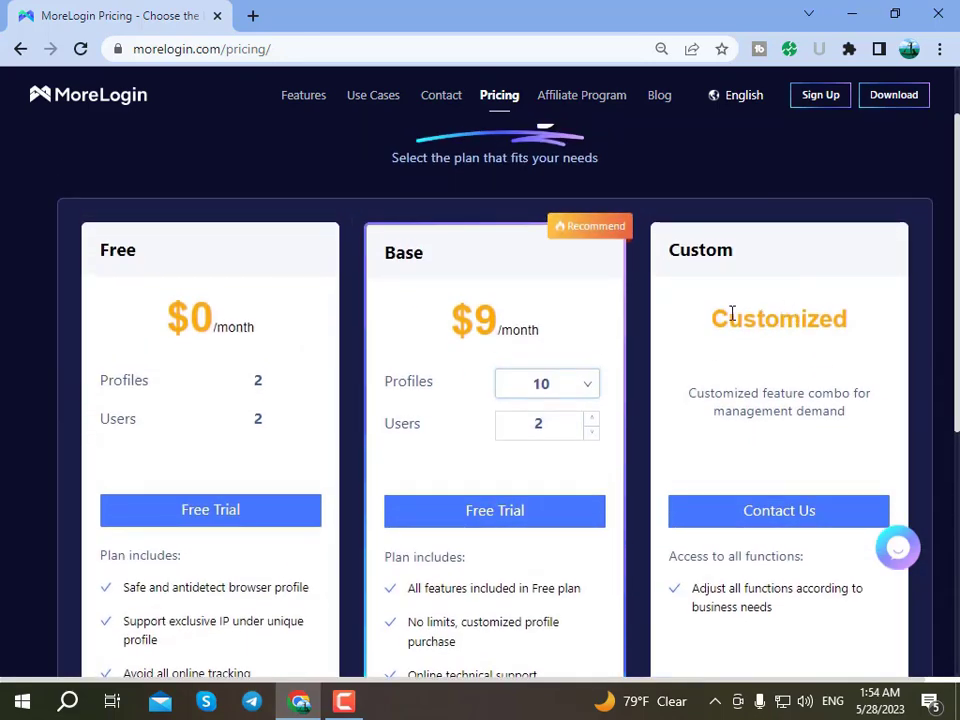
left_click(778, 518)
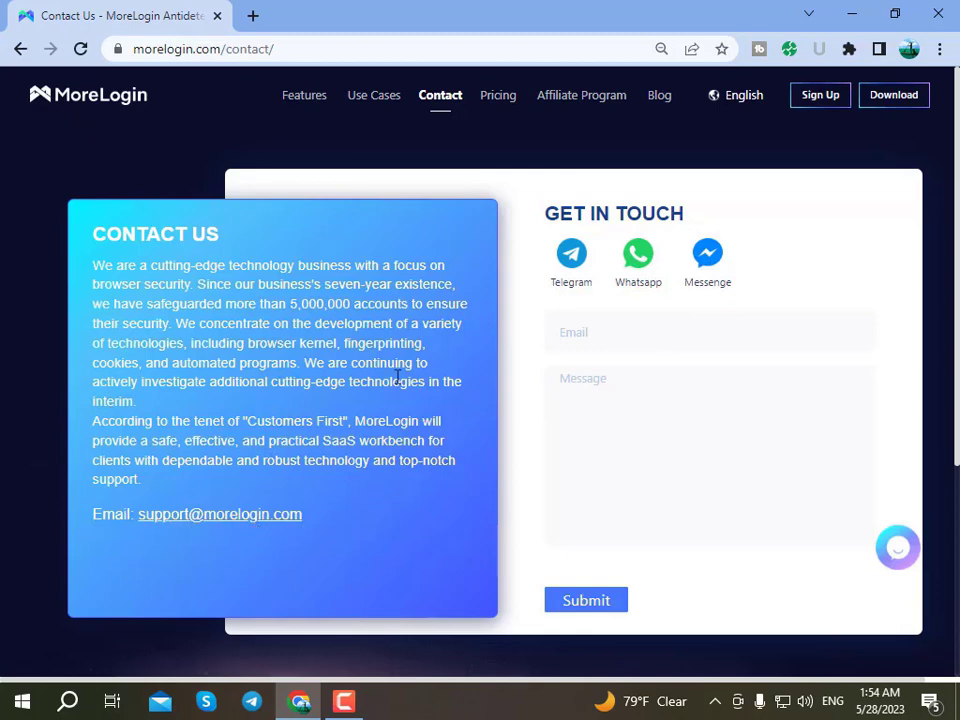
Return to Pricing, then go to the Blog and scroll through its article list.
left_click(16, 48)
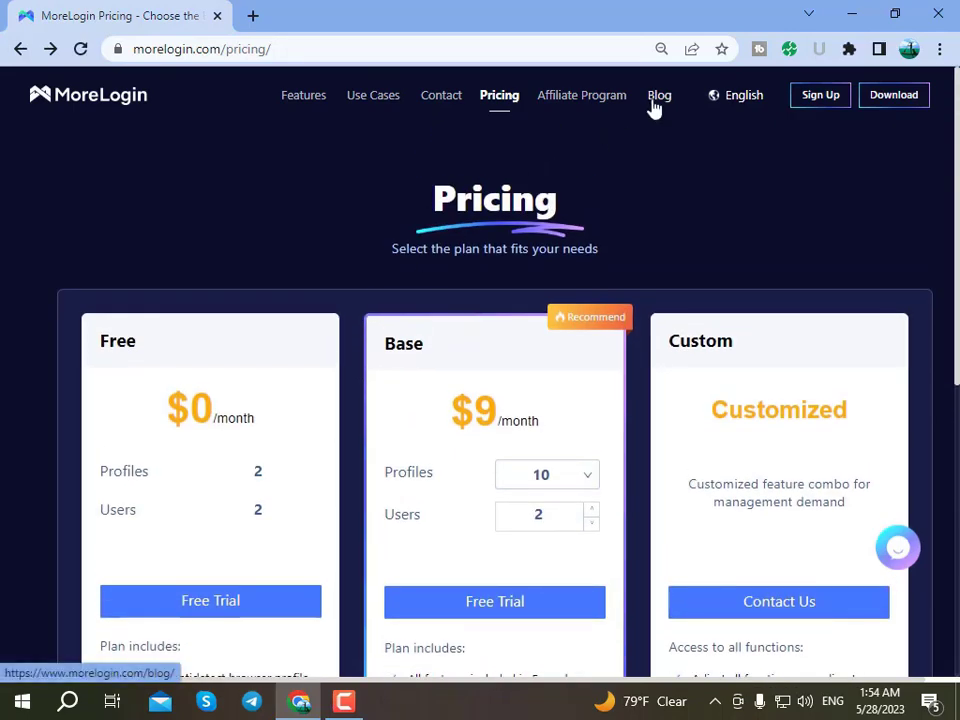
left_click(651, 102)
scroll(575, 280, "down", 3)
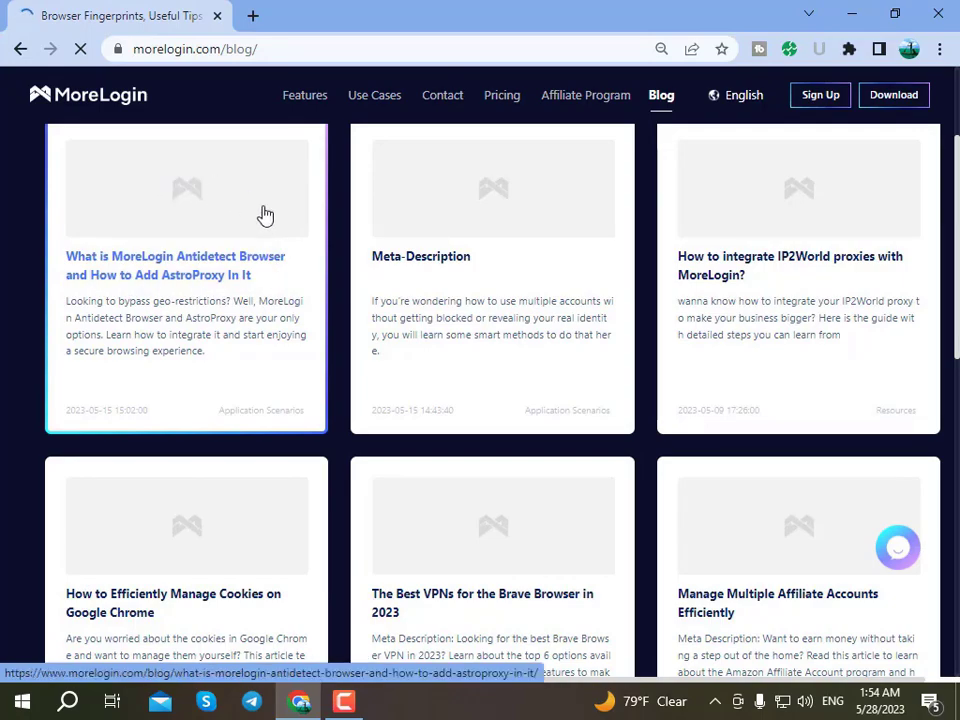
scroll(296, 236, "down", 12)
scroll(511, 313, "up", 8)
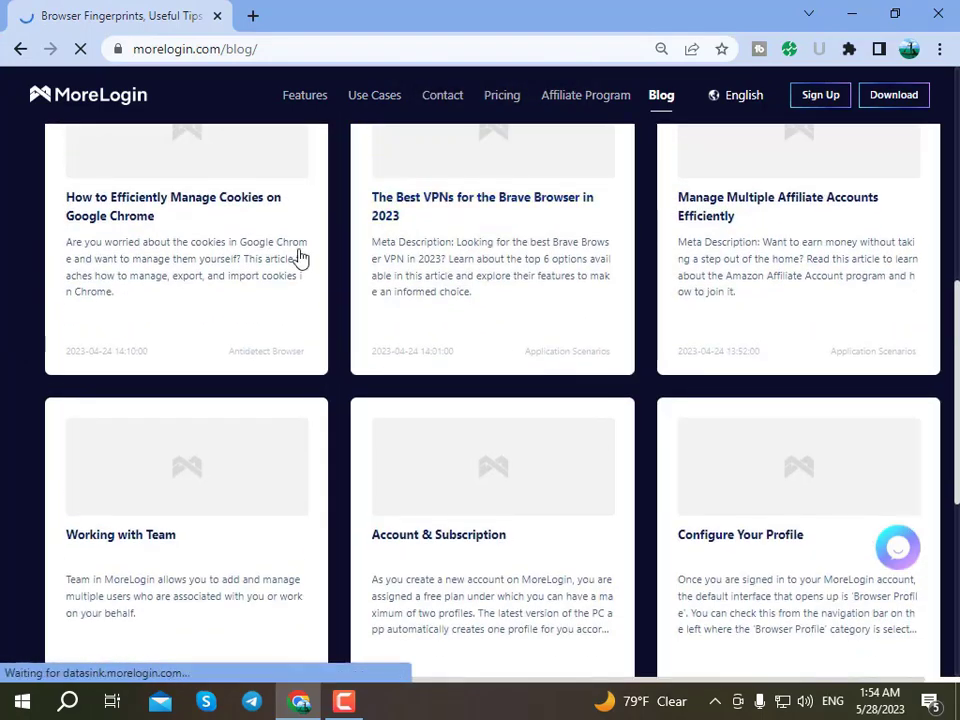
scroll(613, 375, "up", 5)
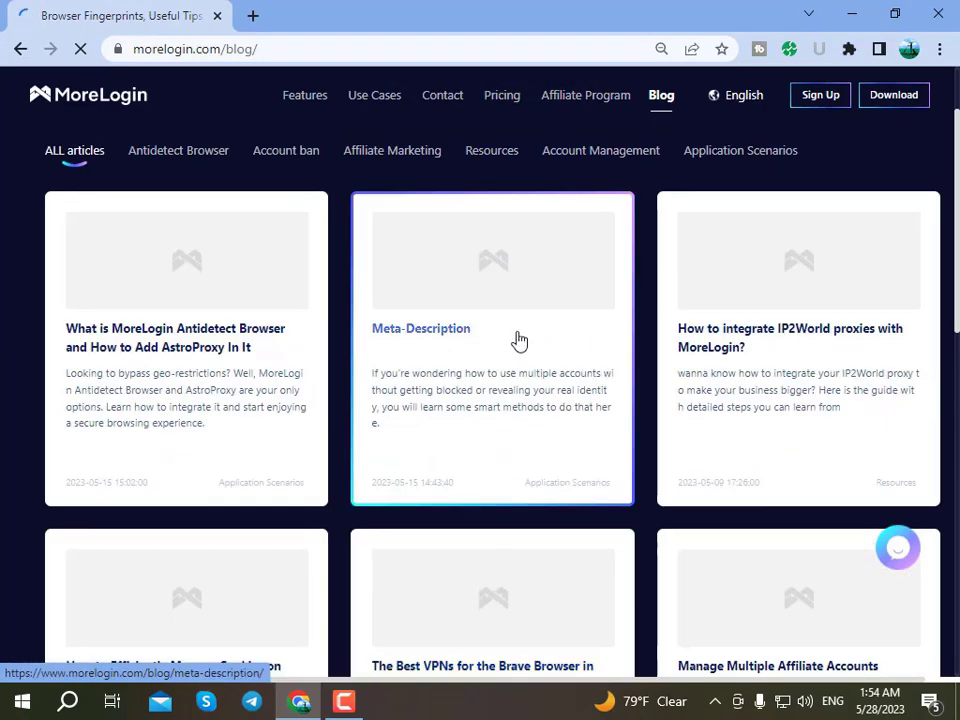
scroll(673, 454, "down", 10)
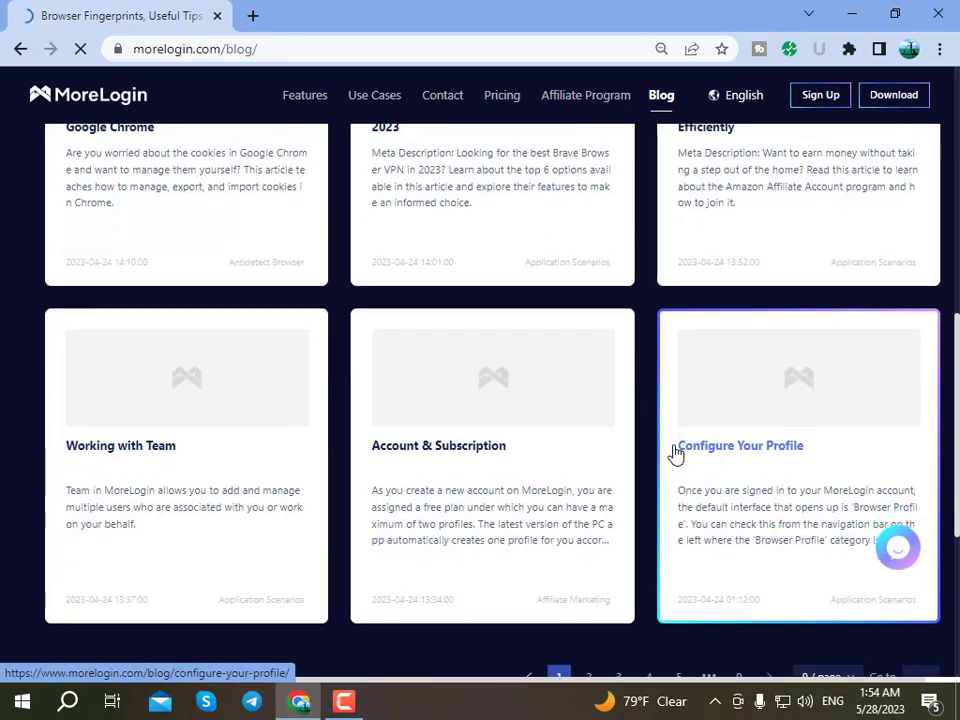
scroll(731, 317, "up", 5)
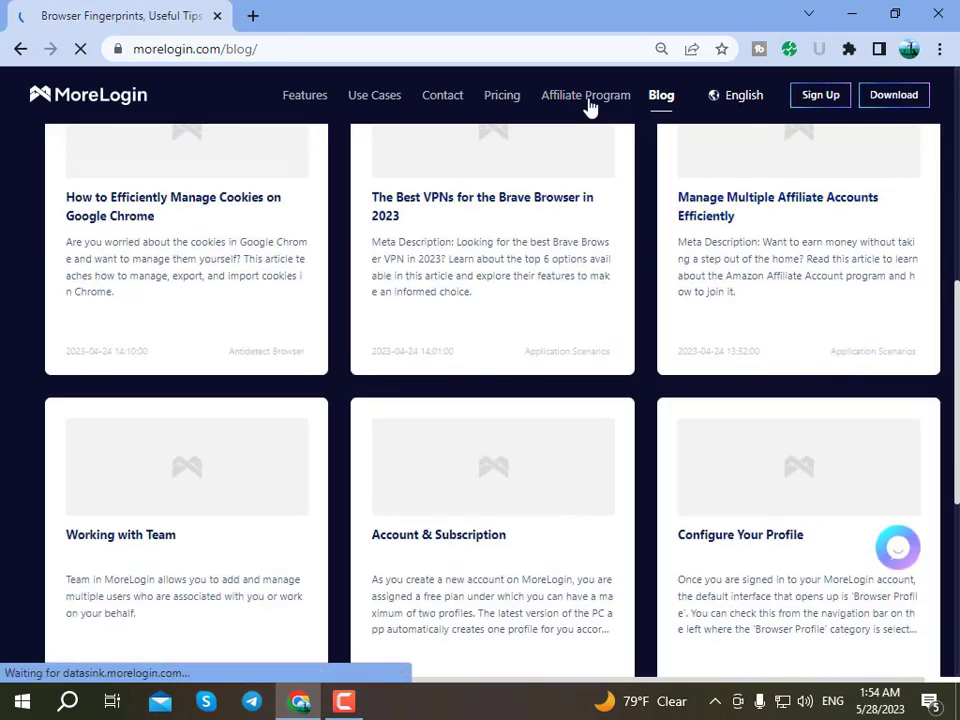
Go to the Affiliate Program page and scroll through it.
left_click(585, 100)
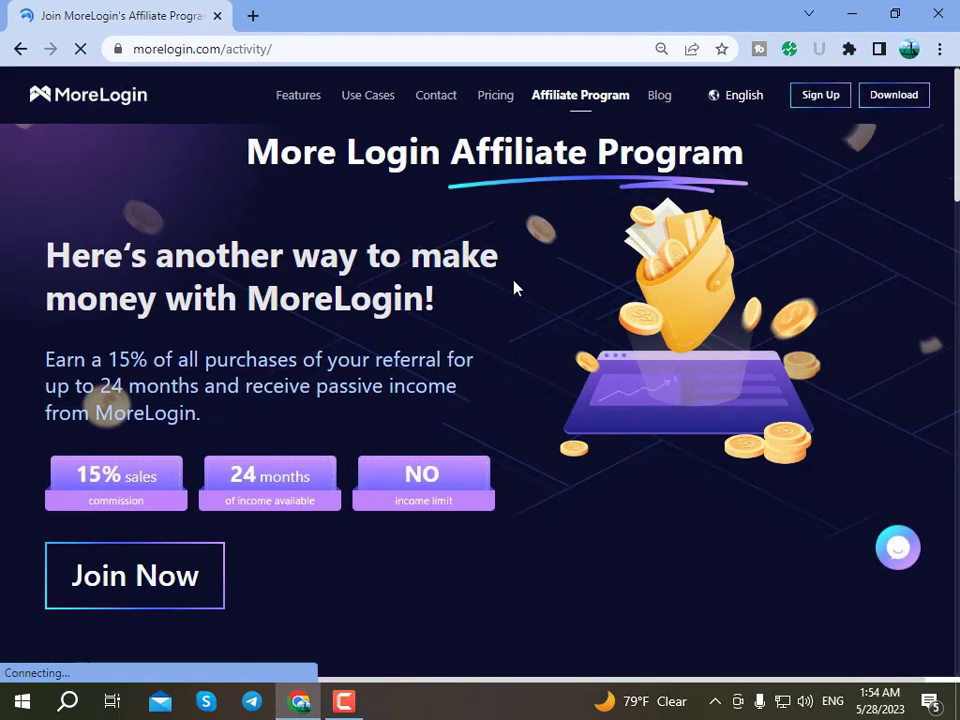
scroll(357, 288, "down", 5)
scroll(358, 293, "up", 5)
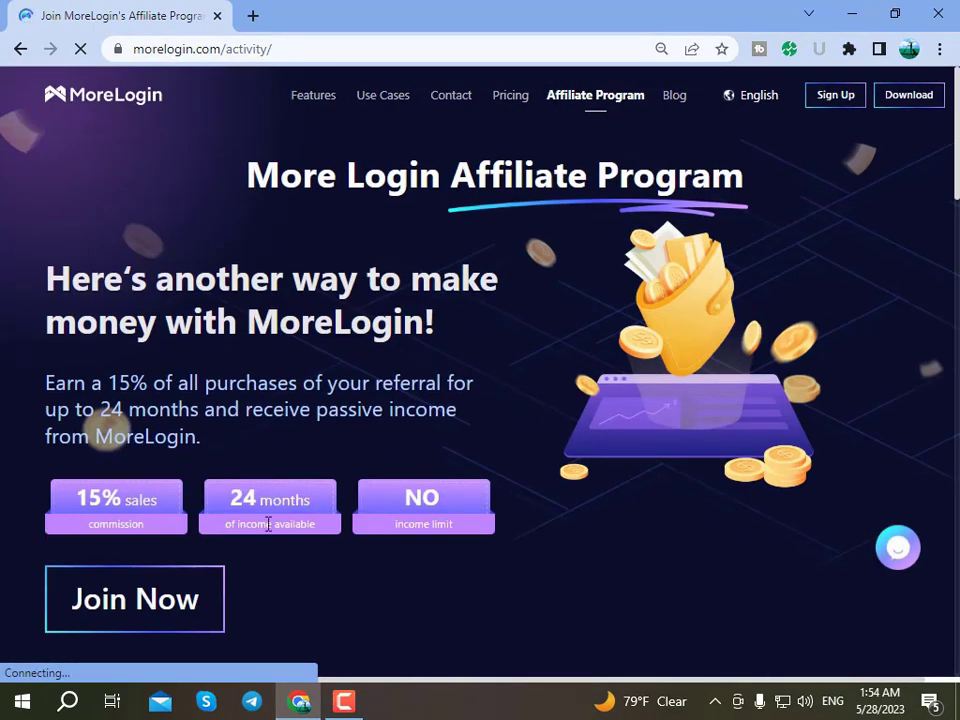
scroll(190, 367, "down", 5)
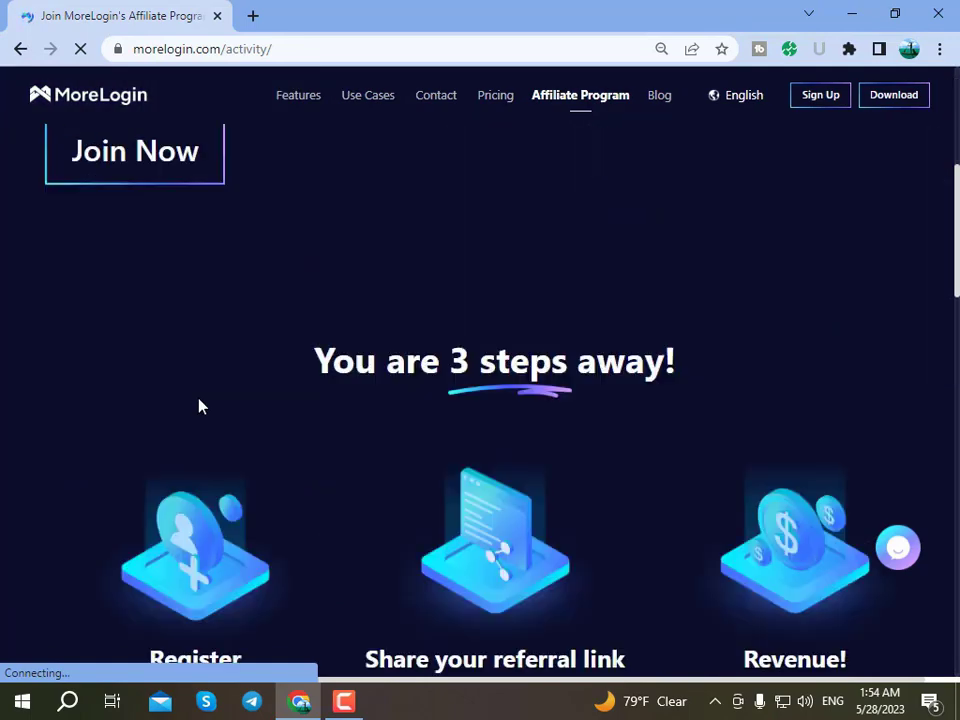
scroll(199, 403, "up", 5)
Browse the Use Cases page, view the Social Media case, then return home via Features.
left_click(371, 104)
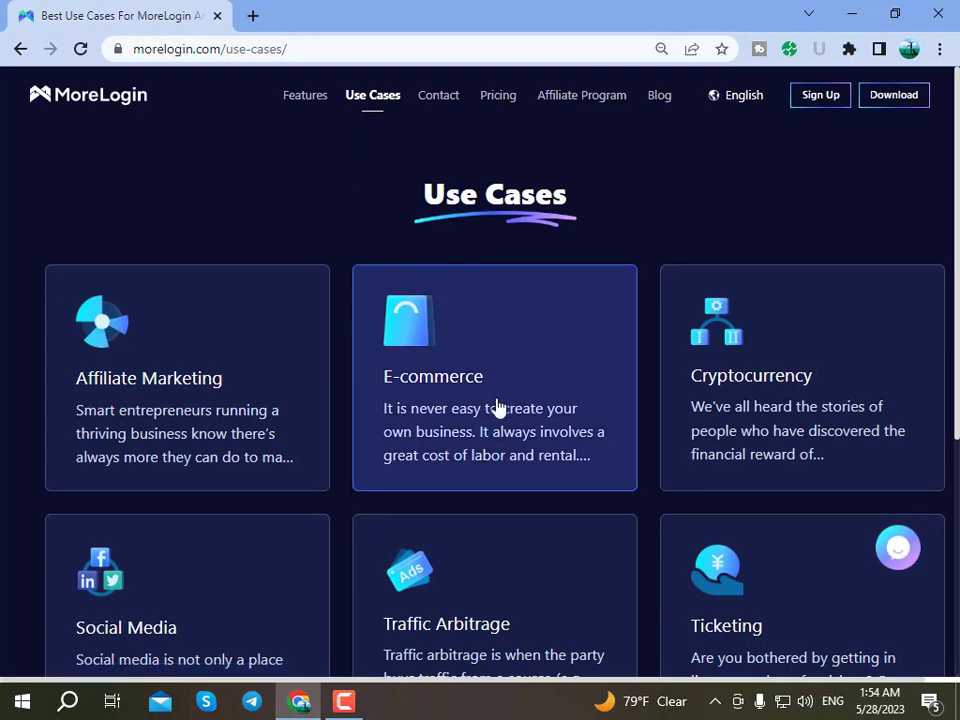
scroll(782, 454, "down", 3)
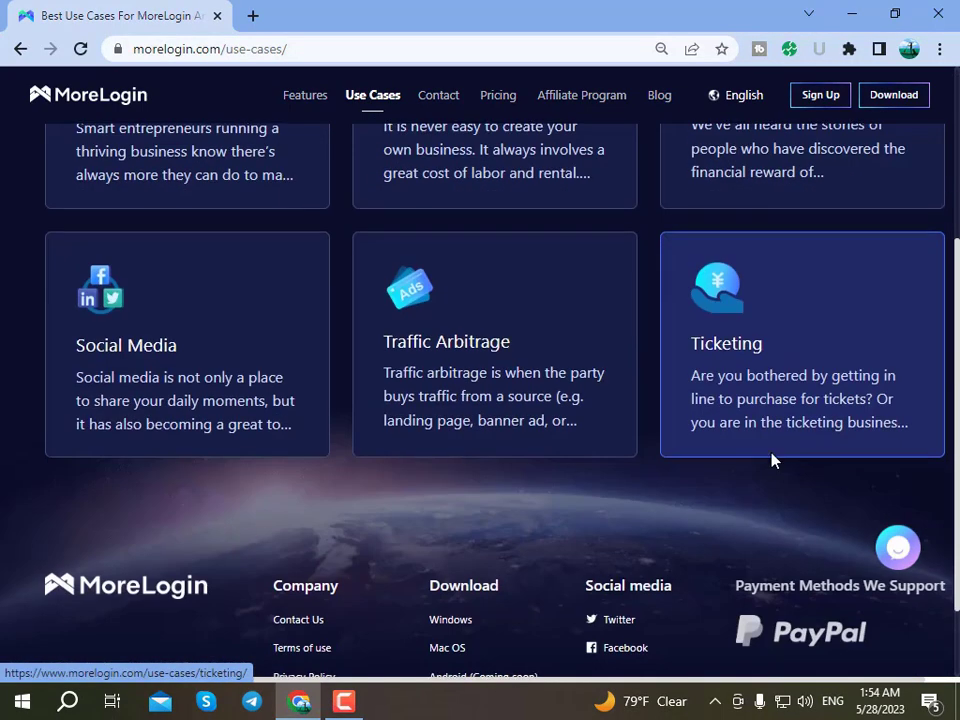
scroll(700, 440, "down", 1)
scroll(420, 360, "up", 4)
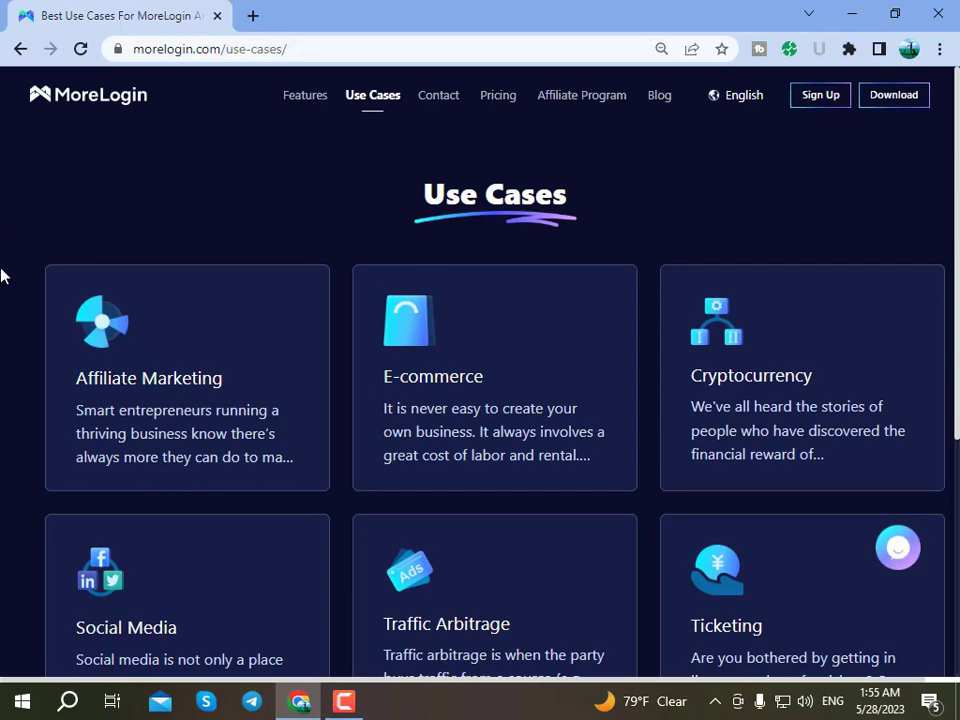
scroll(135, 253, "down", 1)
left_click(237, 568)
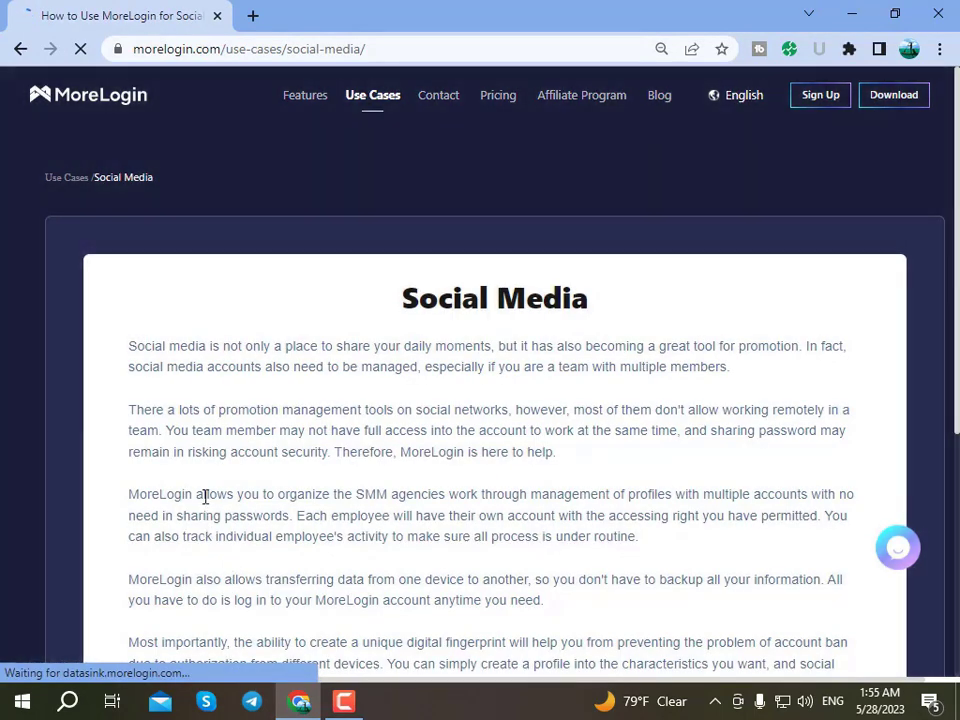
left_click(303, 95)
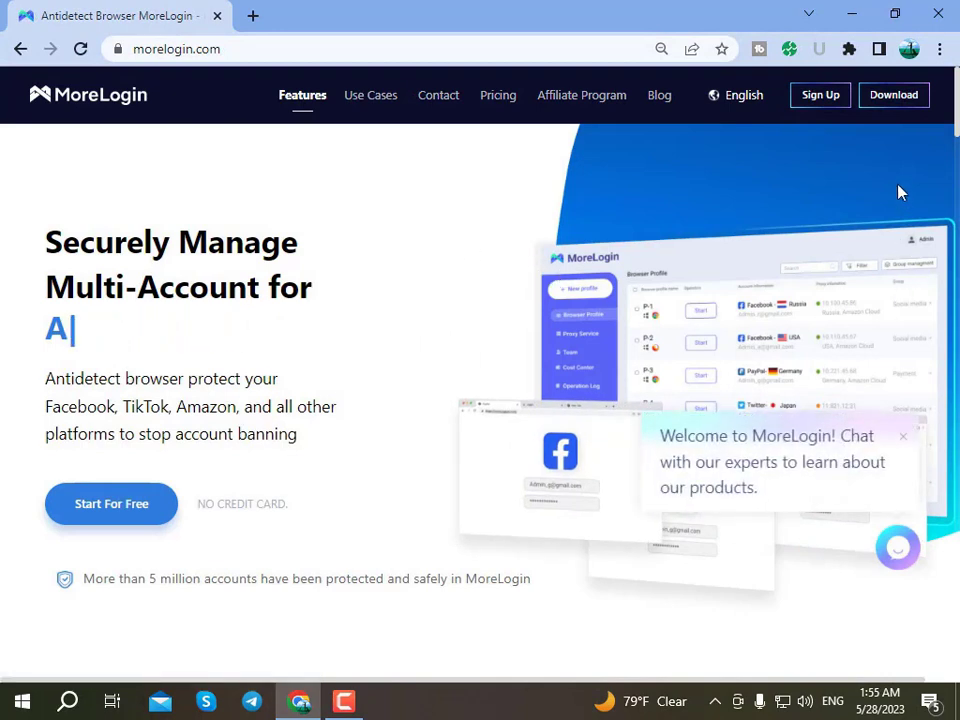
Bring up the 'Sign Up For FREE' form in a new tab and try its email, password and invitation code fields.
left_click(827, 100)
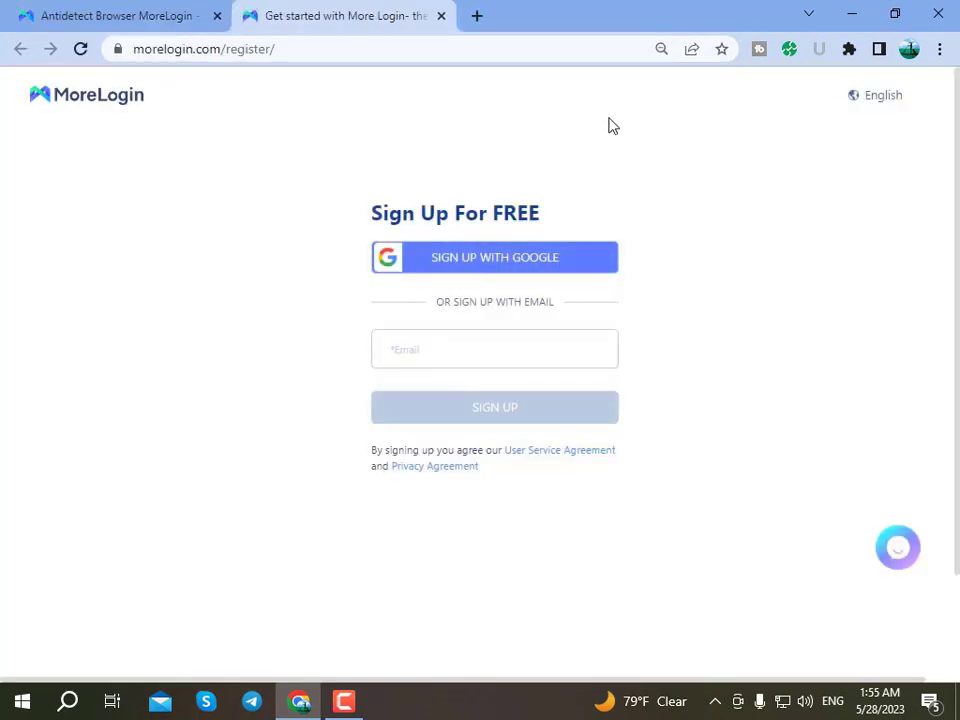
left_click(507, 360)
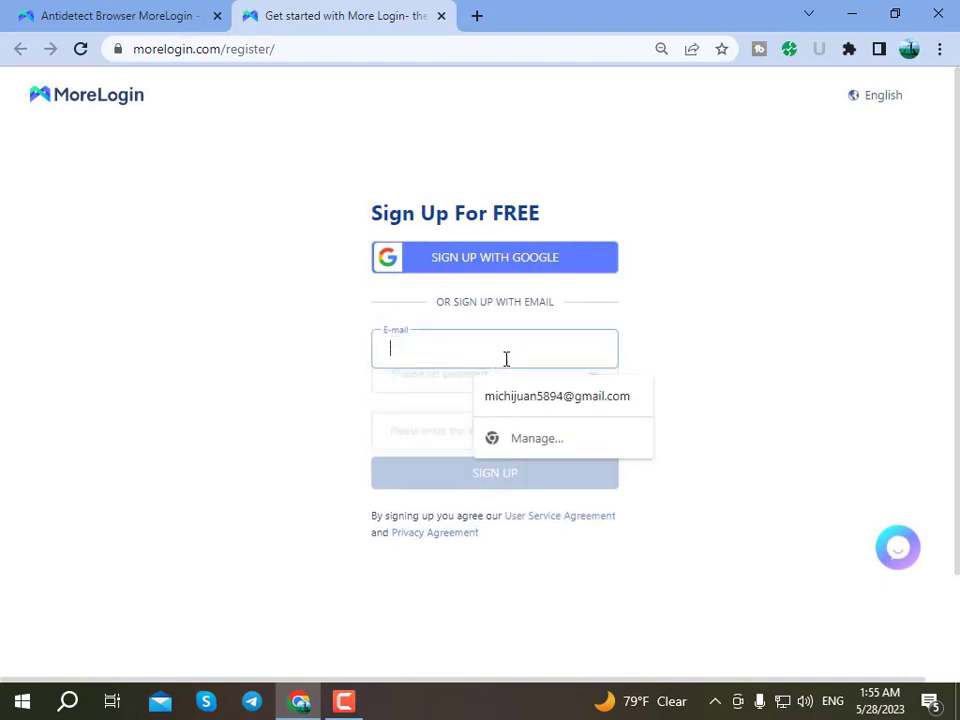
left_click(293, 371)
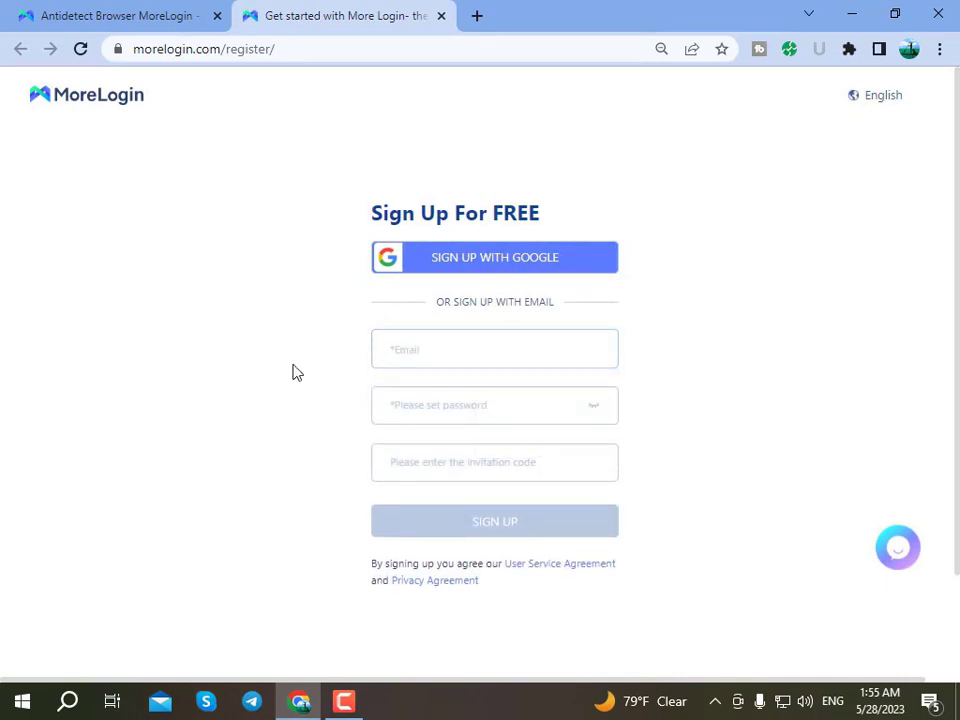
left_click(500, 464)
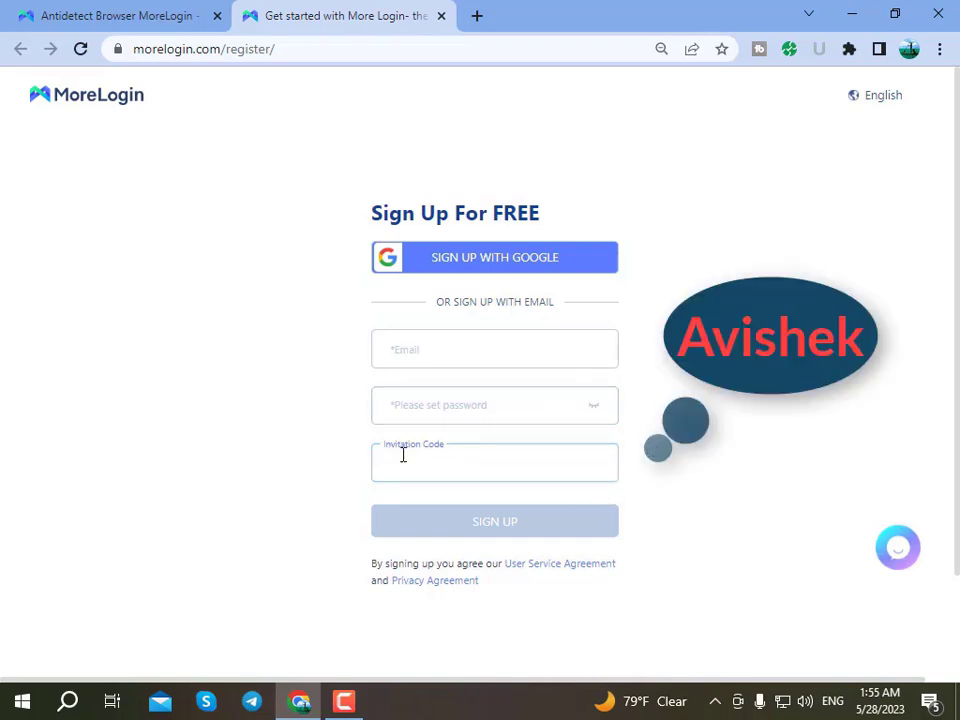
left_click(437, 352)
left_click(435, 410)
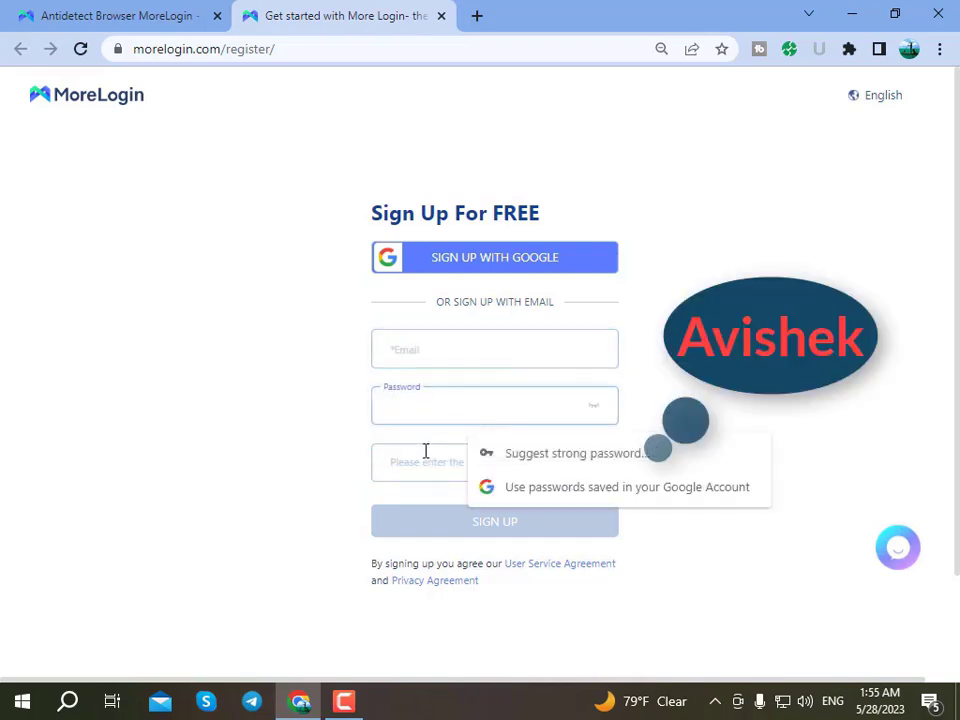
left_click(426, 460)
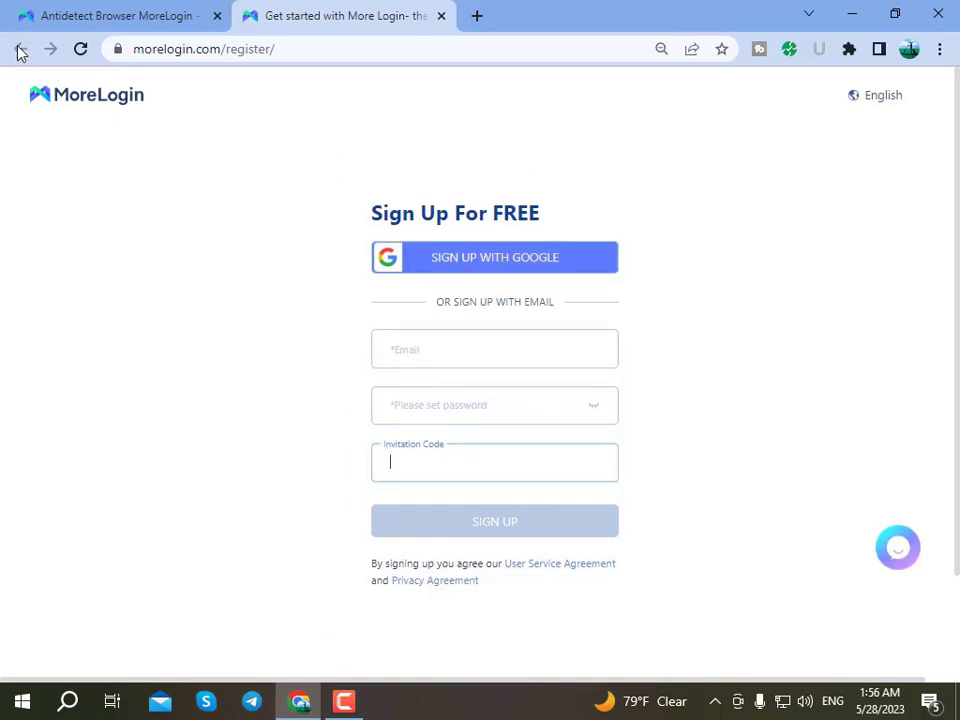
Download the free MoreLoginSetup installer and check it in the browser's downloads list.
left_click(441, 16)
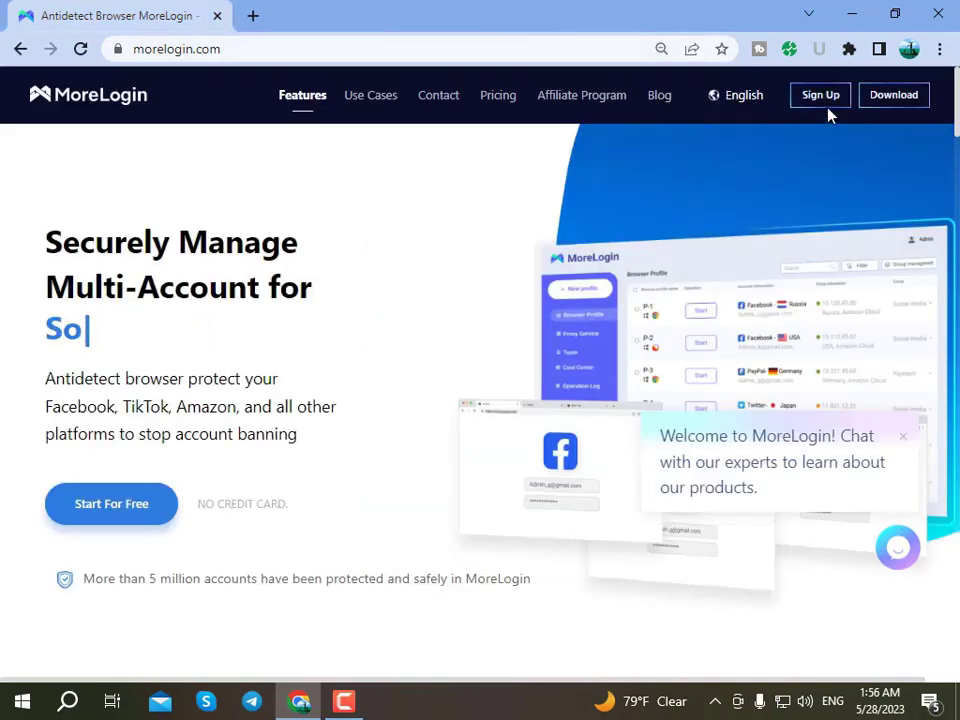
left_click(826, 104)
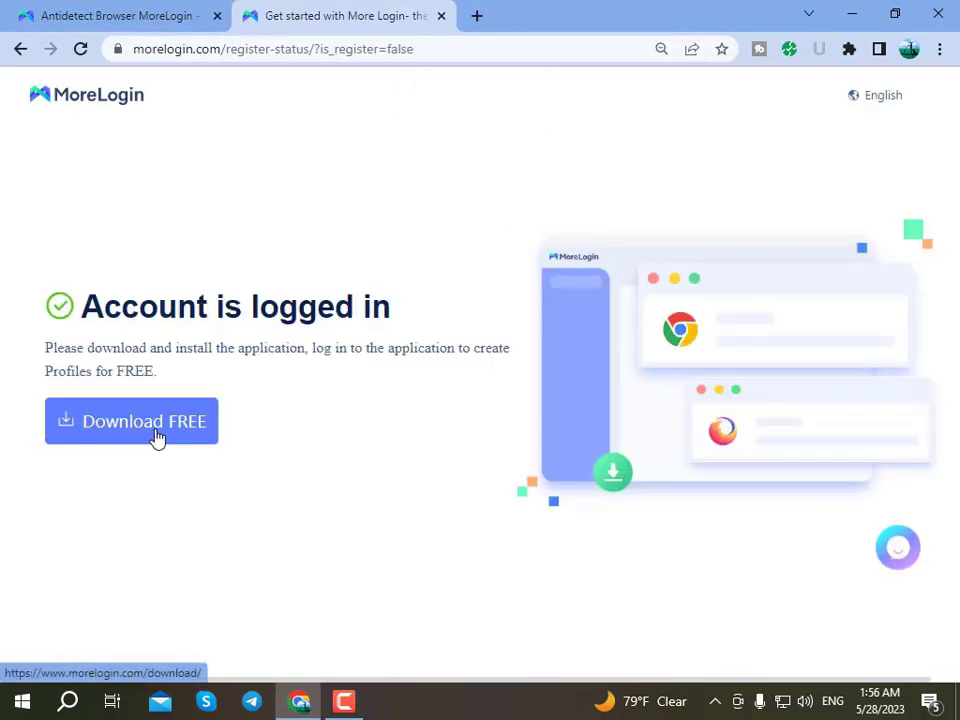
left_click(155, 437)
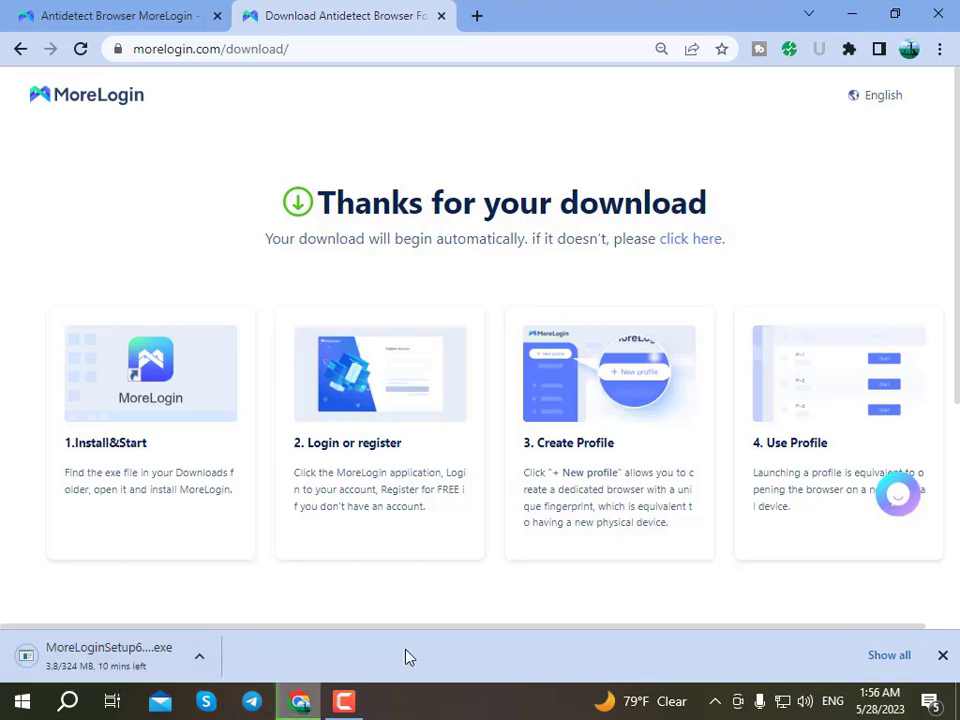
left_click(889, 655)
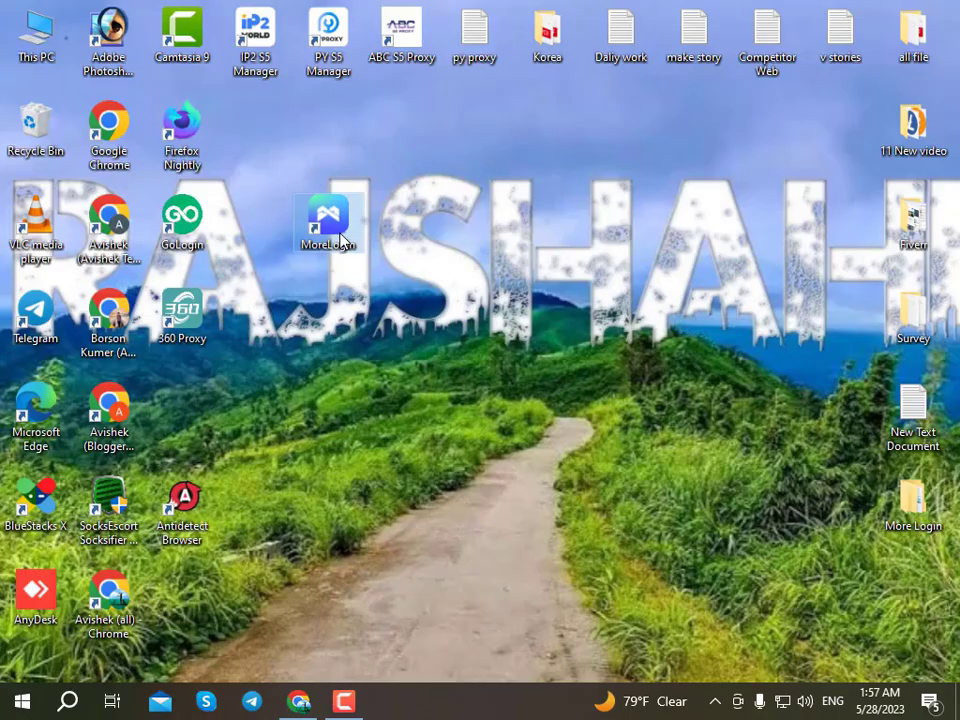
Launch MoreLogin from its desktop shortcut to reach the Account log in screen.
left_click_drag(322, 212, 308, 178)
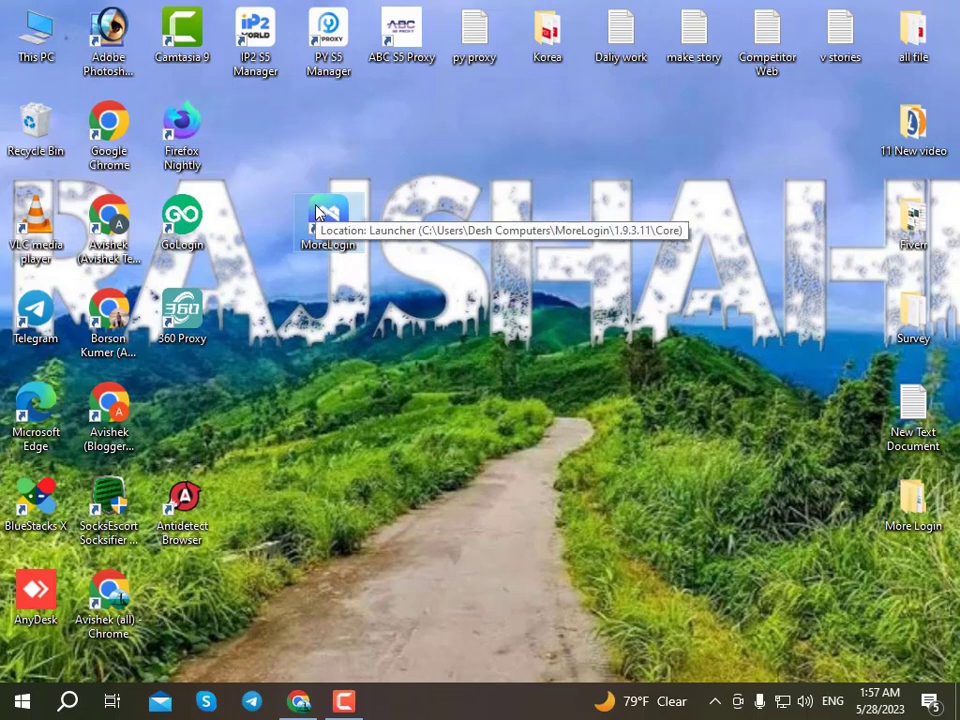
left_click(316, 211)
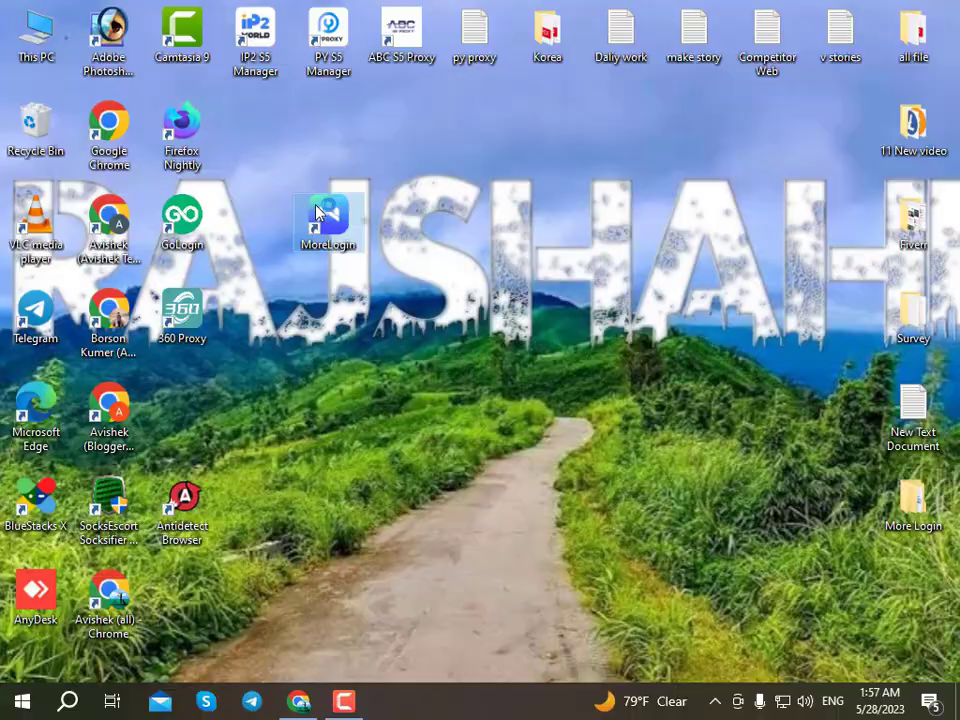
double_click(316, 211)
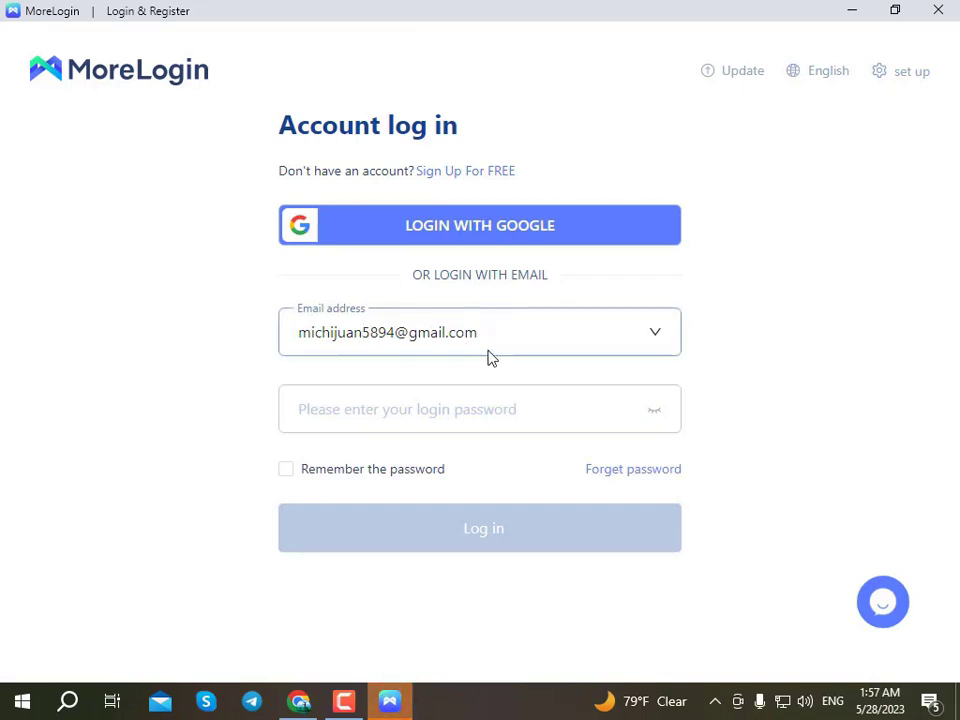
Enter the account password and log in to reach the Browser Profile list with P-1.
left_click(455, 408)
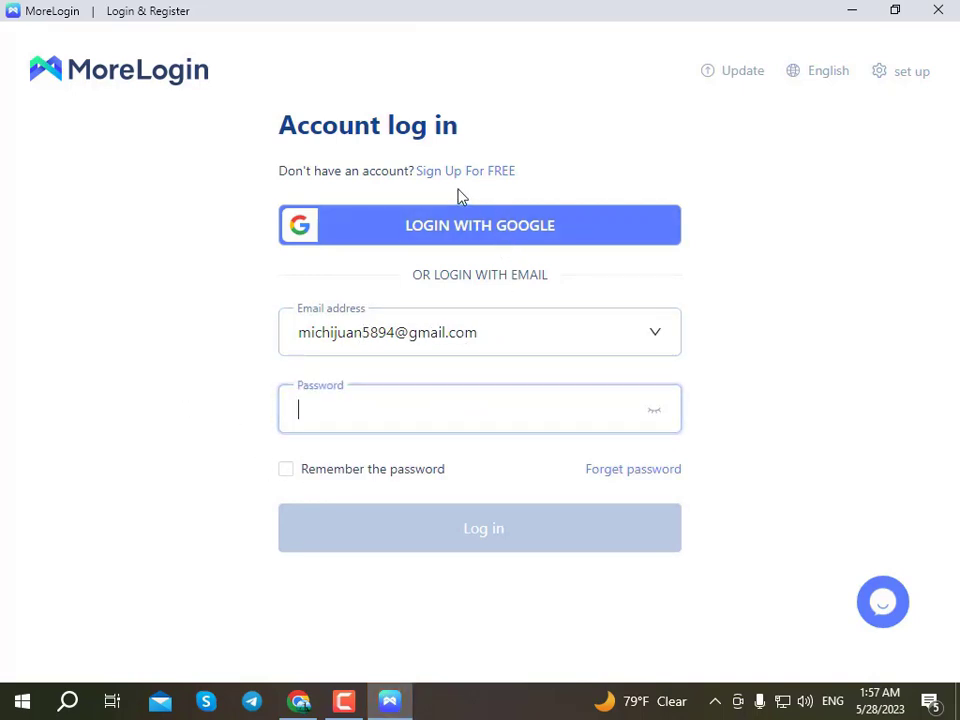
left_click(410, 228)
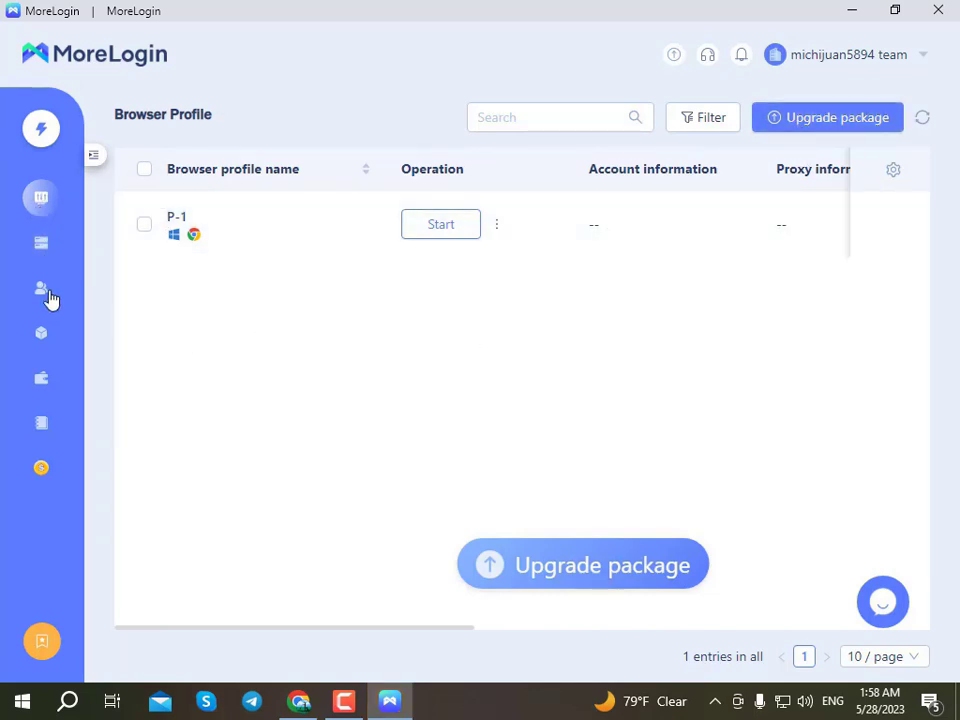
Go to the Proxy Service page and reveal the Add individual / batch add choices.
left_click(47, 299)
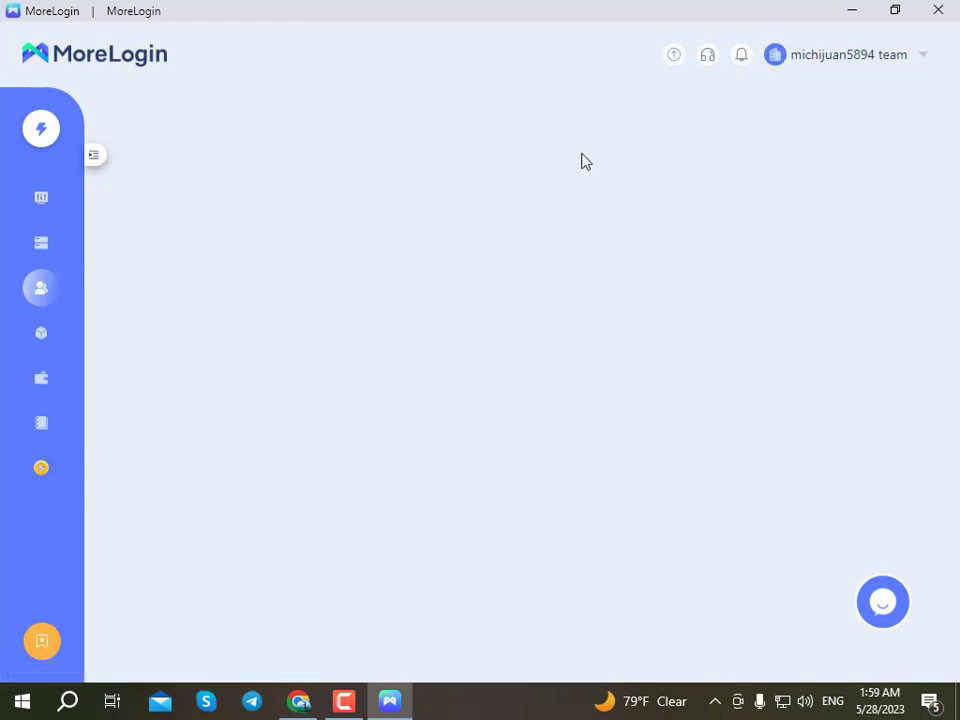
left_click(877, 64)
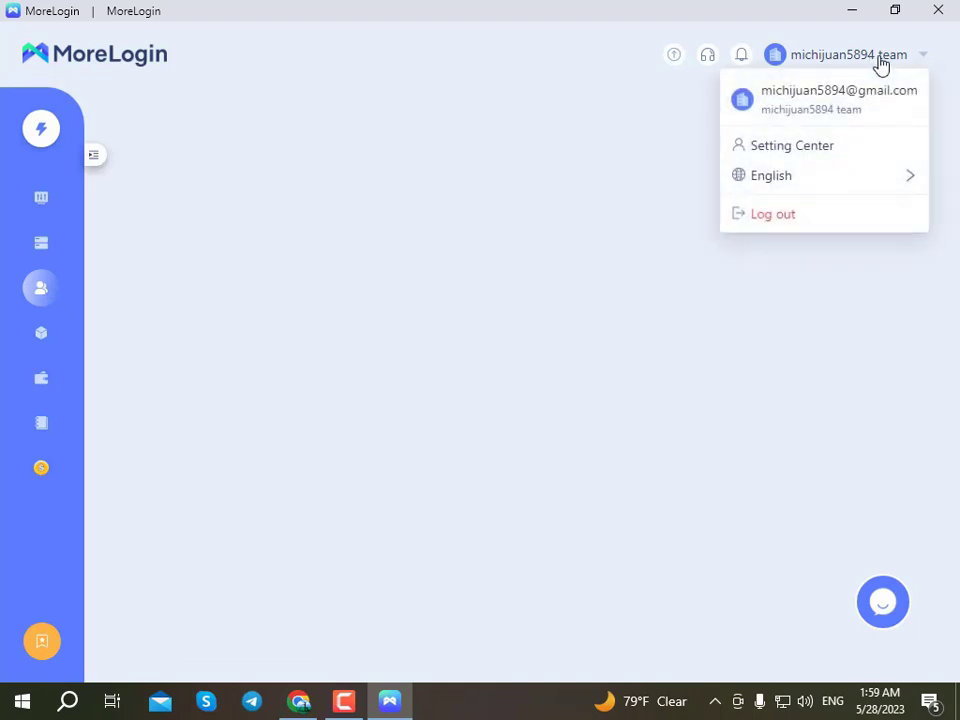
left_click_drag(880, 64, 64, 251)
left_click(49, 255)
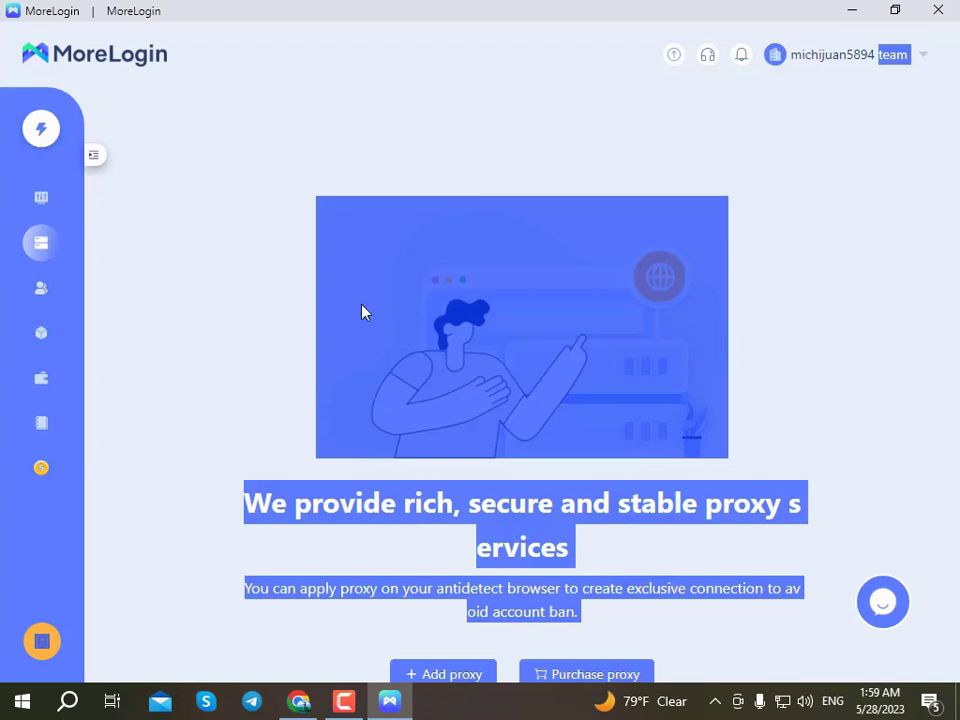
mouse_move(443, 681)
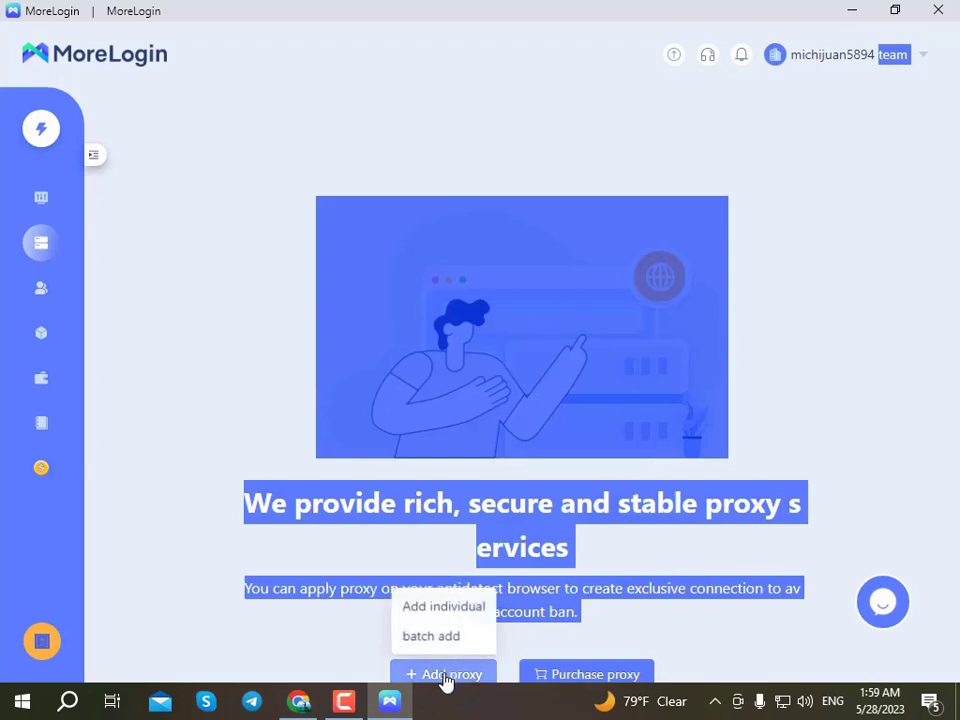
left_click(467, 606)
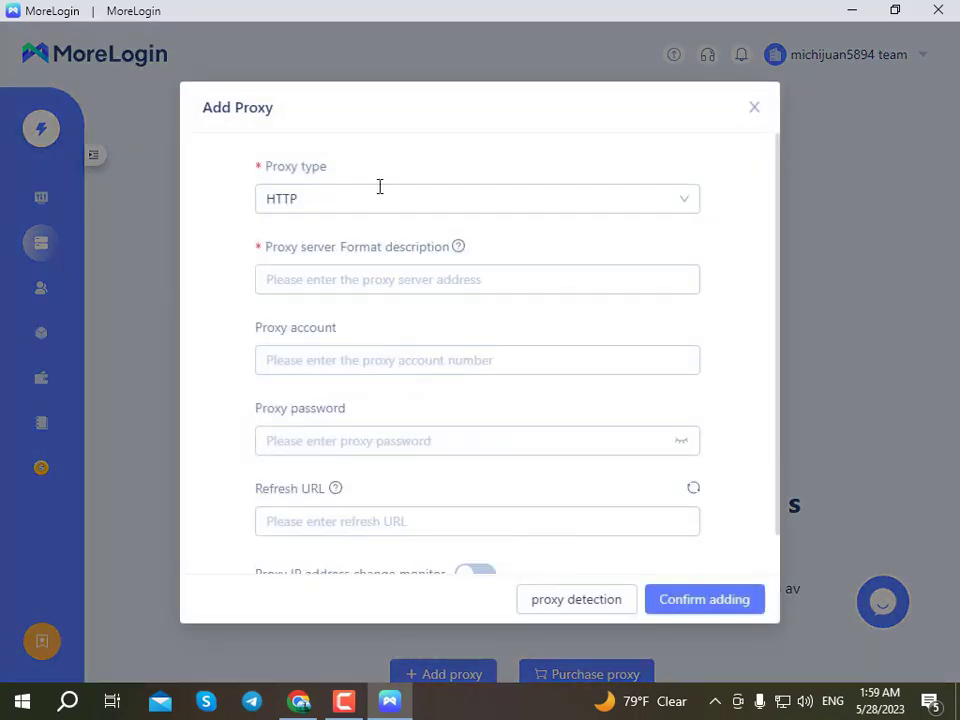
left_click(515, 199)
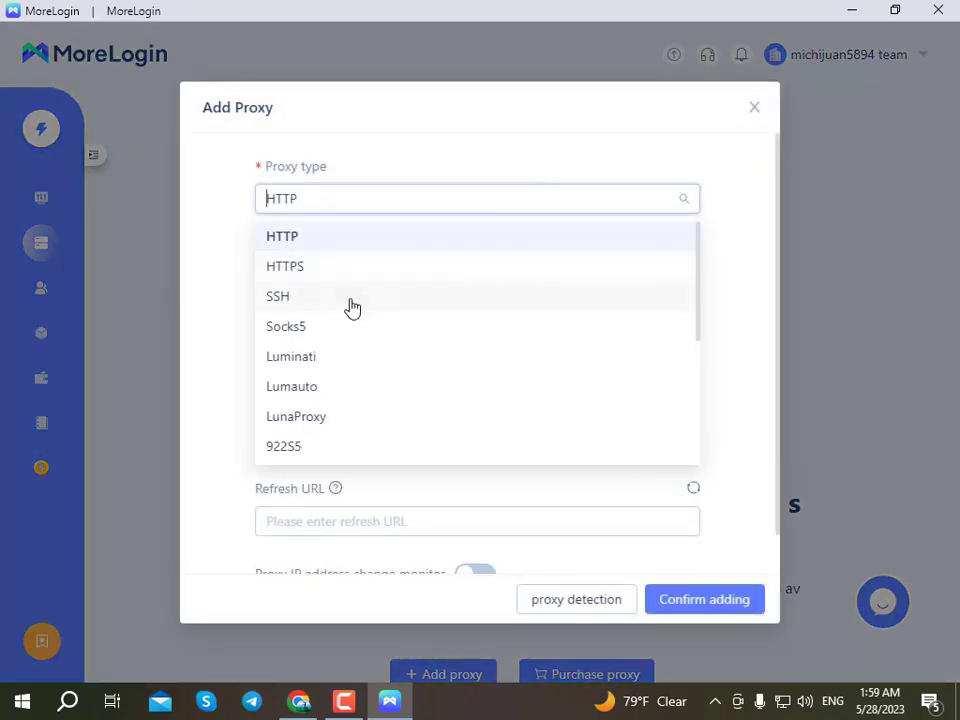
scroll(327, 359, "down", 1)
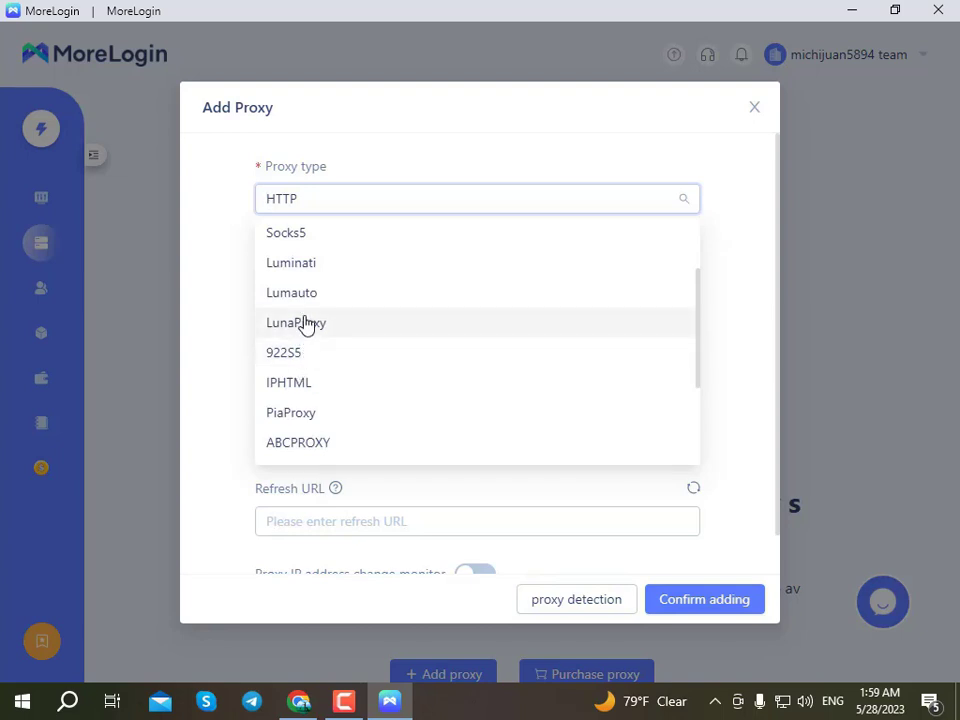
scroll(305, 310, "down", 3)
scroll(318, 358, "down", 3)
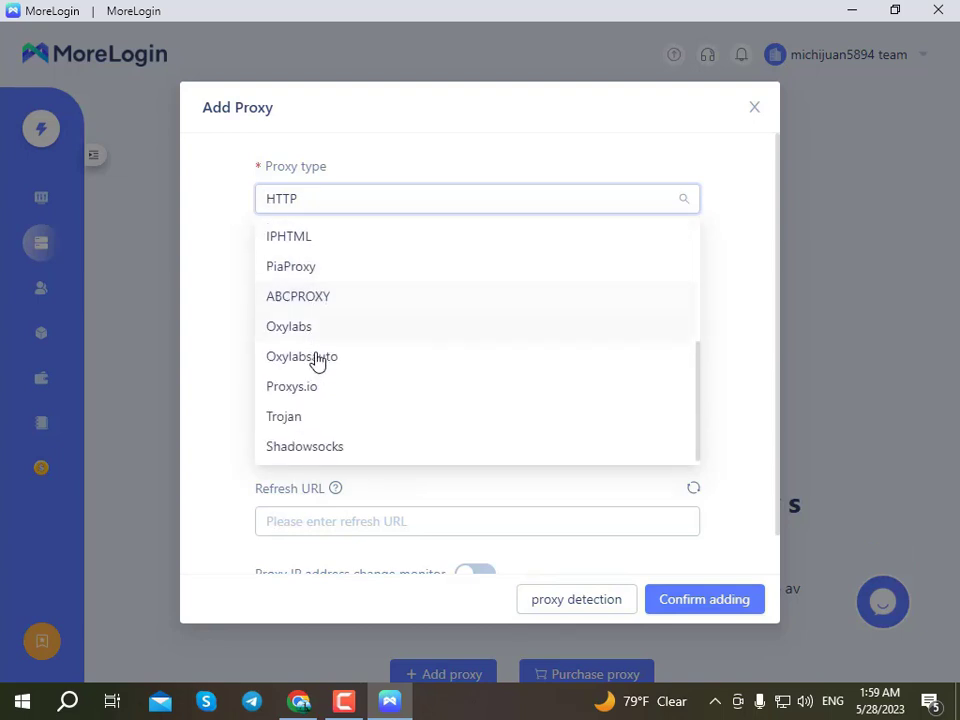
scroll(420, 340, "up", 5)
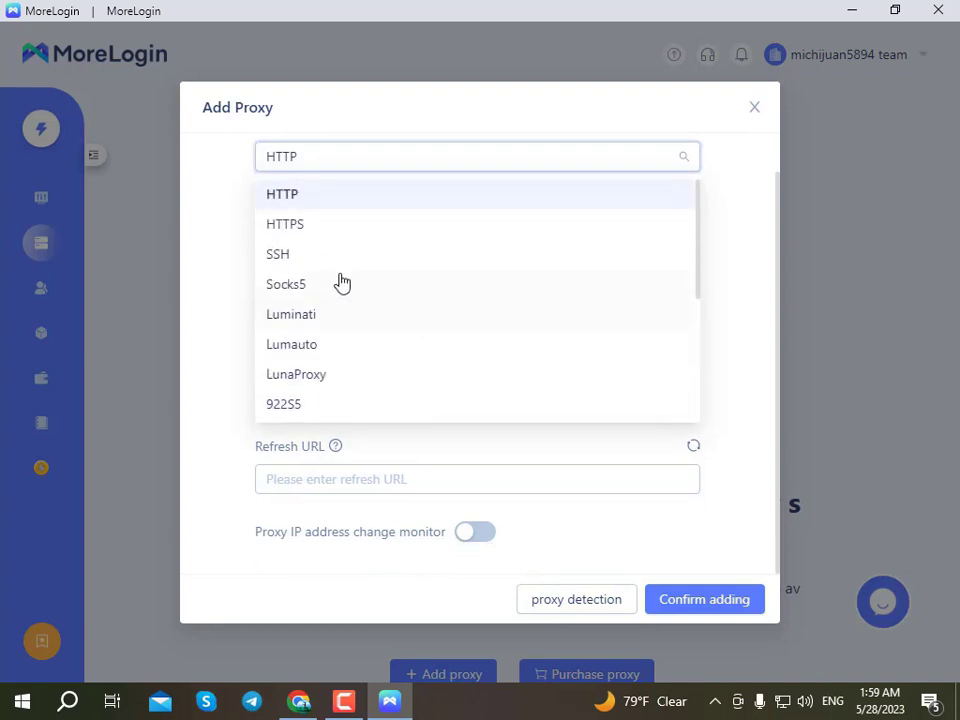
left_click(717, 231)
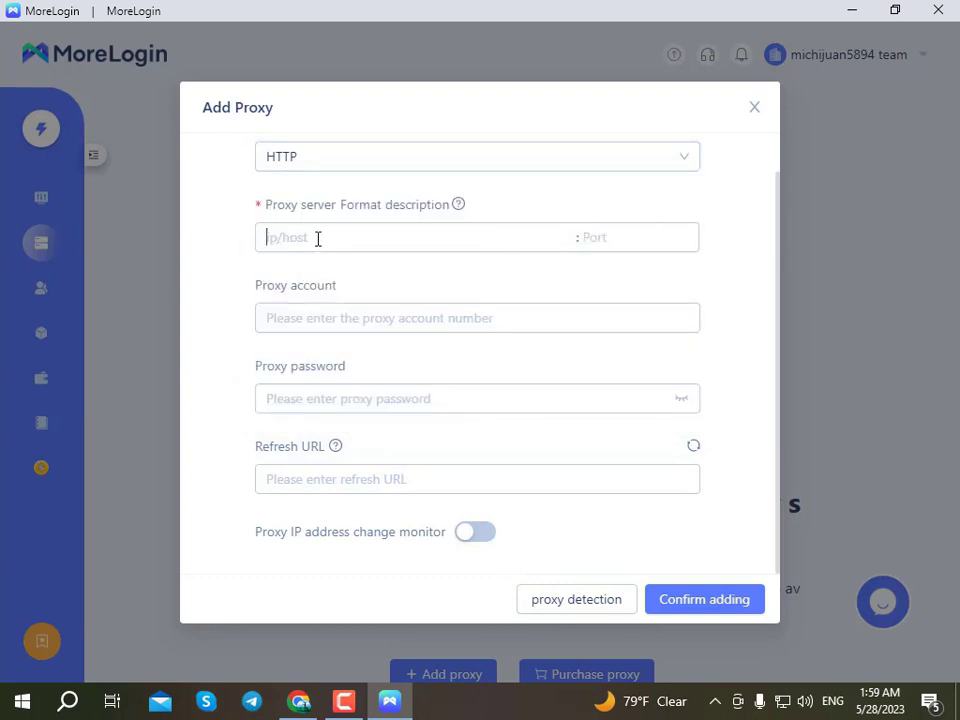
left_click(349, 328)
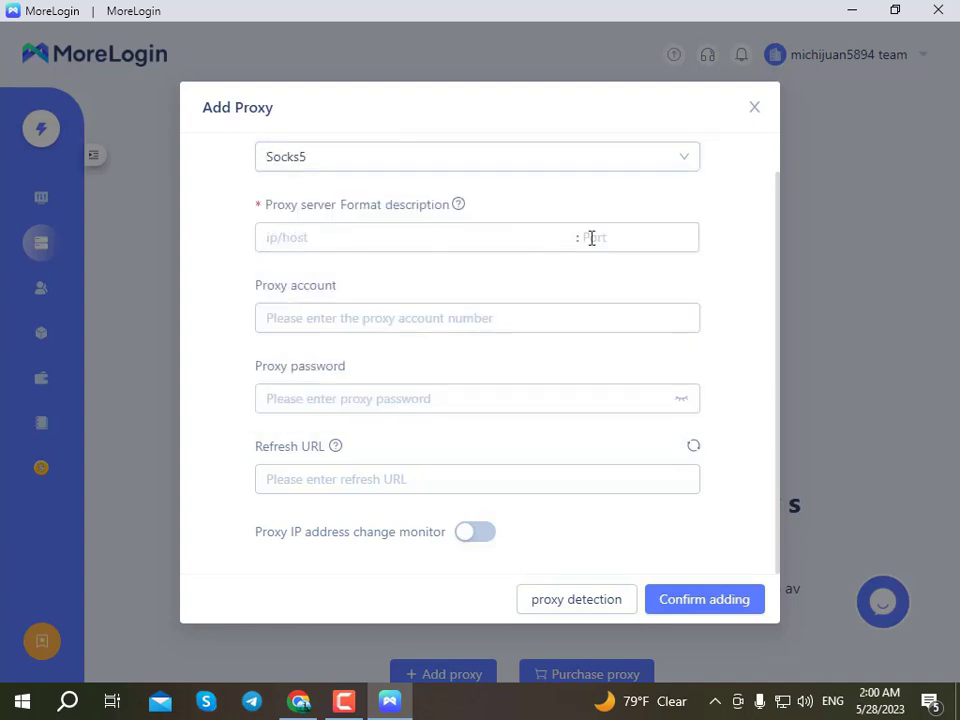
left_click(376, 396)
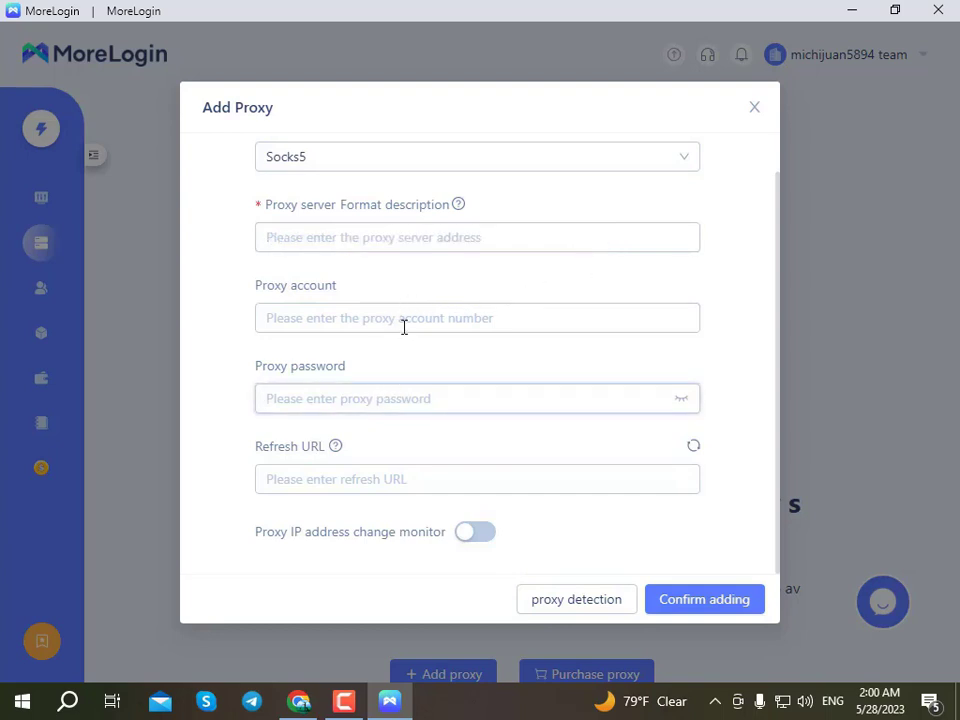
left_click(404, 326)
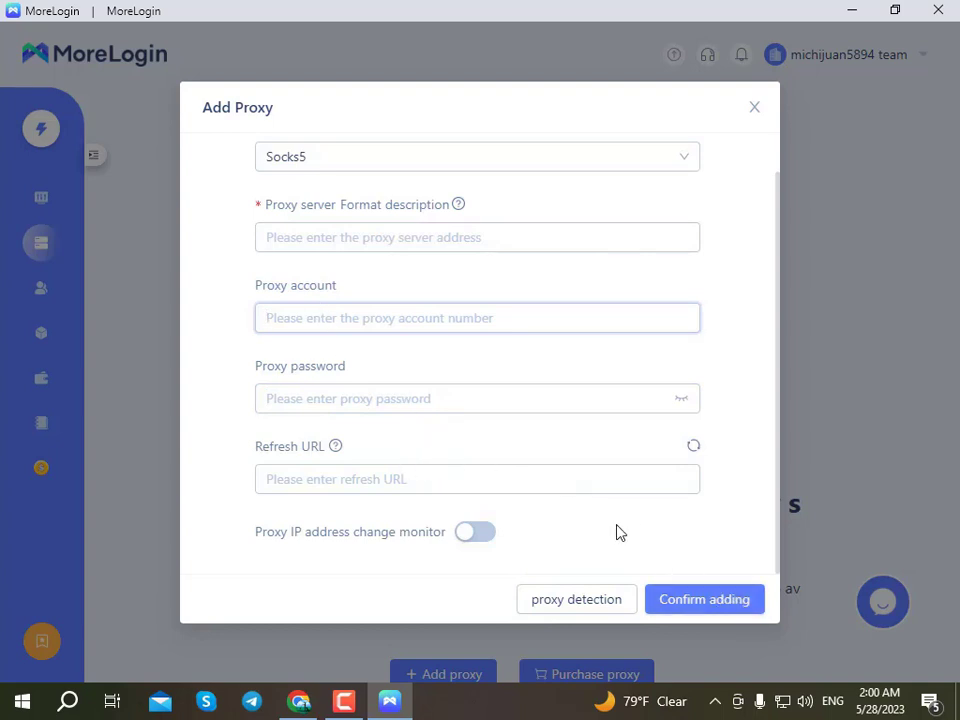
Discard the Add Proxy form and scroll the Resource Center's providers like Brightdata, LunaProxy and 922S5.
key("Escape")
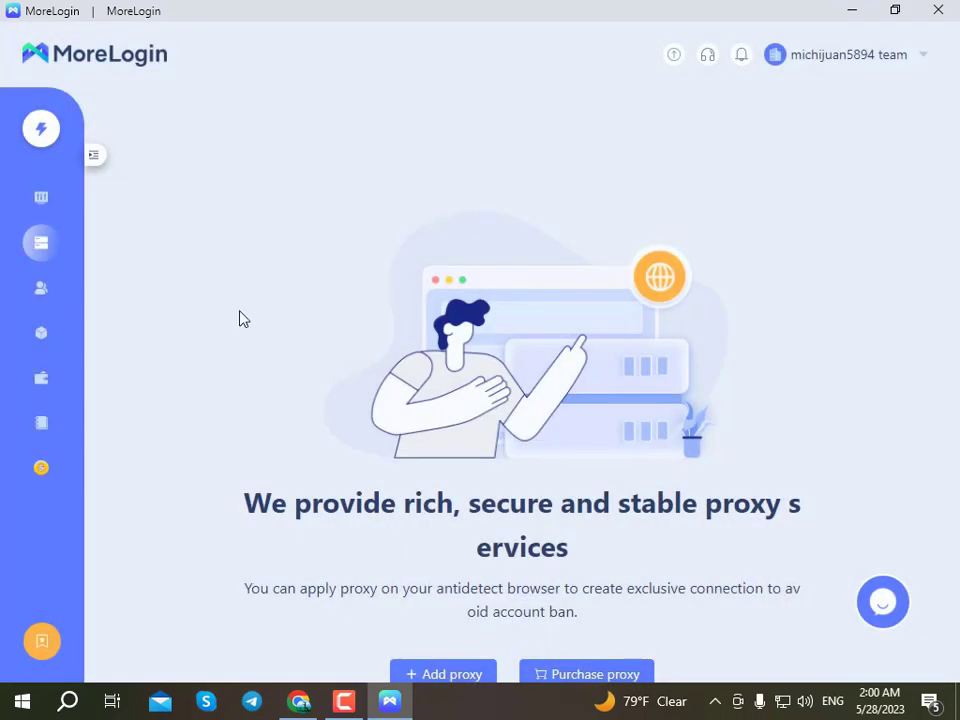
left_click(37, 336)
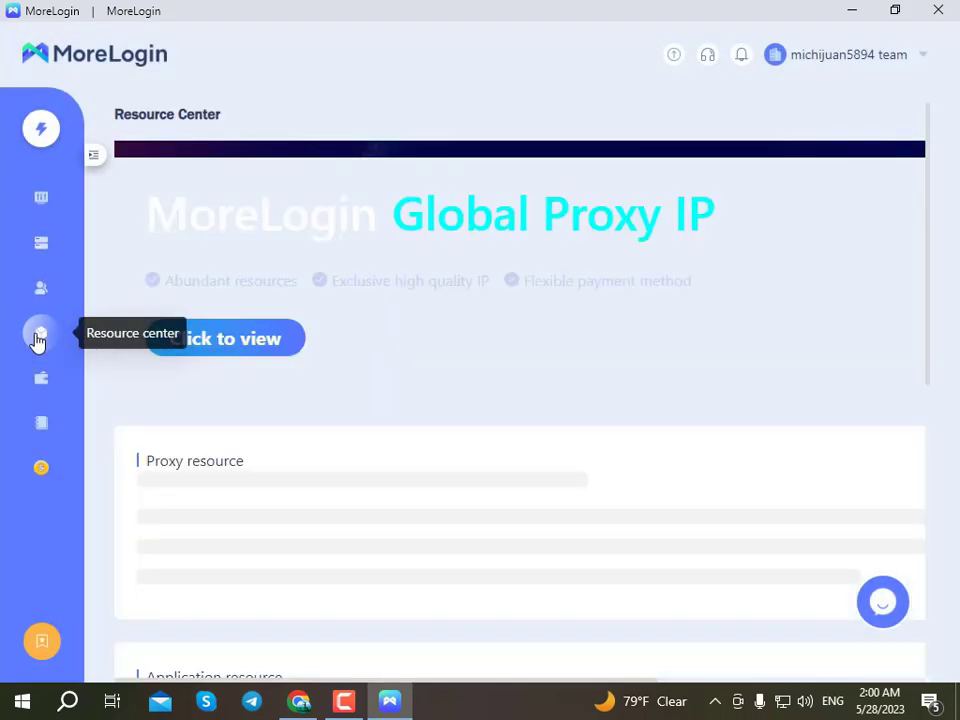
scroll(328, 480, "down", 3)
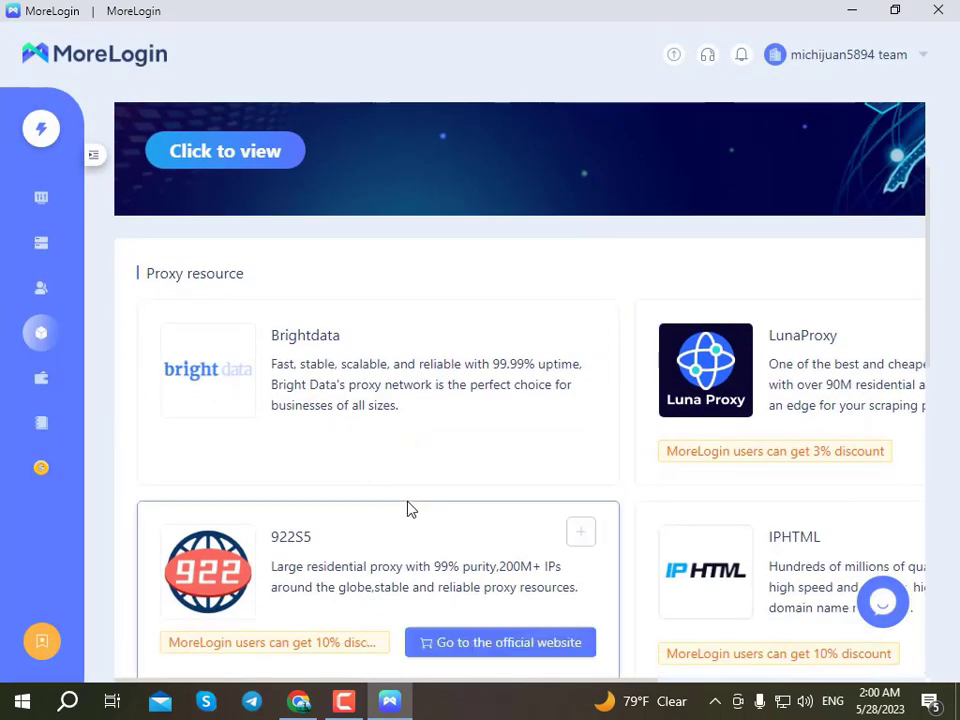
scroll(408, 510, "down", 3)
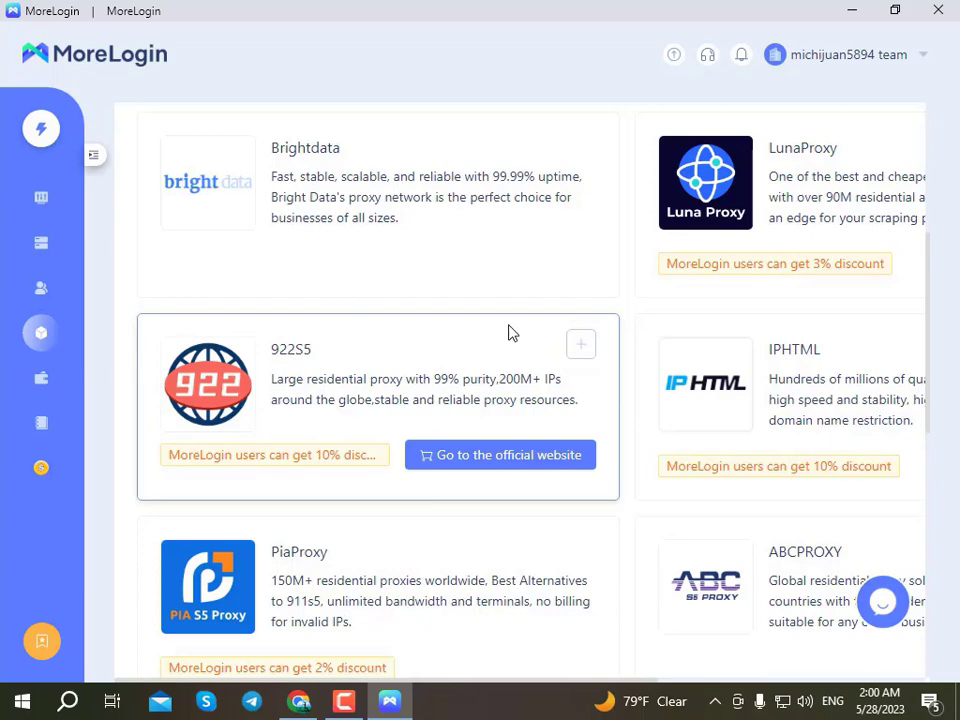
scroll(509, 332, "up", 3)
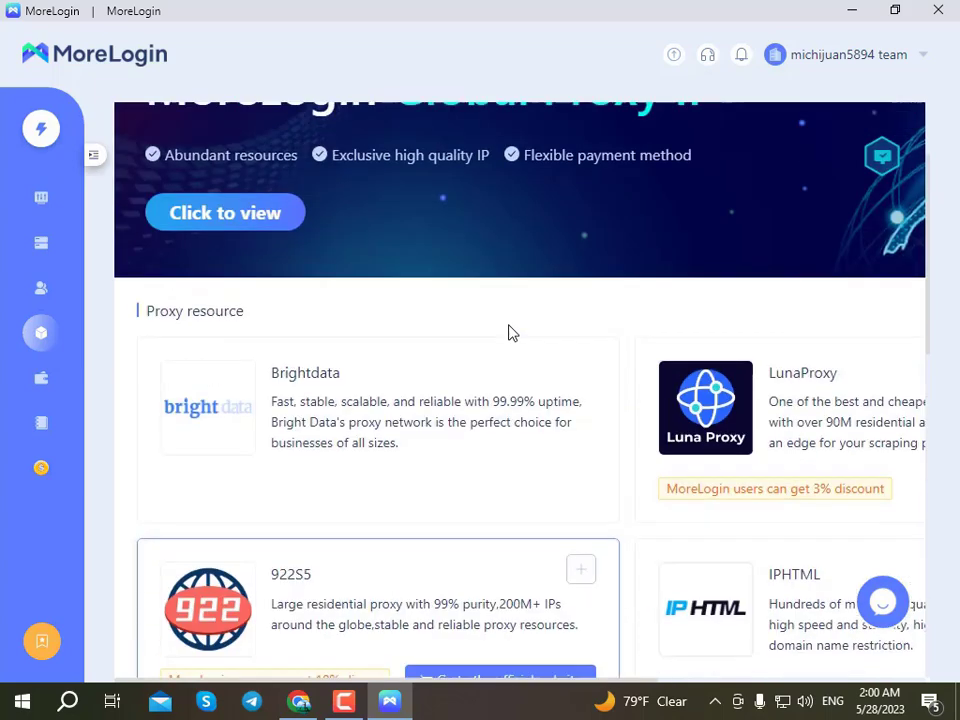
scroll(745, 524, "down", 1)
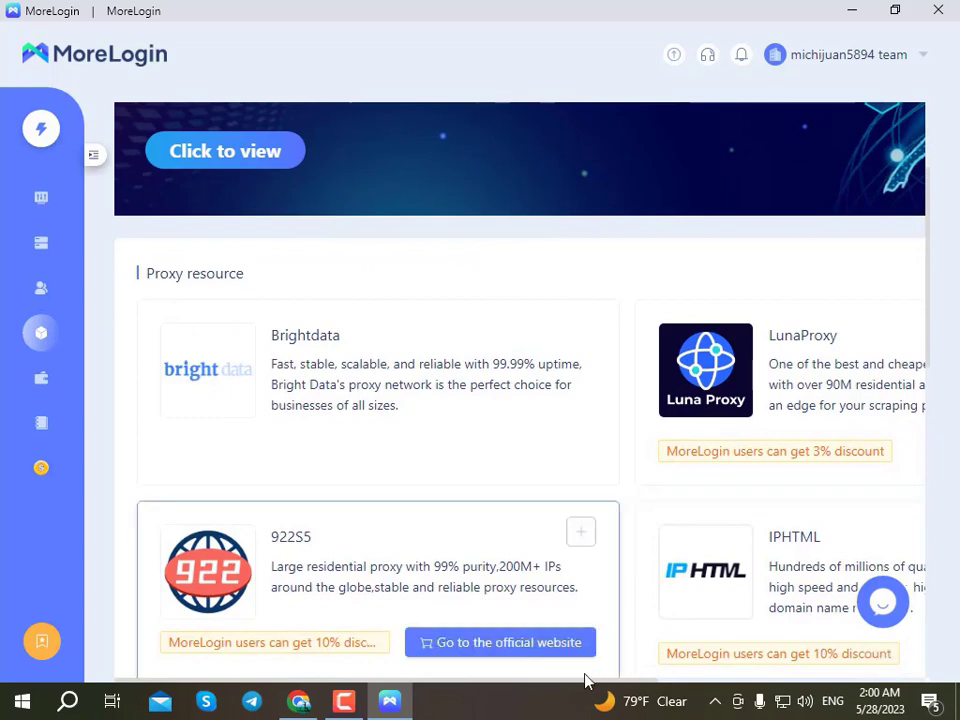
scroll(584, 676, "down", 4)
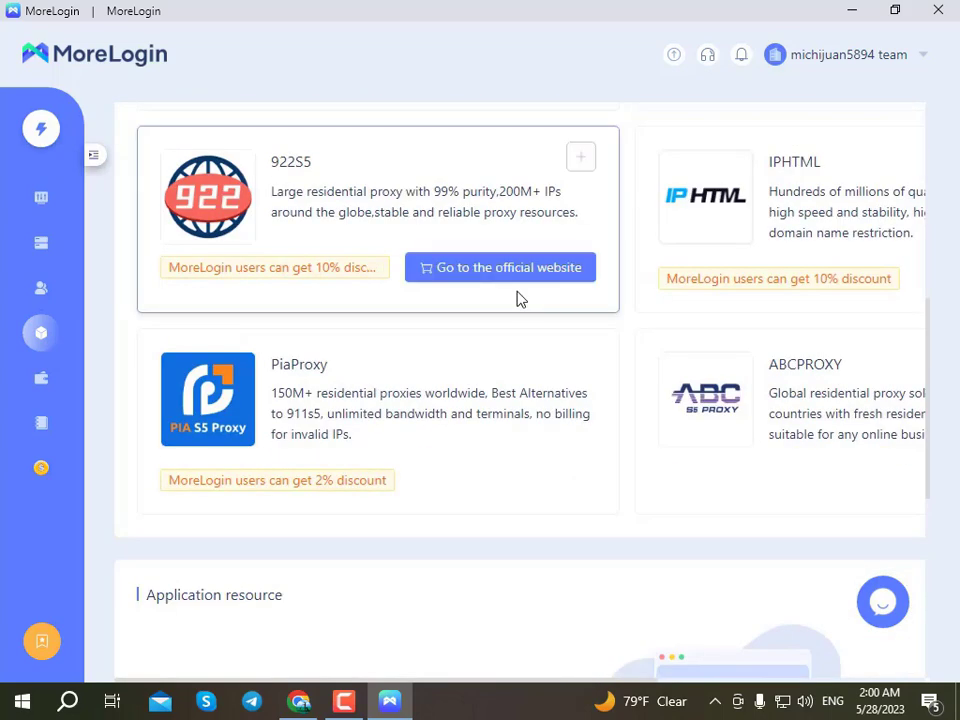
scroll(514, 289, "down", 5)
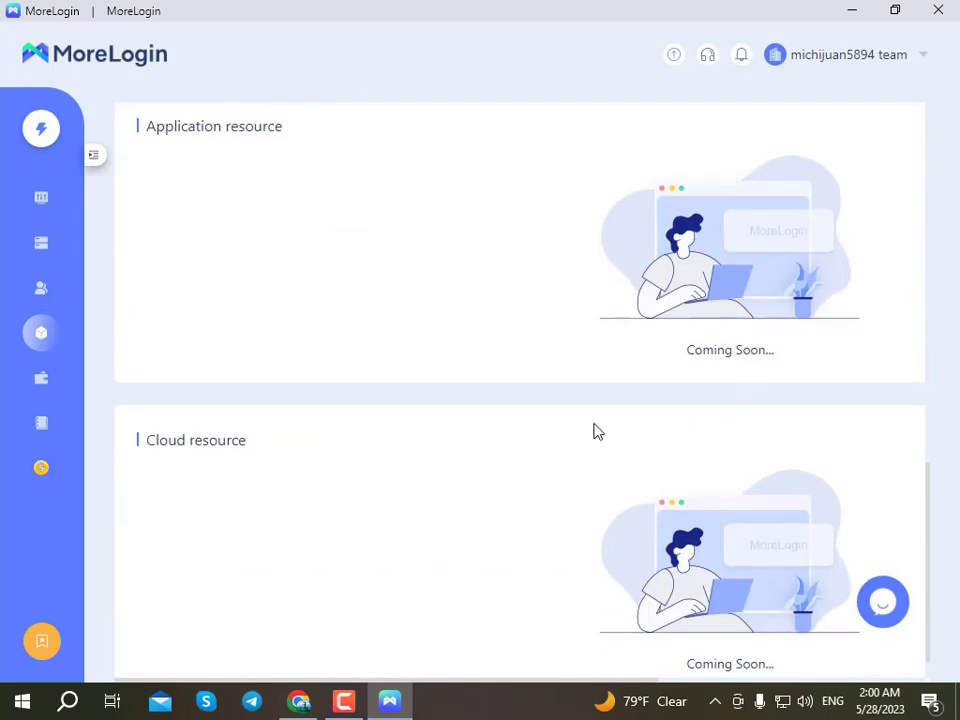
scroll(520, 410, "down", 1)
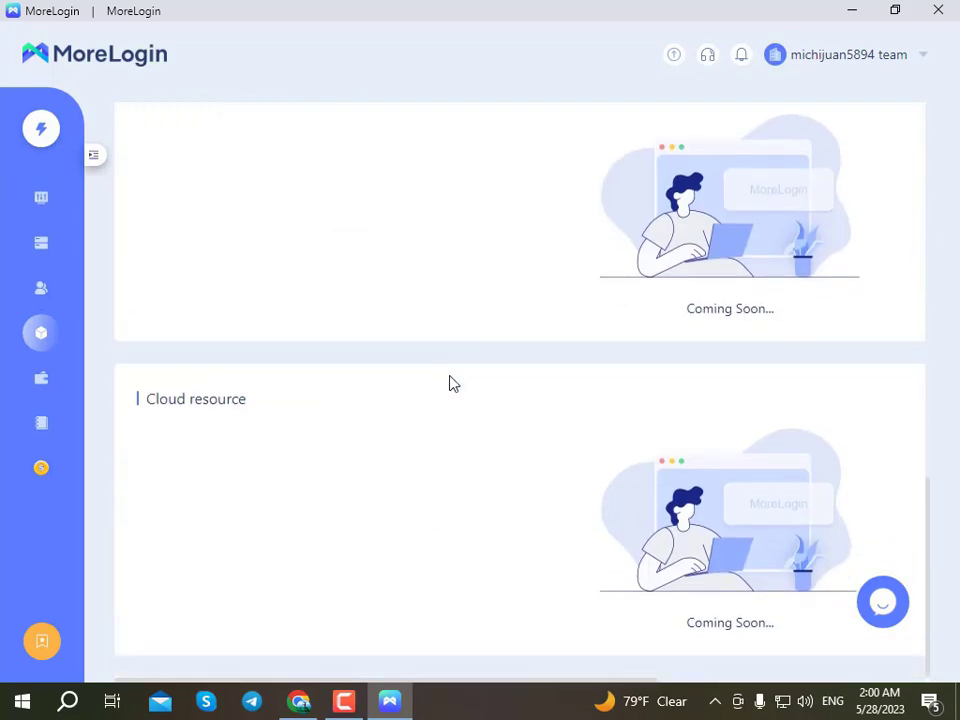
Open the Cost Center maximized, check Balance Details, and return to the Order details list.
left_click(41, 381)
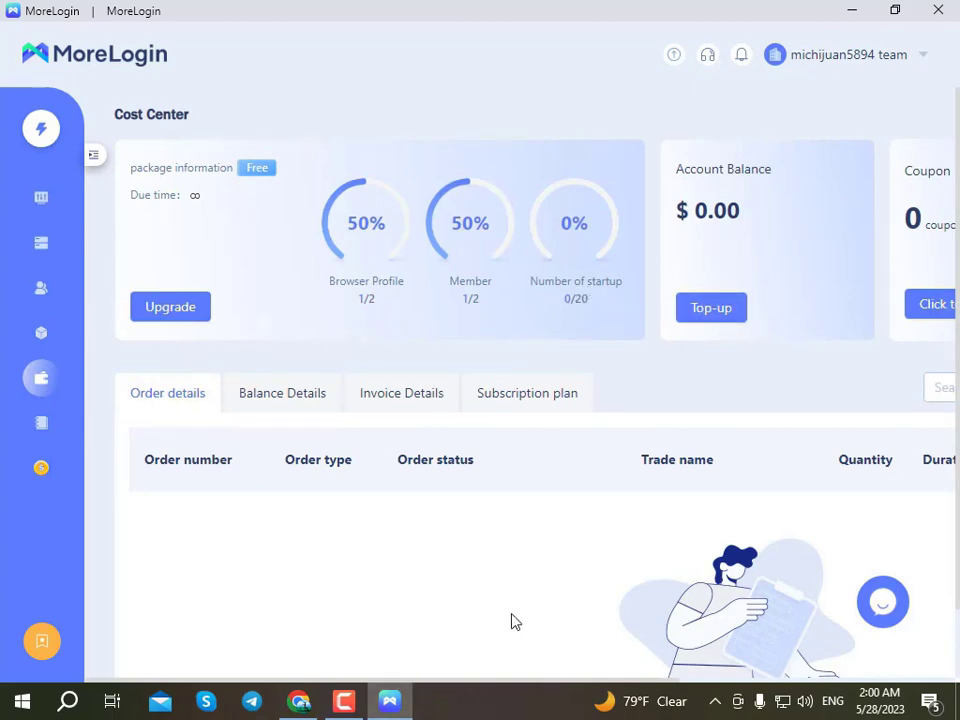
scroll(514, 621, "down", 1)
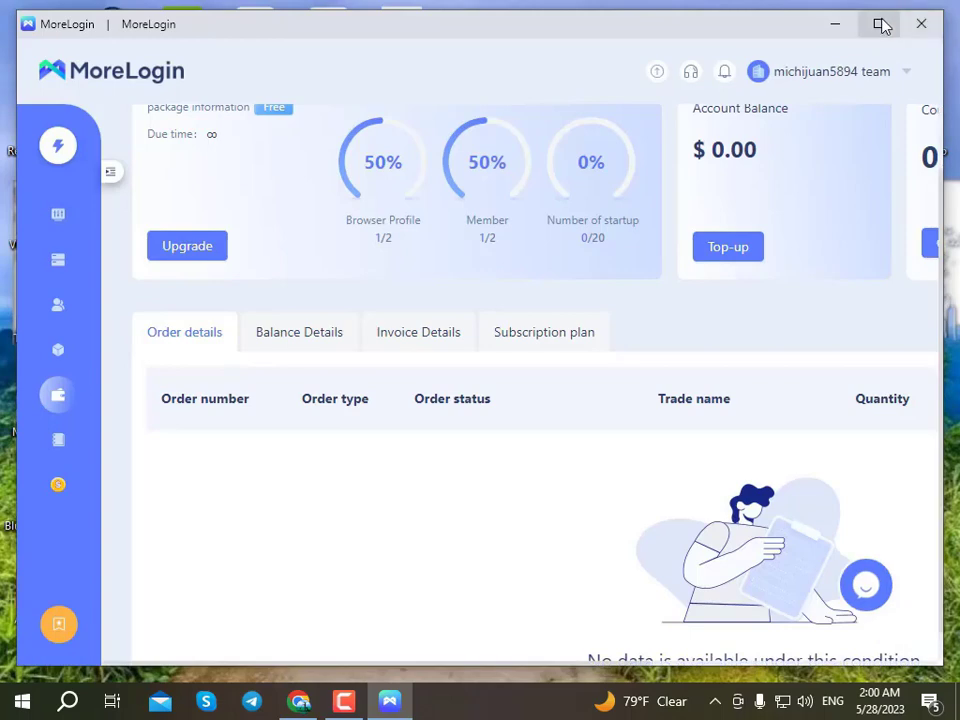
left_click(879, 22)
scroll(793, 246, "up", 2)
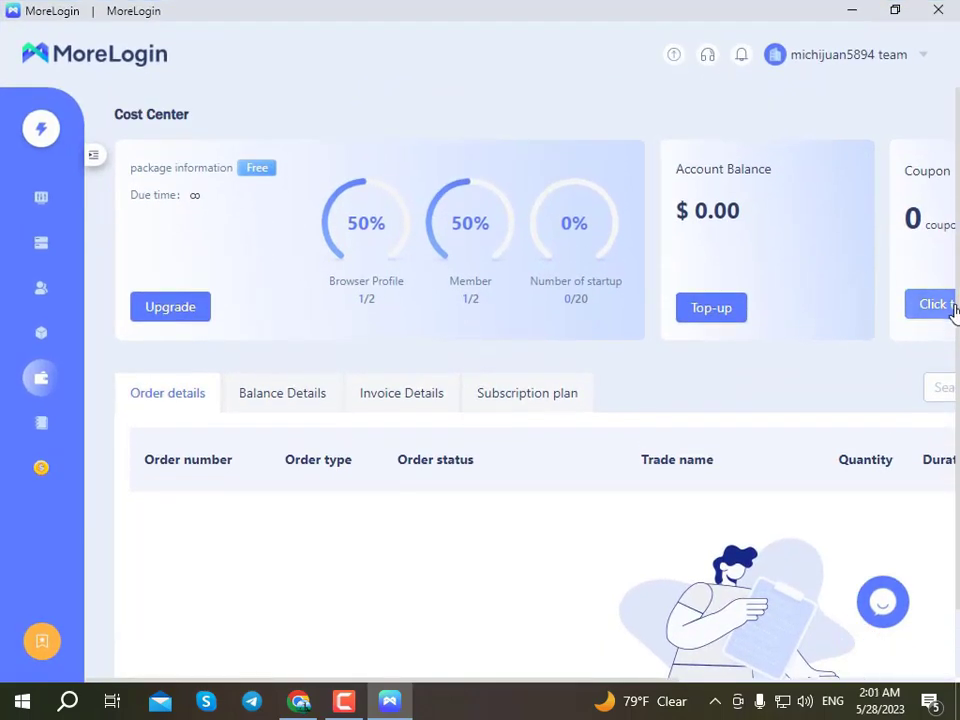
left_click(278, 397)
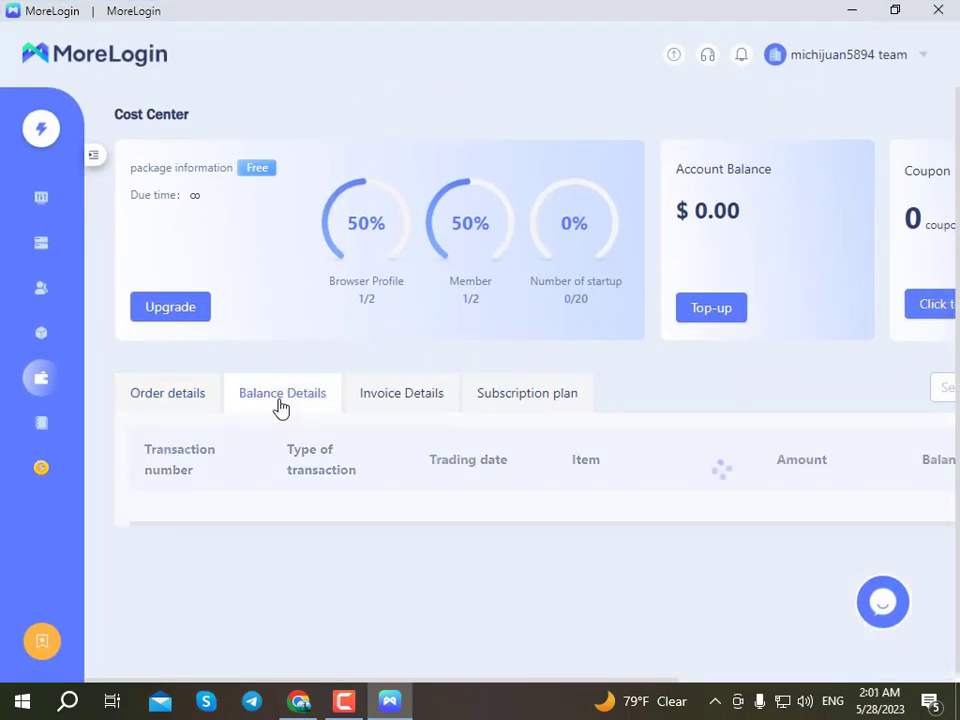
left_click(172, 400)
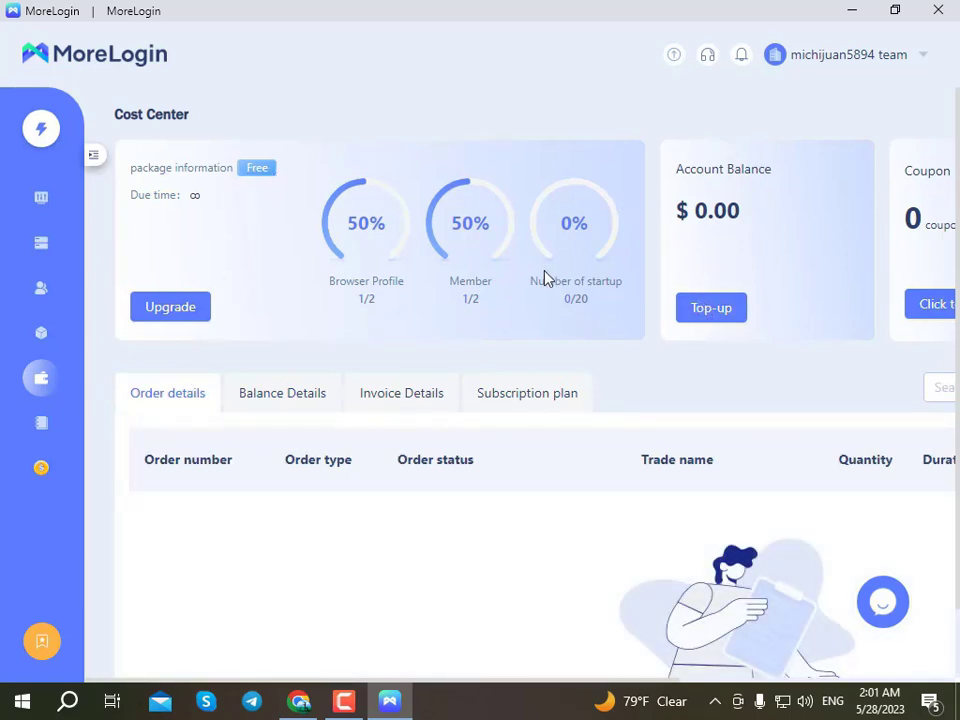
Start a balance top-up, try the 500/1000/2000/custom amounts, settle on $100, and pick crypto payment.
left_click(720, 314)
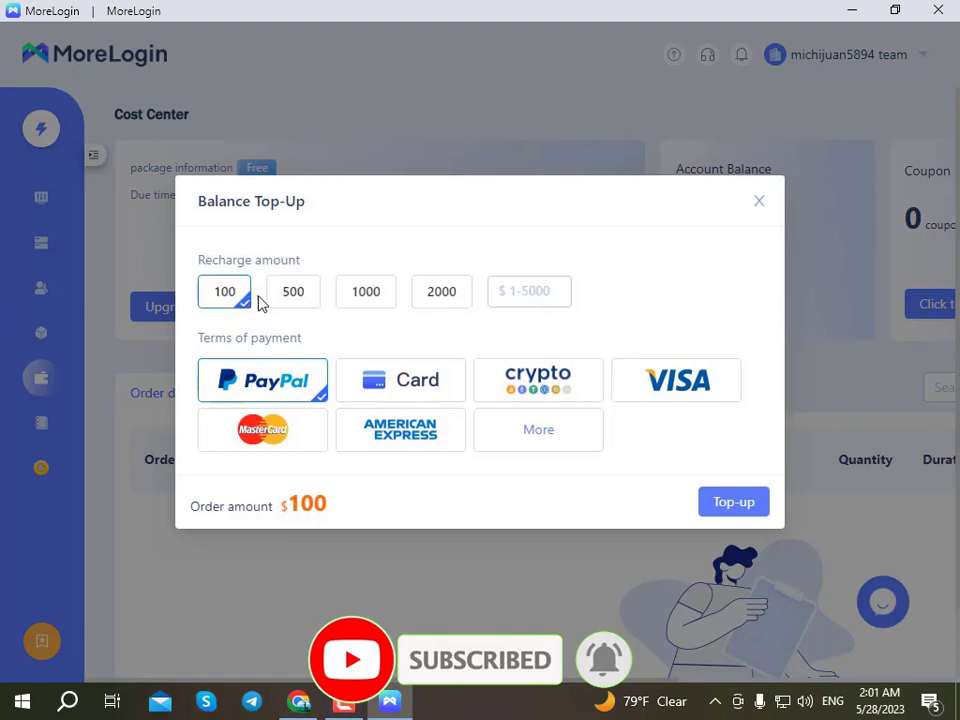
left_click(289, 302)
left_click(360, 301)
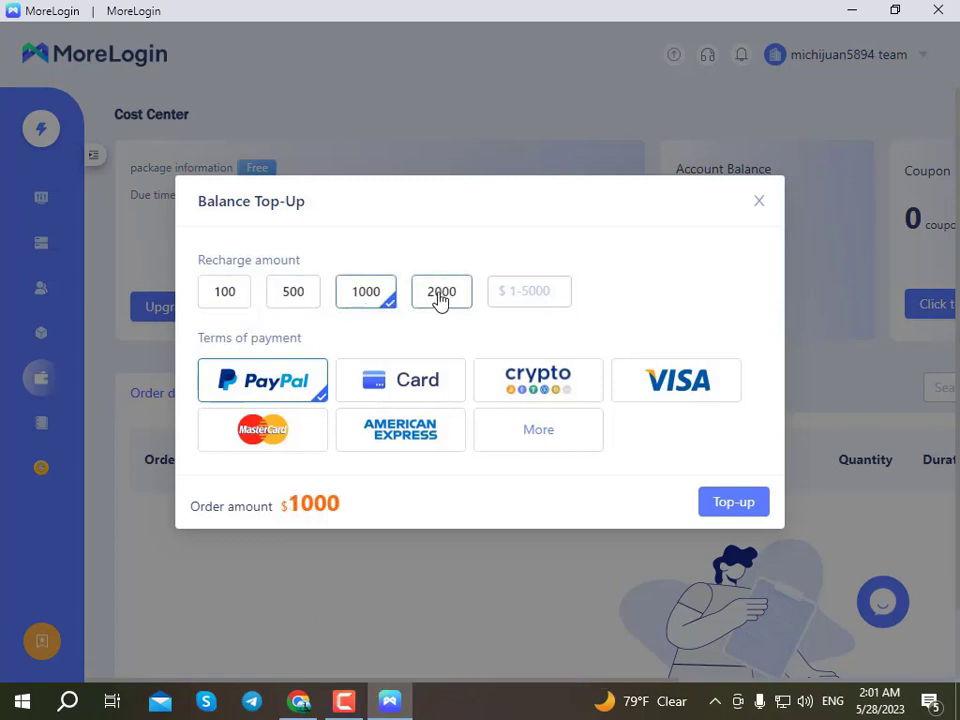
left_click(448, 299)
left_click(543, 291)
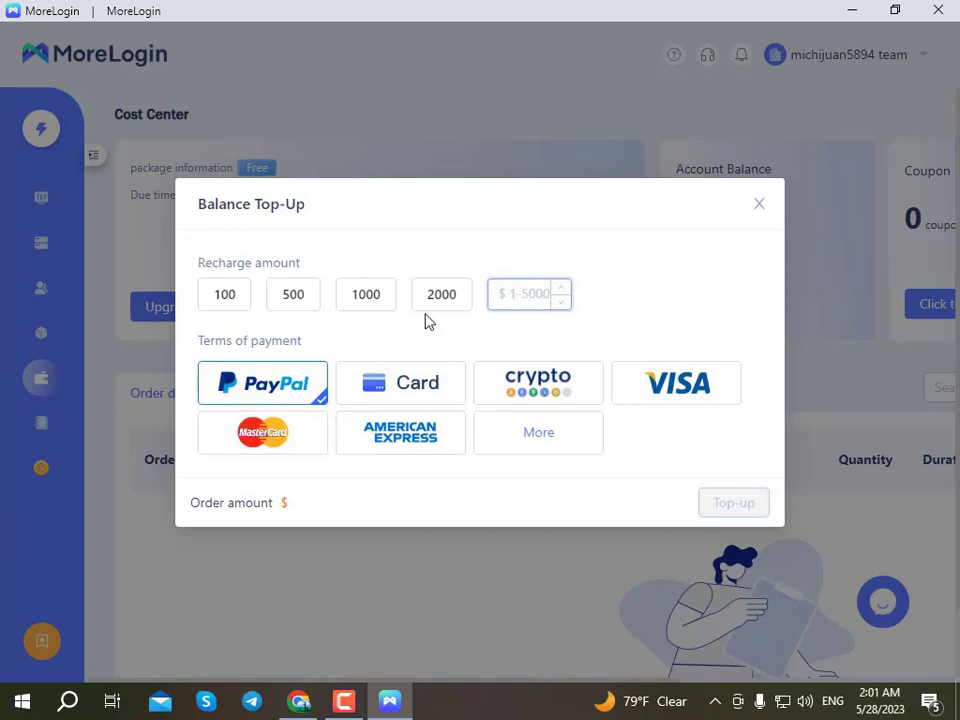
left_click(231, 304)
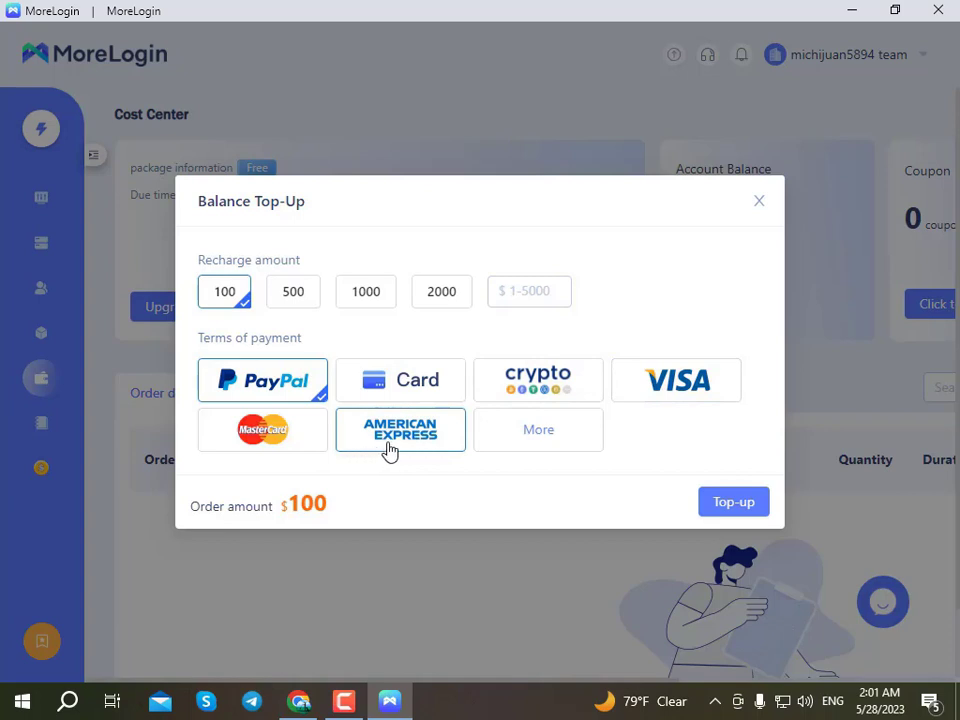
left_click(506, 435)
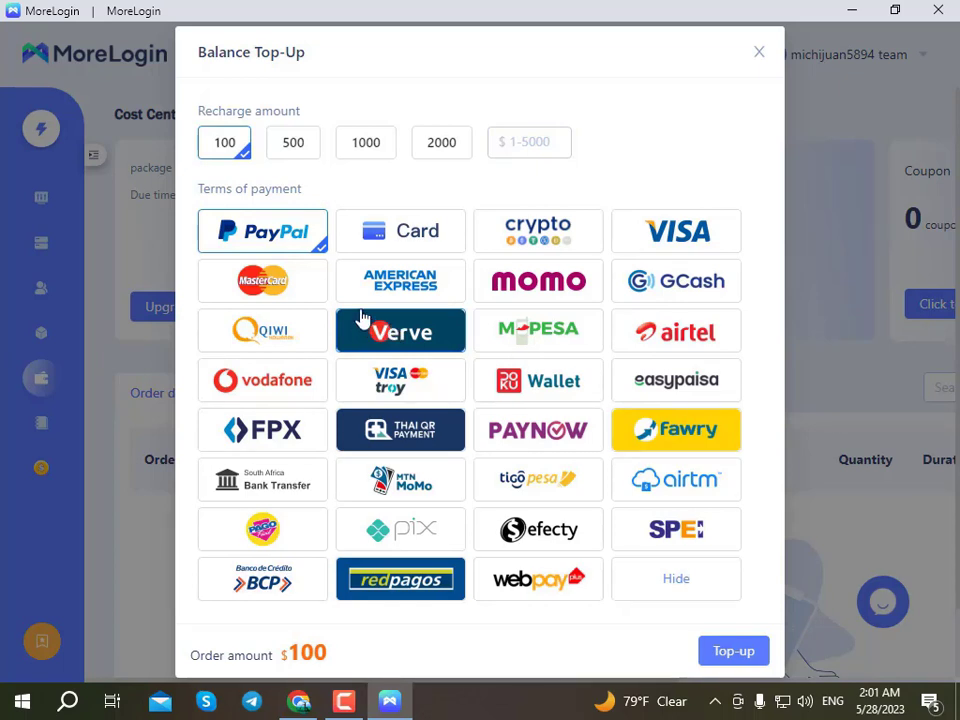
left_click(517, 238)
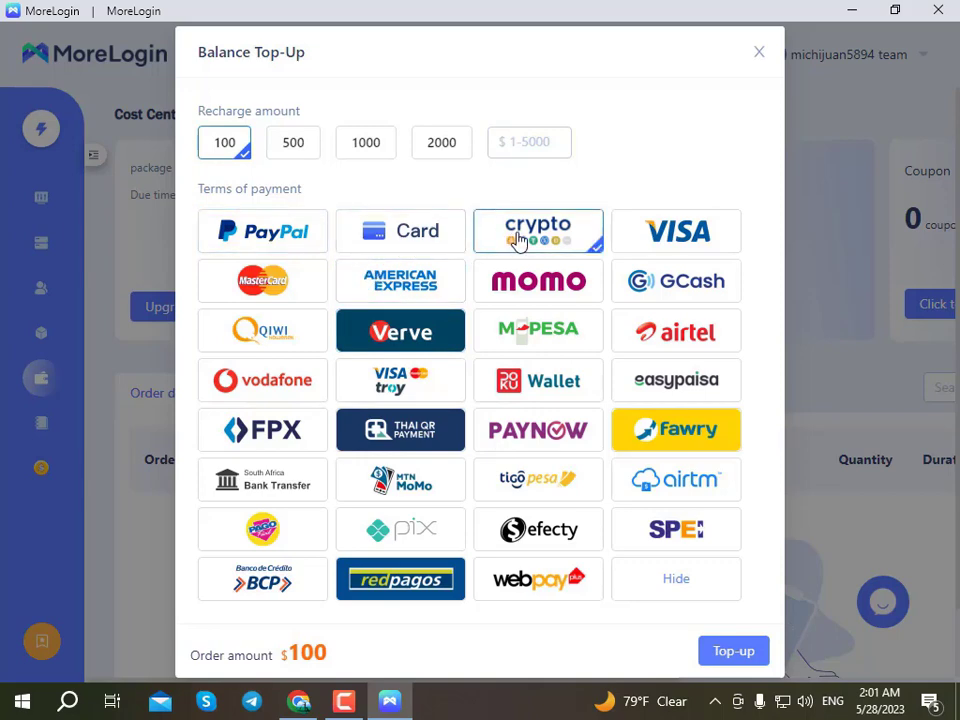
Submit the $100 top-up and browse the cryptocurrency options on the Coinbase Commerce checkout.
left_click(727, 660)
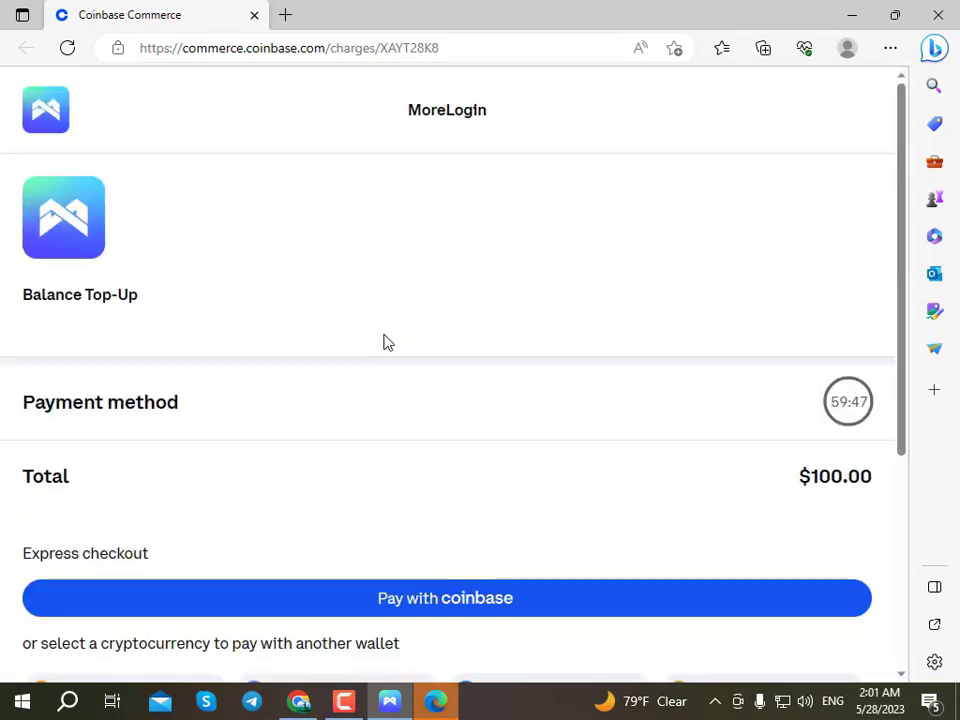
scroll(380, 343, "down", 2)
scroll(590, 300, "down", 2)
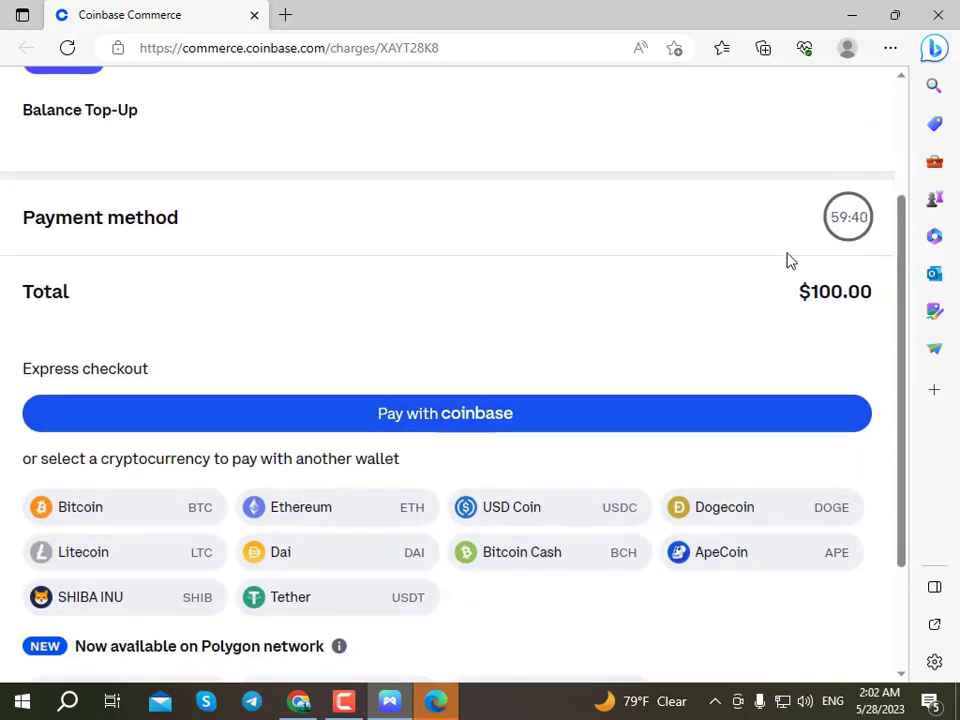
scroll(279, 332, "down", 1)
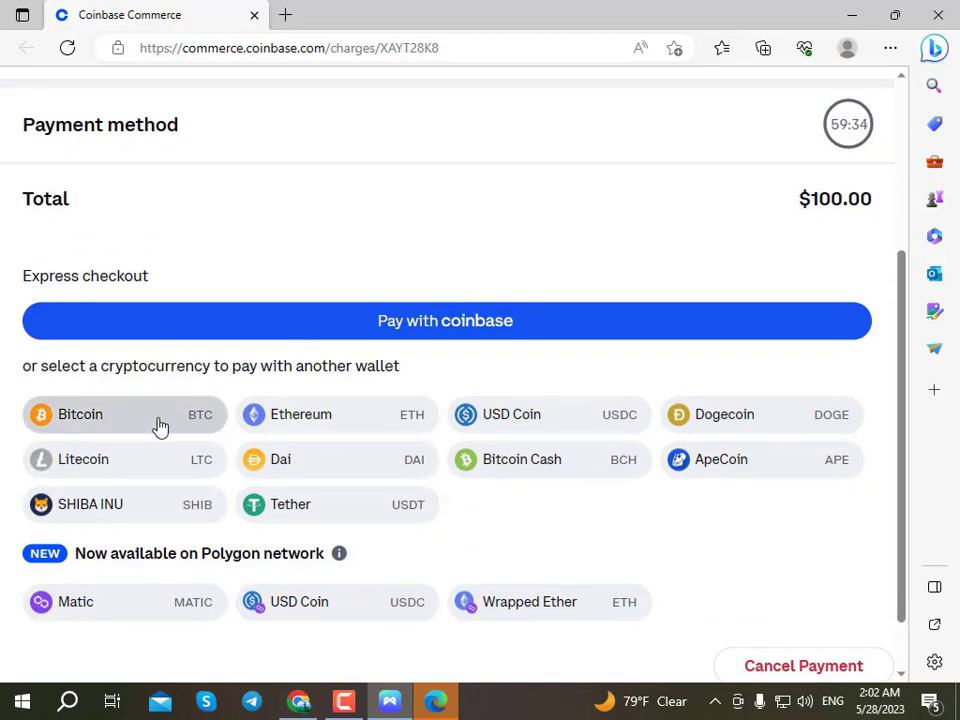
scroll(220, 490, "down", 1)
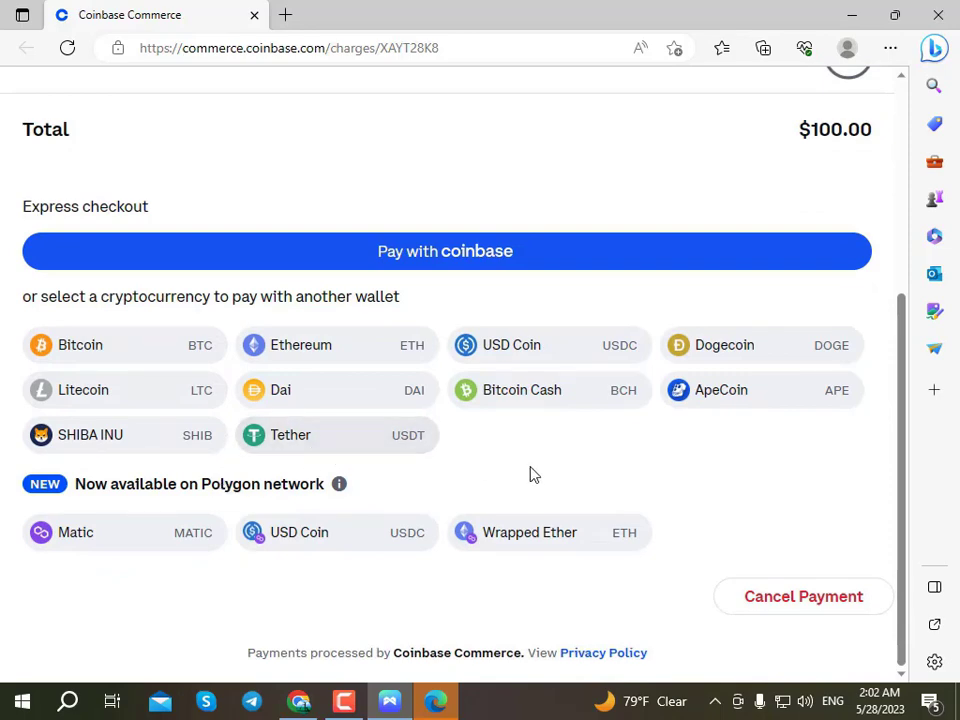
scroll(535, 478, "up", 1)
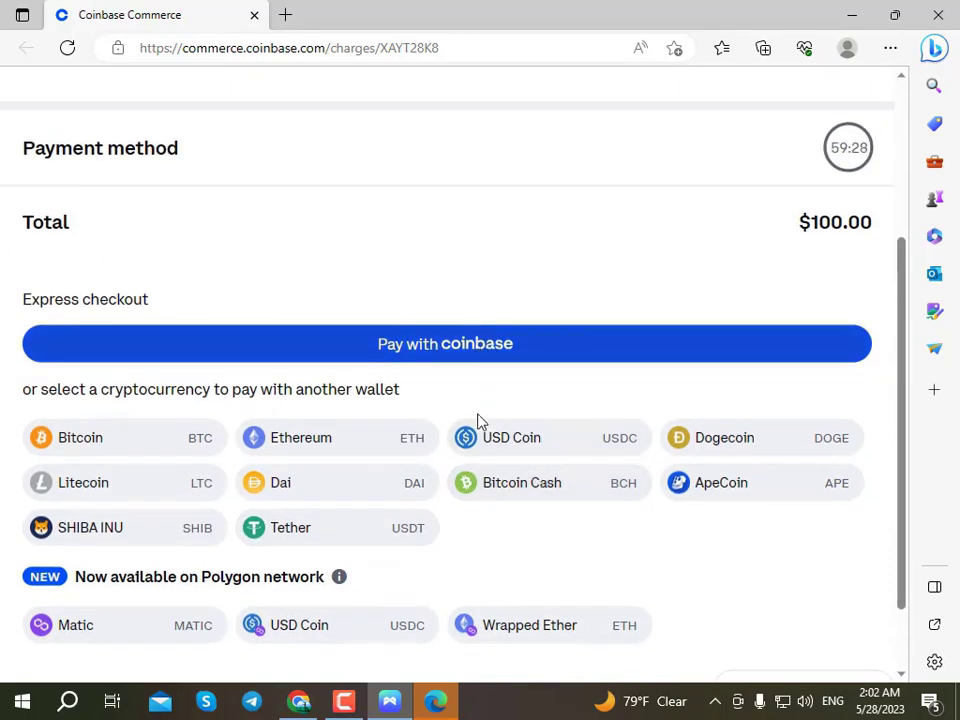
Review the Tether (USDT) payment address and amount, then return to cryptocurrency selection.
left_click(375, 534)
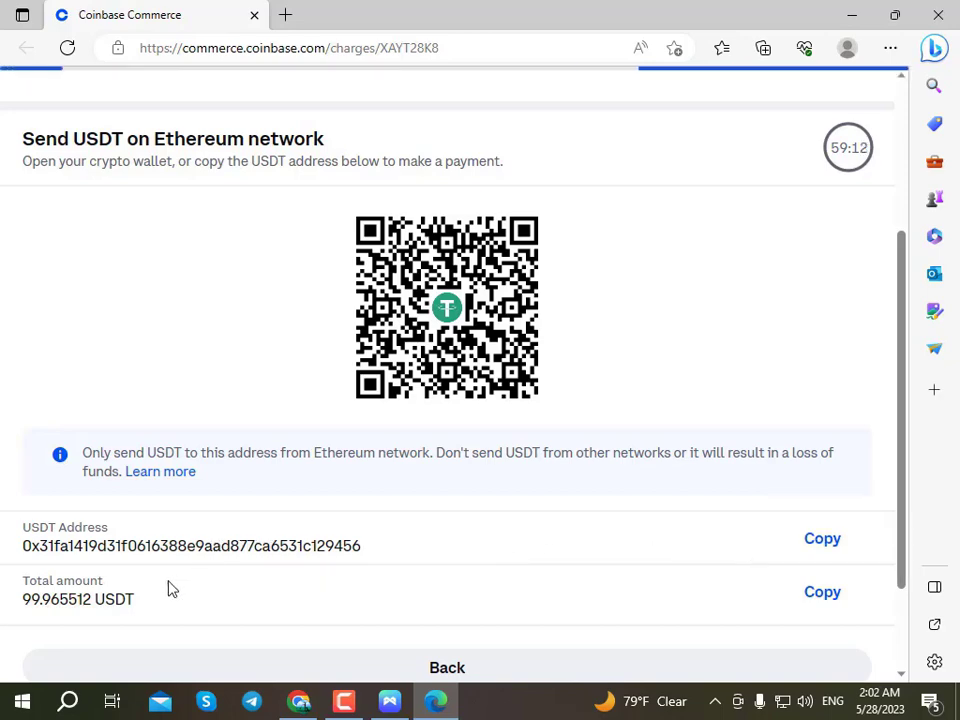
scroll(324, 572, "down", 2)
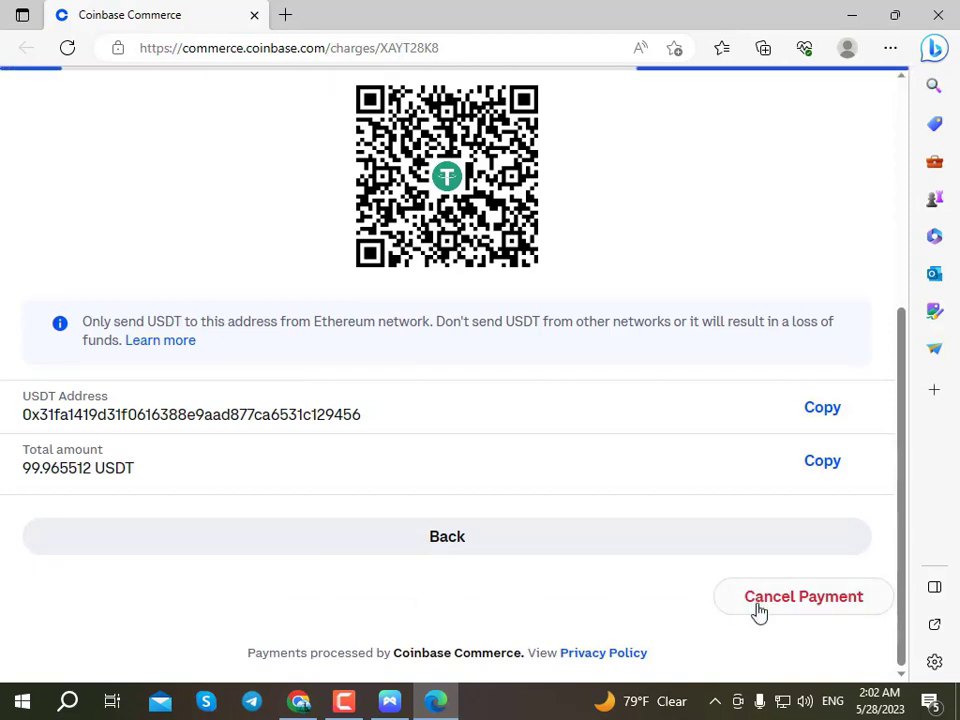
scroll(592, 440, "up", 2)
scroll(592, 440, "down", 2)
left_click(703, 540)
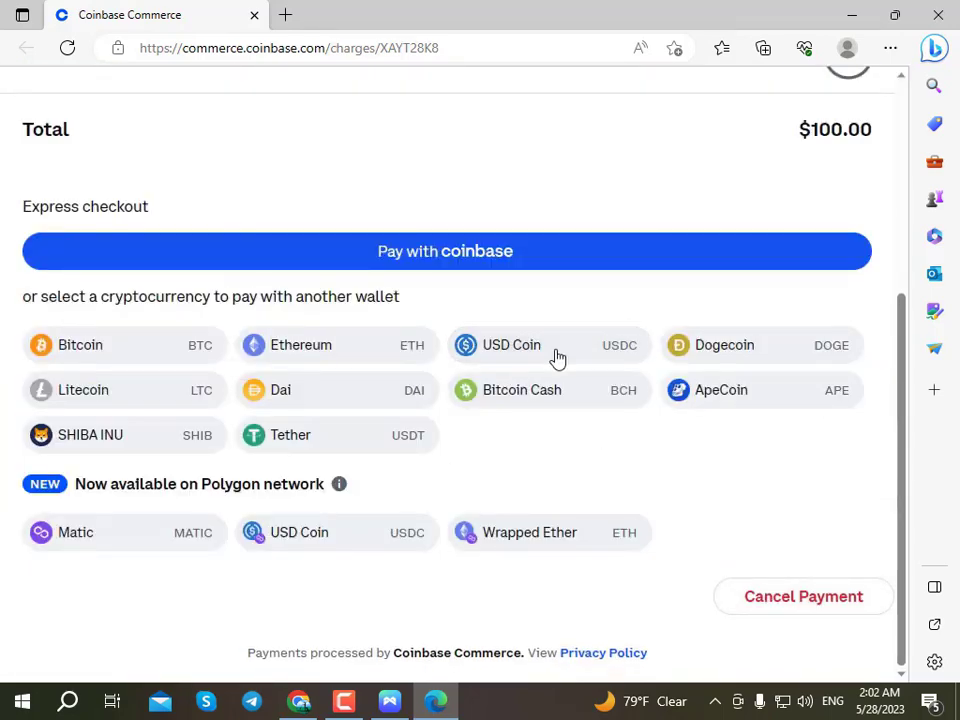
scroll(399, 373, "up", 4)
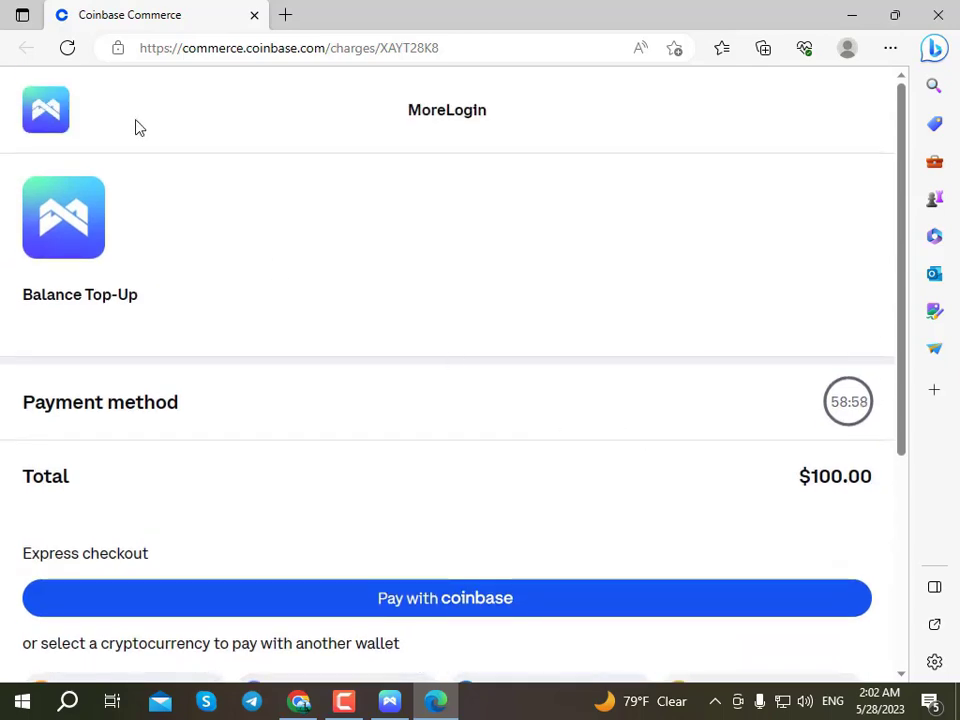
Close the Edge checkout window and dismiss the pending Balance Top-Up dialog.
left_click(254, 16)
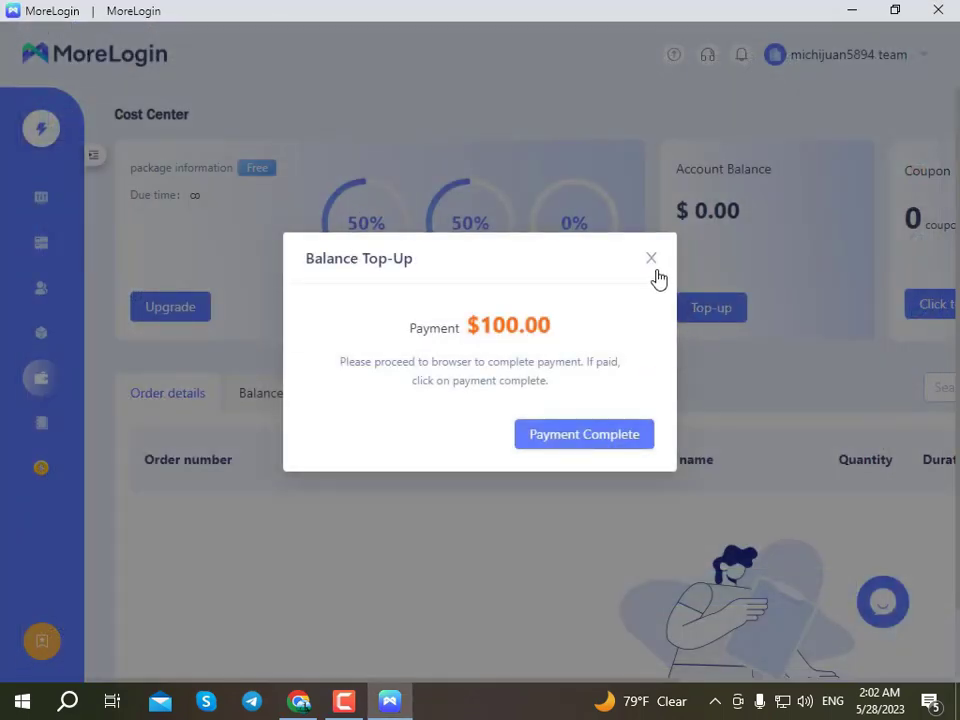
left_click(652, 260)
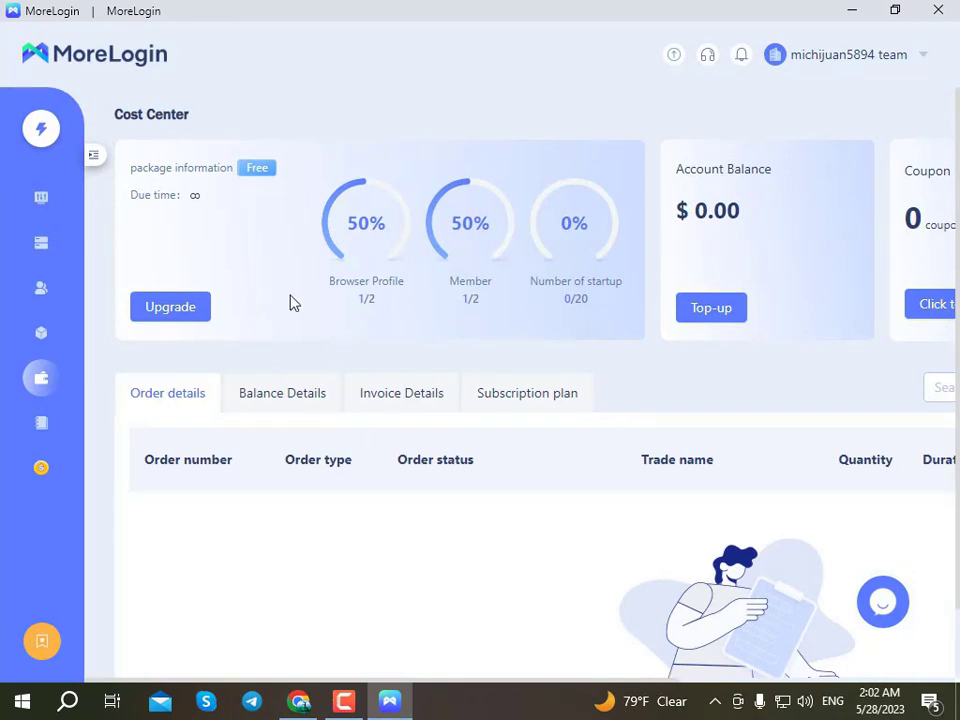
Restore and re-maximize the window, view the Operation Log, then open the Invitation bonus affiliate page.
double_click(617, 24)
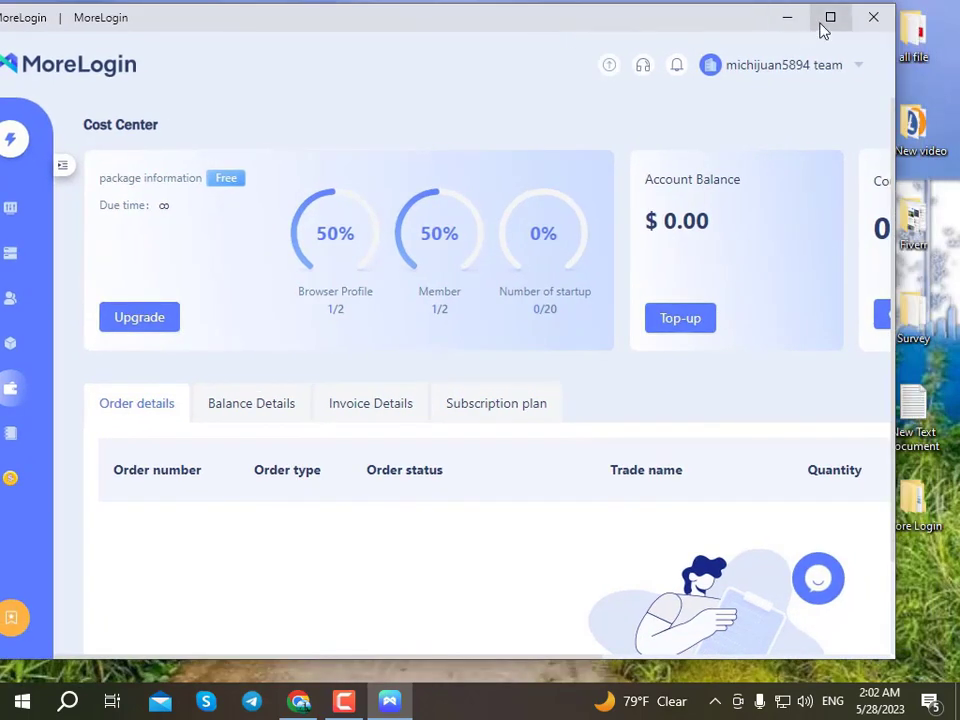
left_click(826, 22)
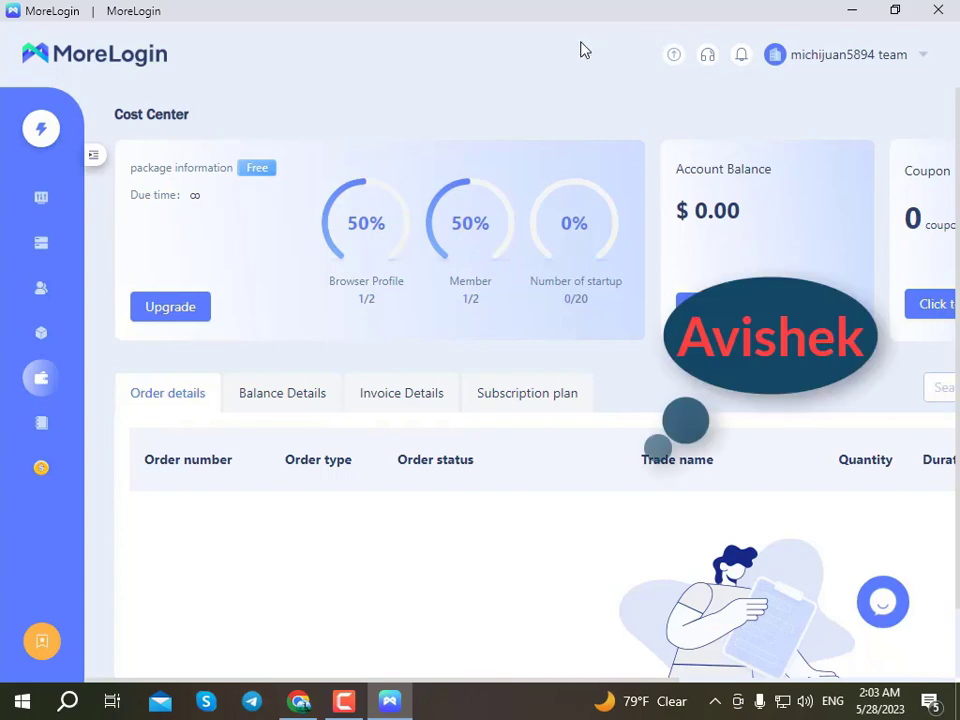
left_click(37, 432)
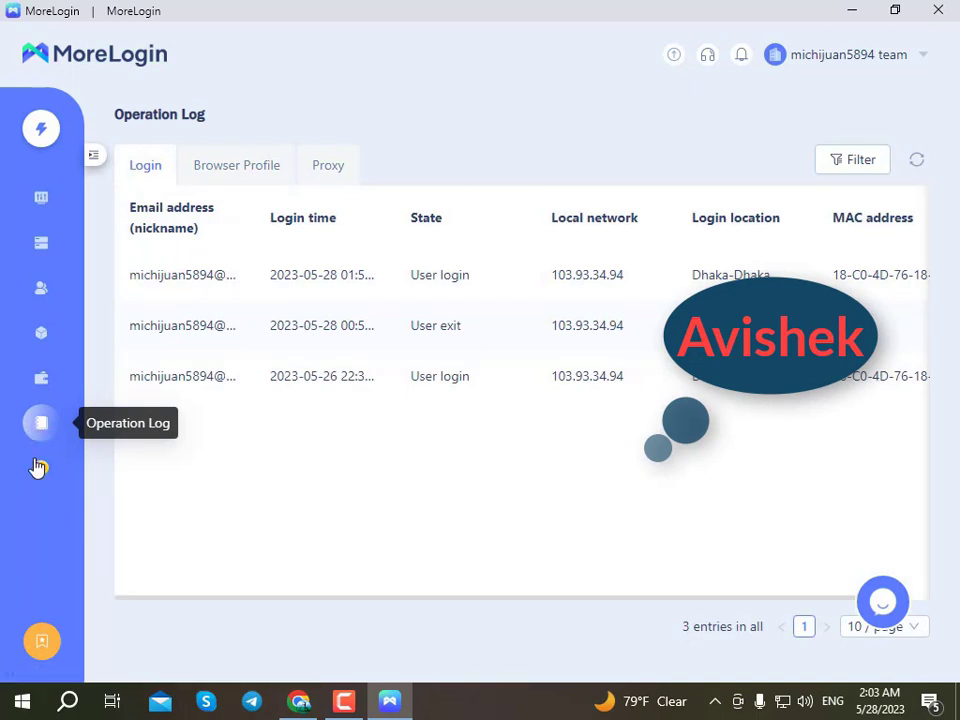
left_click(37, 469)
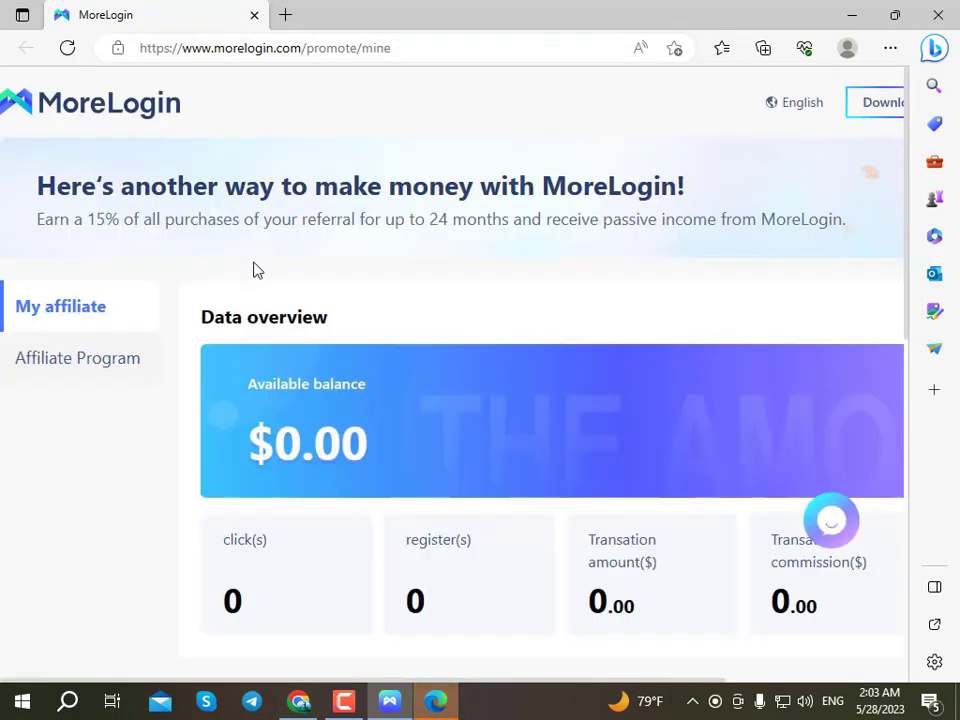
View Invitation Record's default referral link and Initialization project, then return to My affiliate.
scroll(253, 270, "down", 5)
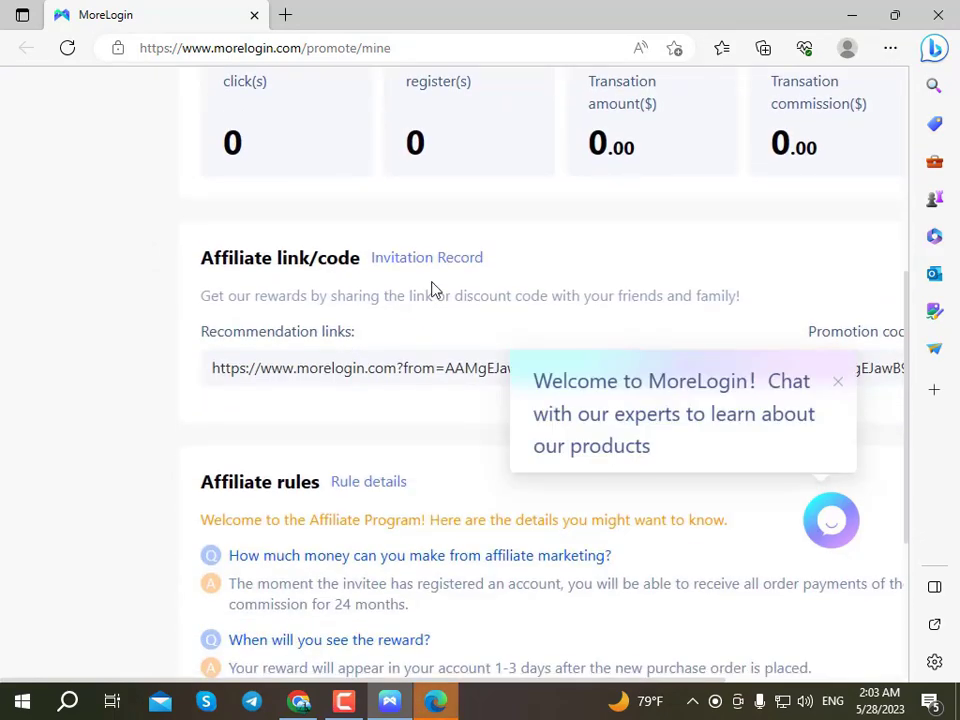
left_click(431, 262)
scroll(452, 311, "down", 1)
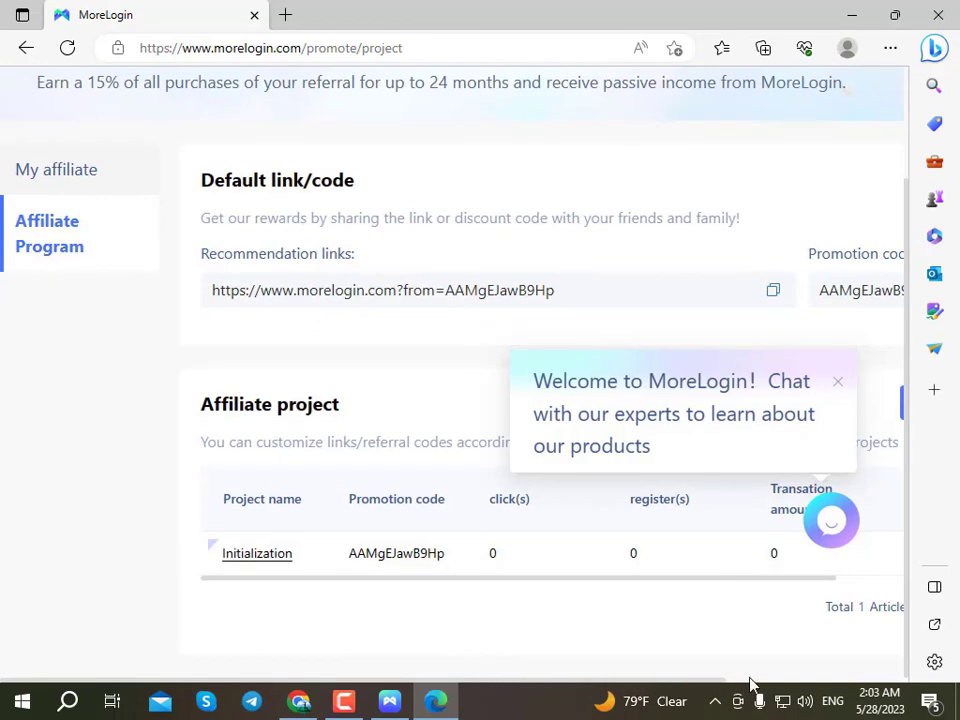
double_click(776, 24)
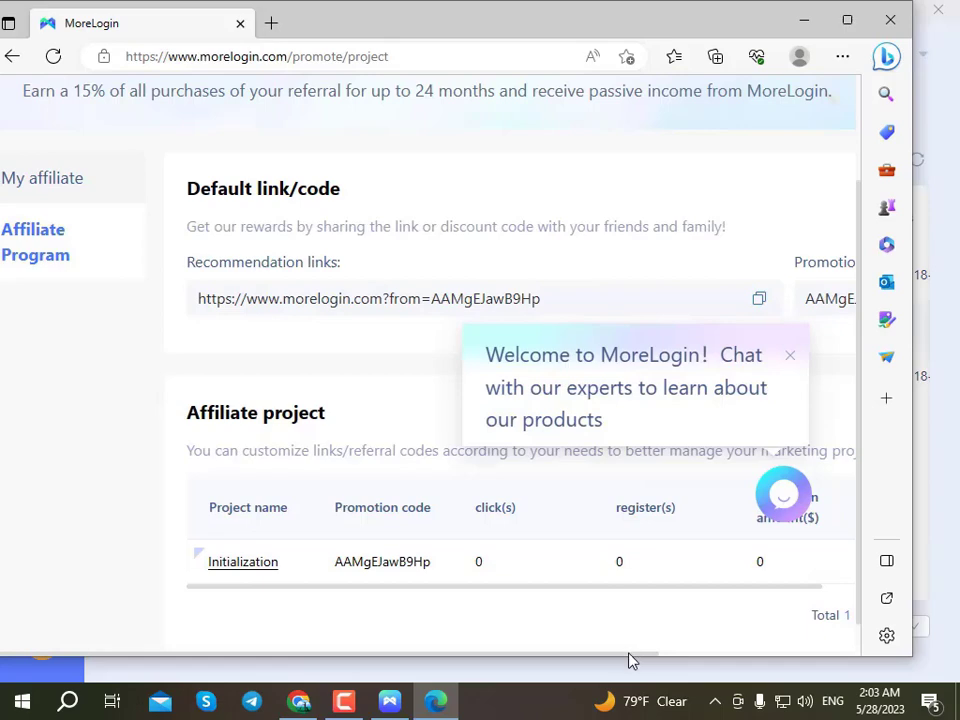
left_click_drag(630, 658, 758, 665)
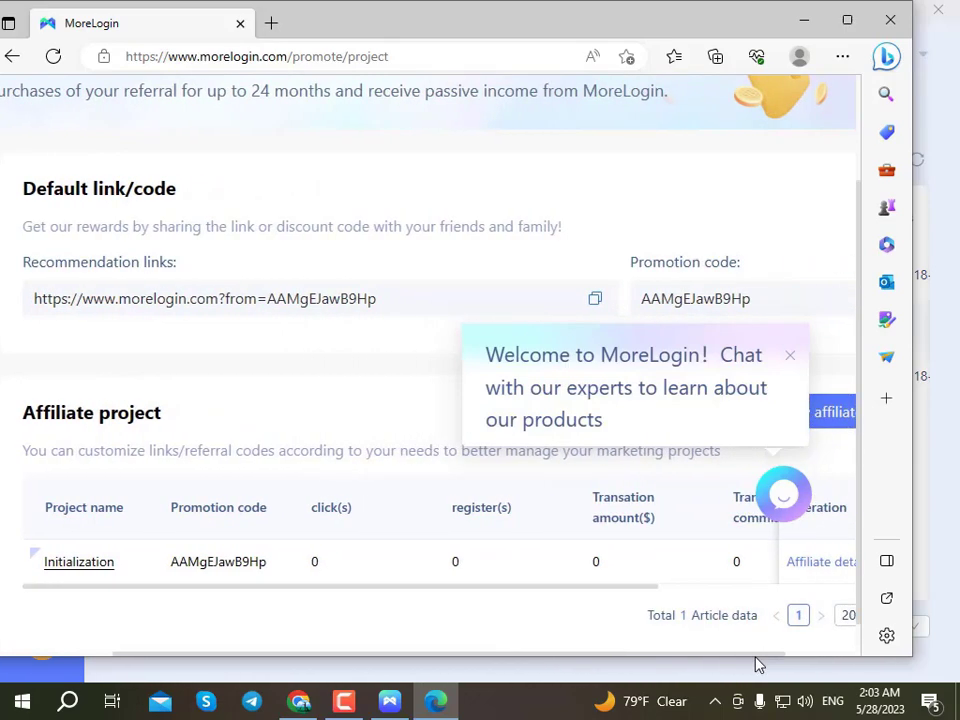
left_click_drag(757, 664, 610, 662)
scroll(641, 176, "up", 2)
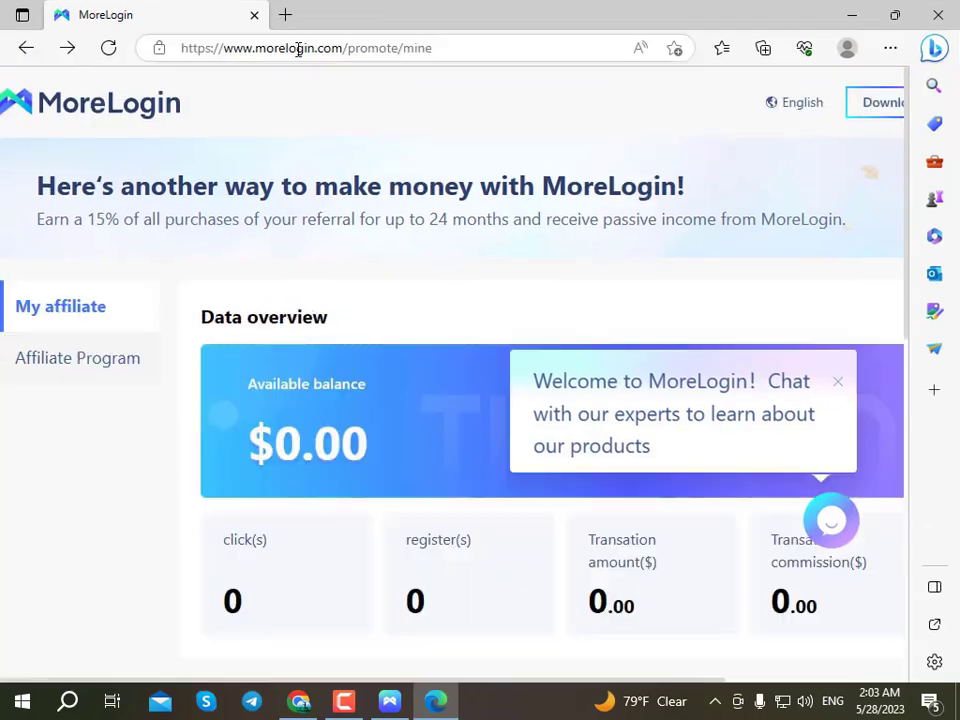
Close the affiliate site in Edge and return via Cost Center to the Browser Profile list.
left_click(938, 14)
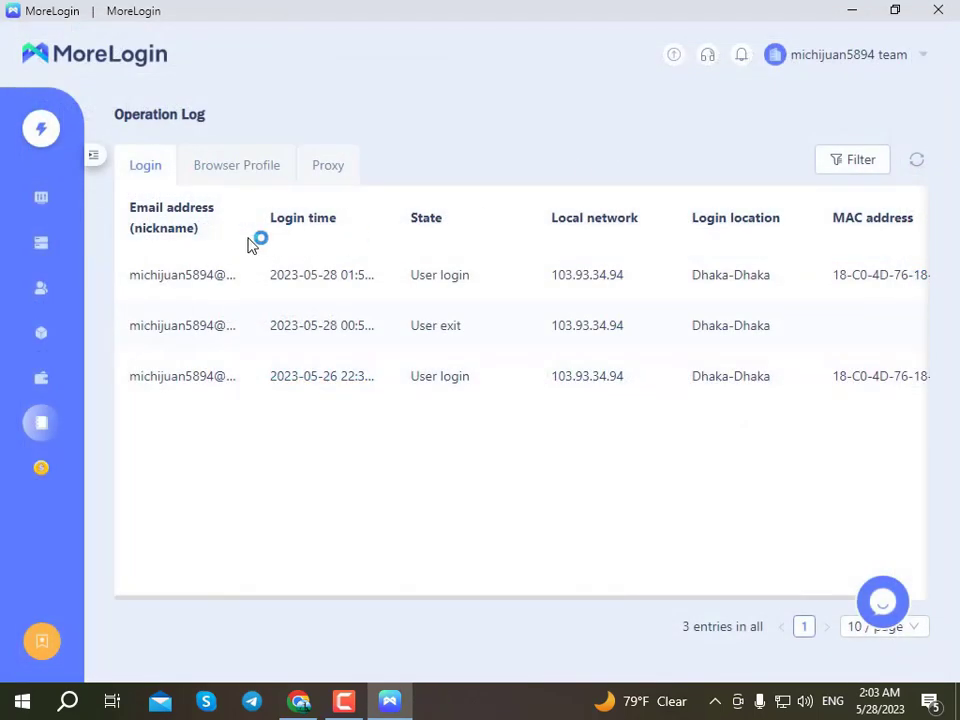
left_click(42, 382)
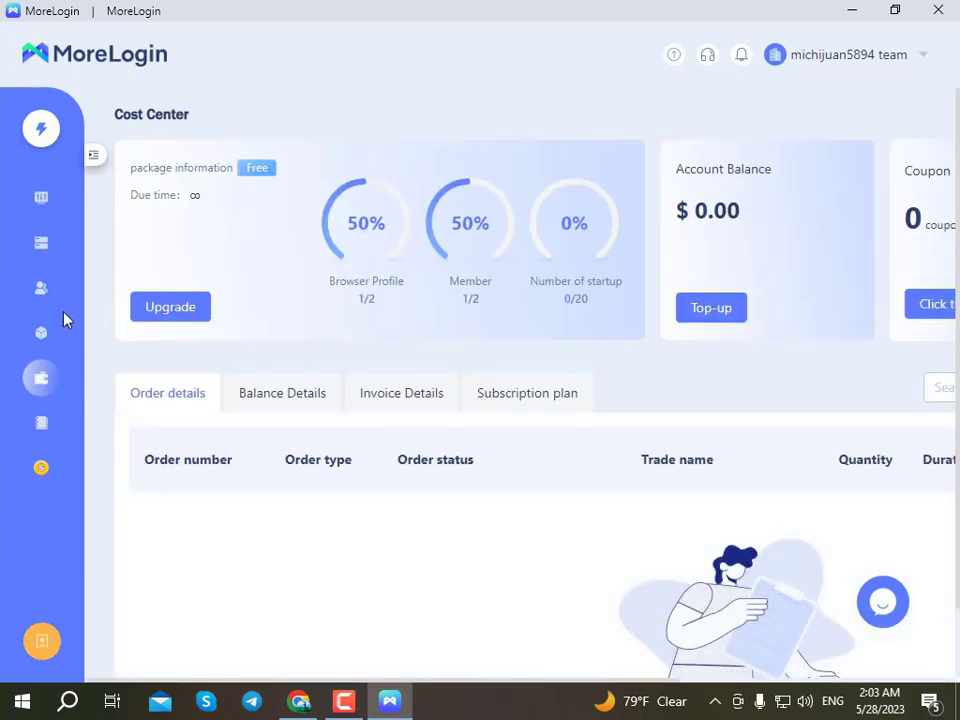
left_click(46, 197)
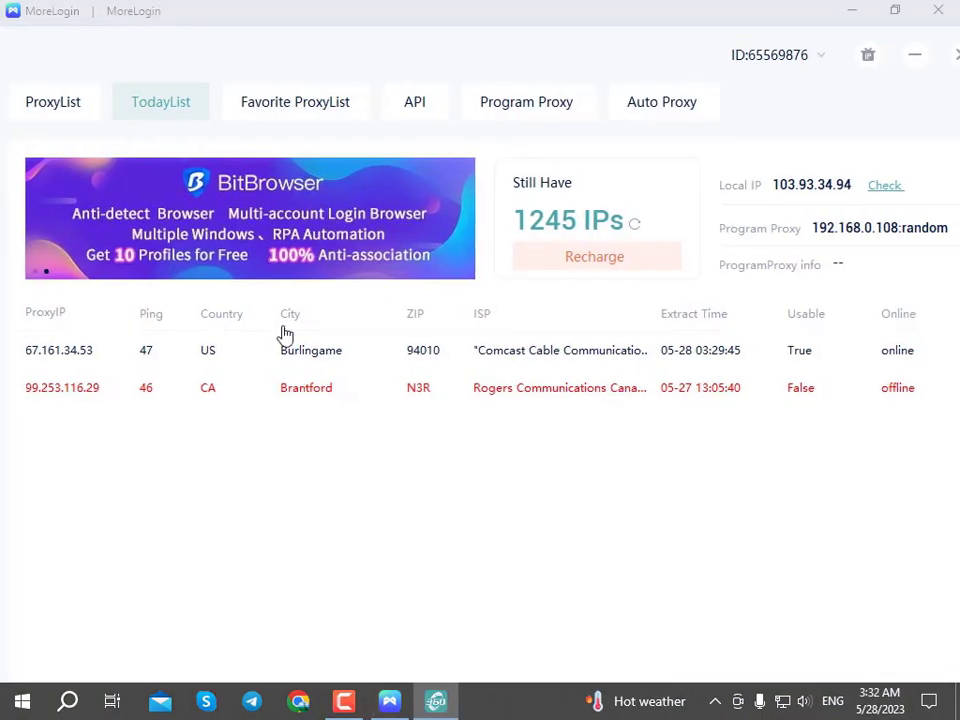
Connect Program Proxy through the US Burlingame IP 67.161.34.53 and open the API extraction tab.
right_click(285, 355)
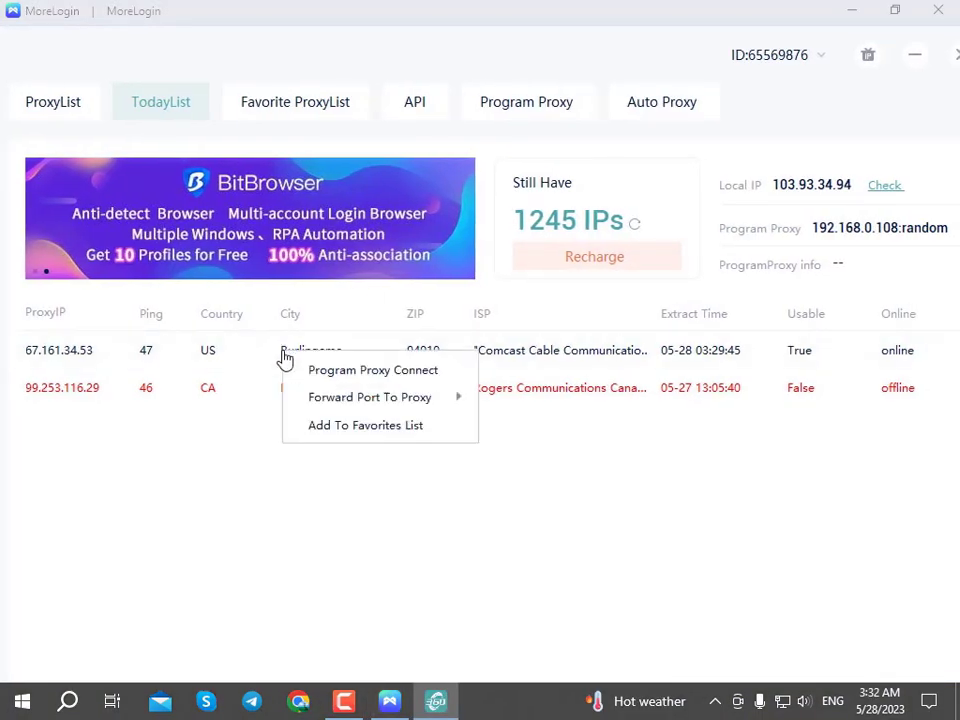
left_click(400, 375)
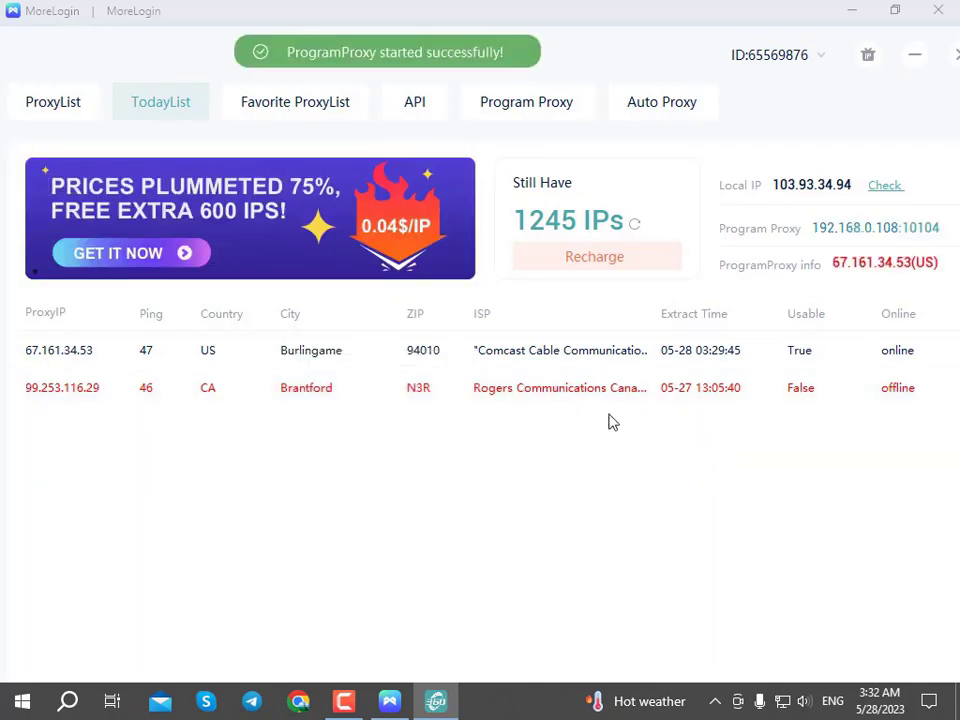
left_click(634, 225)
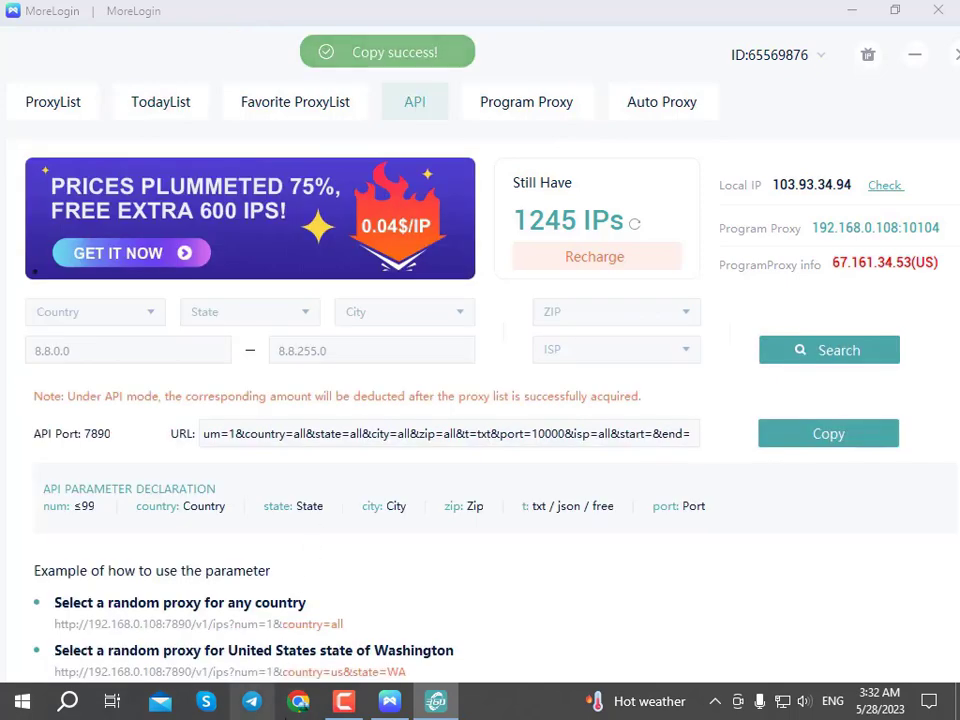
left_click(296, 702)
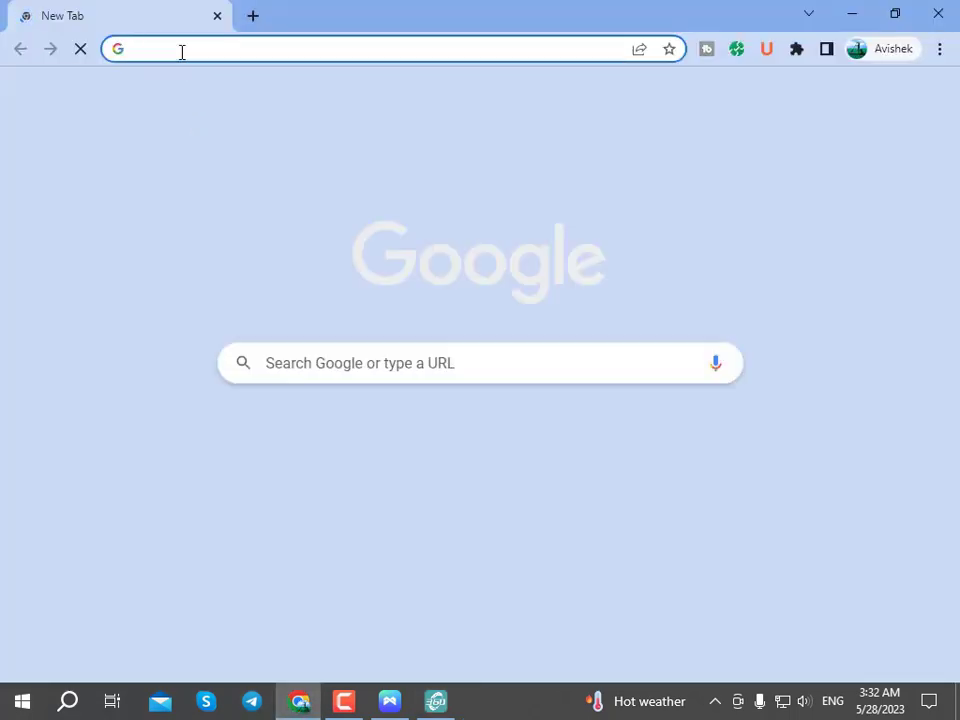
Load the copied API URL in Chrome and copy the returned proxy 192.168.0.108:10000.
right_click(181, 50)
left_click(231, 176)
key("Return")
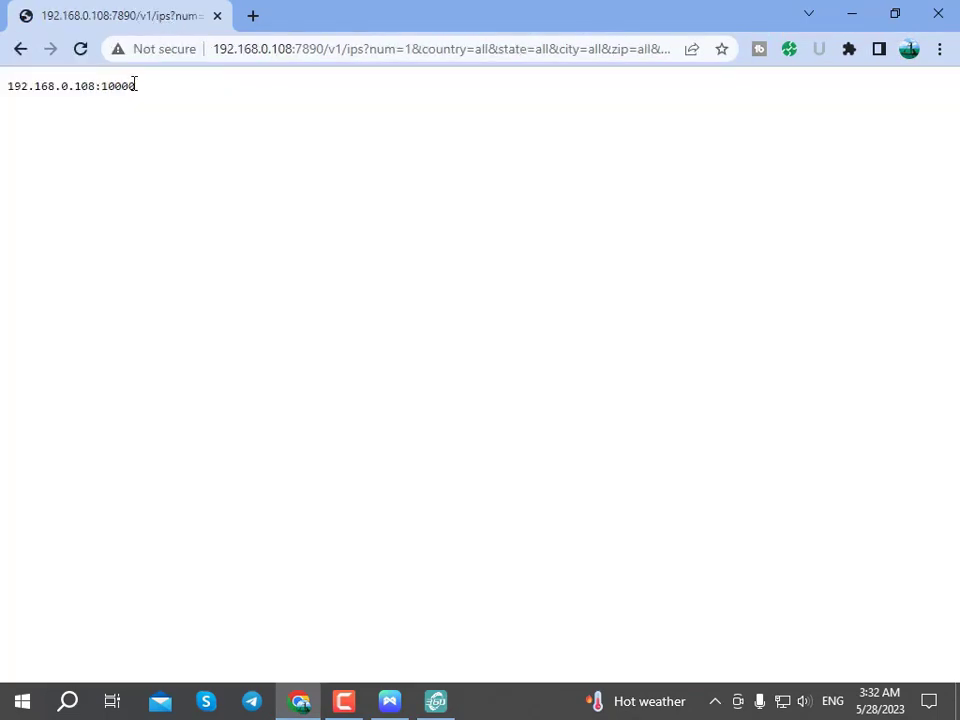
left_click_drag(135, 85, 3, 96)
right_click(4, 96)
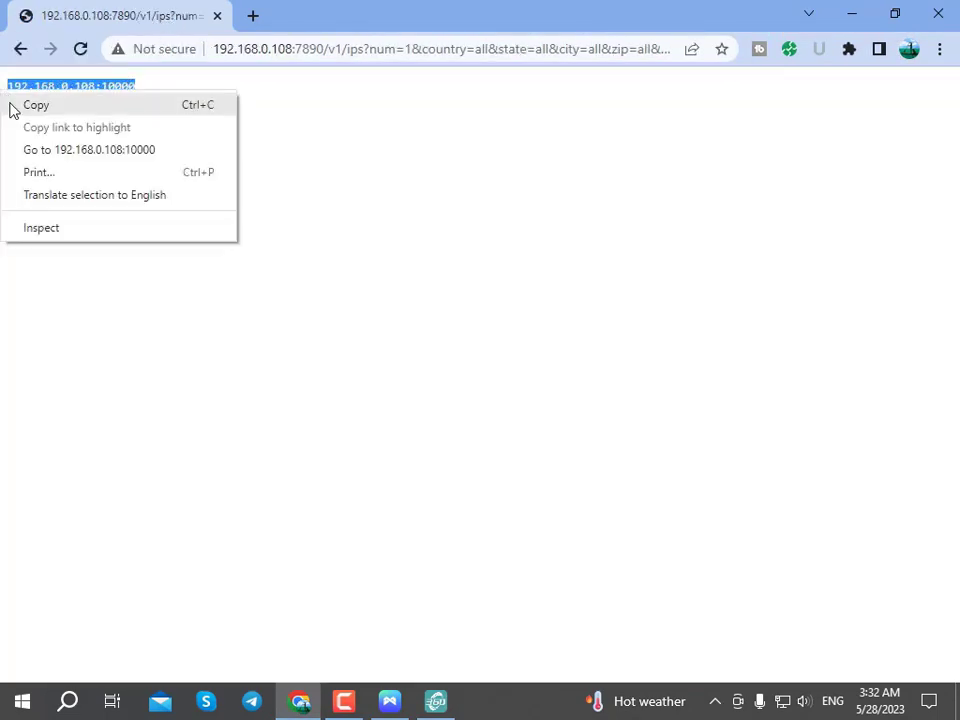
left_click(36, 106)
Open profile P-1's Edit browser profile page from its more-actions menu.
left_click(398, 692)
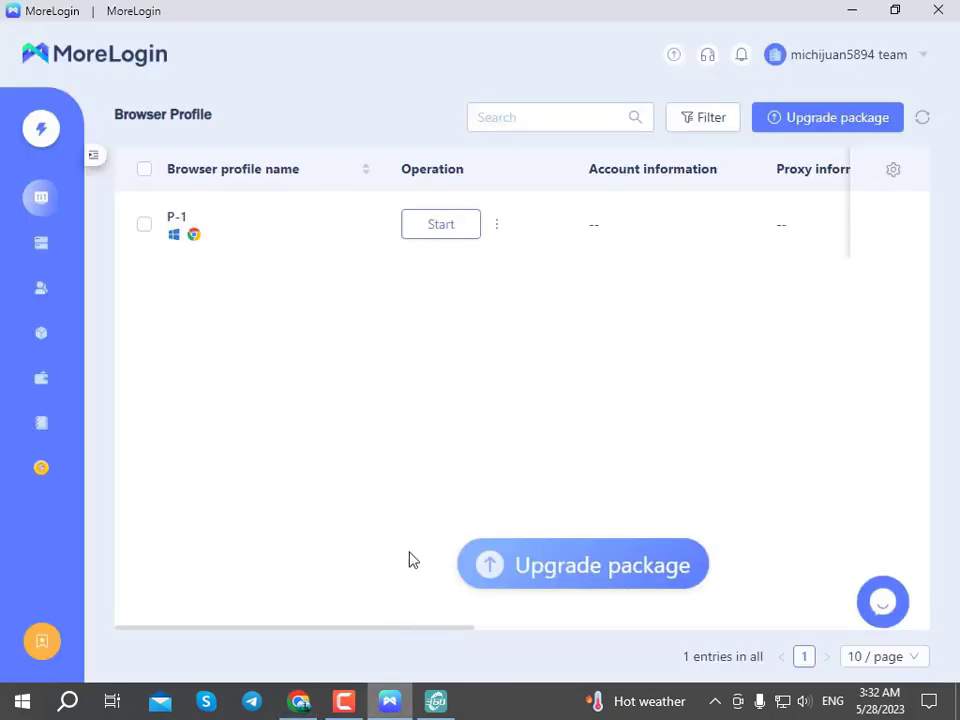
left_click(498, 224)
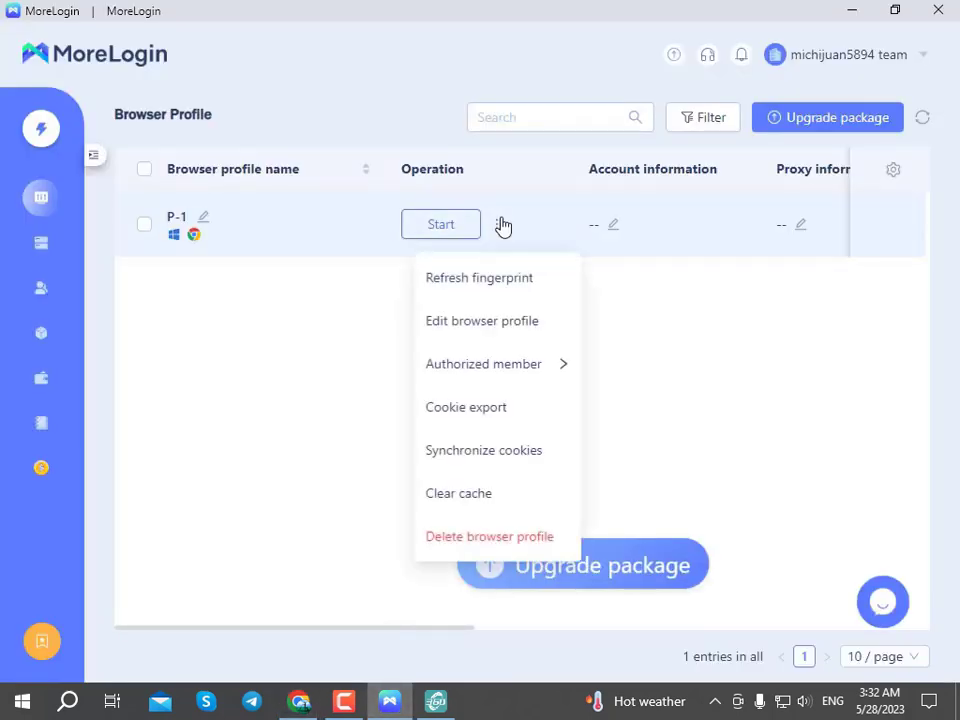
left_click(493, 324)
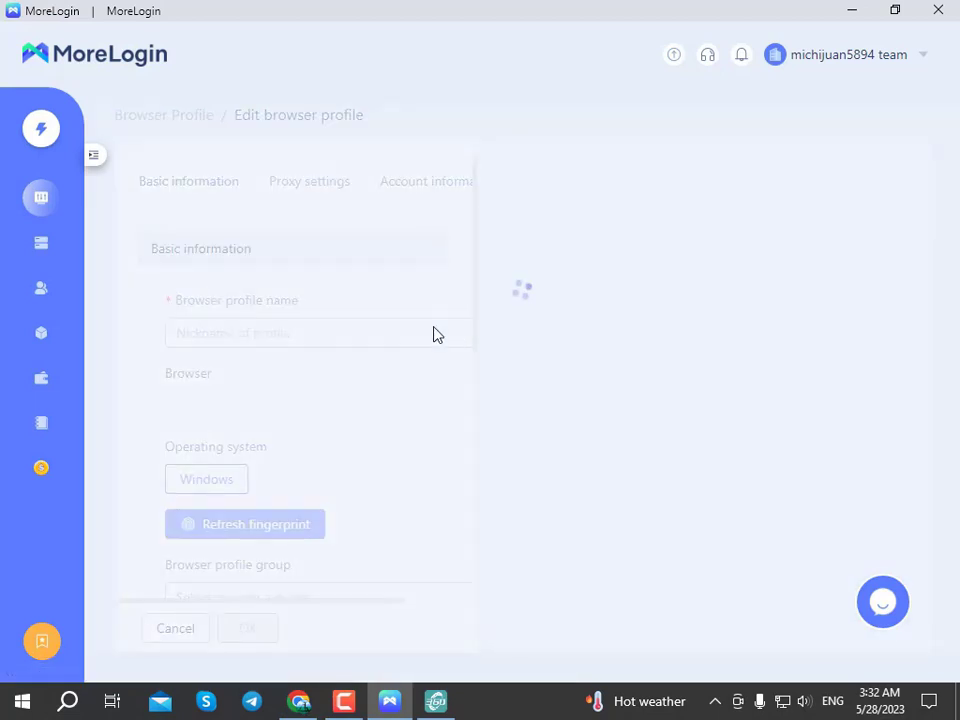
scroll(385, 304, "down", 5)
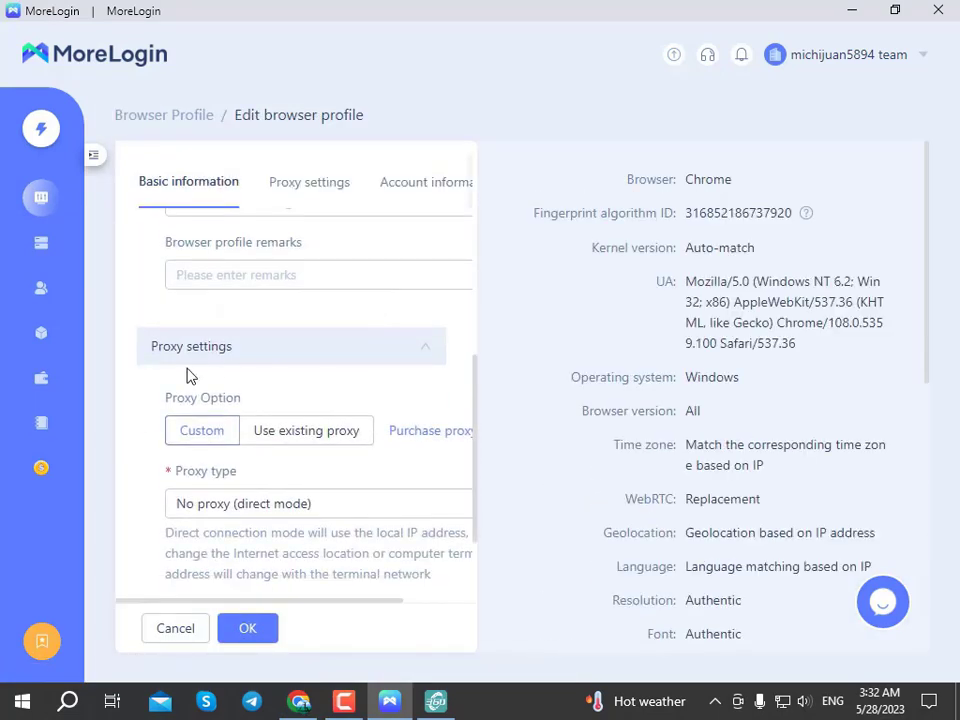
scroll(207, 360, "down", 2)
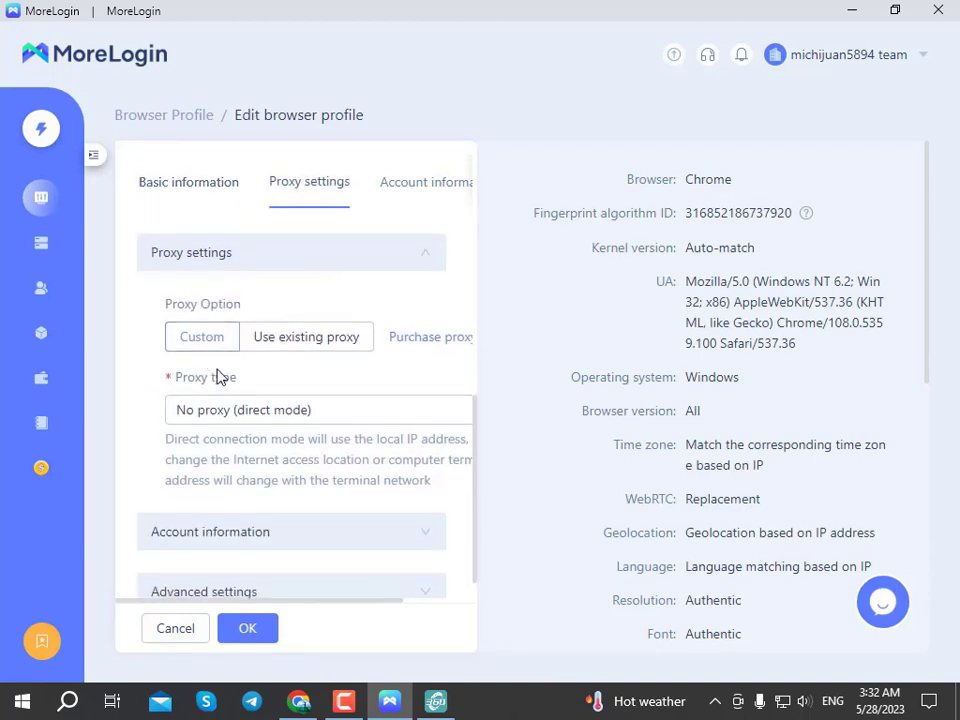
Change the proxy type from direct mode to Socks5.
left_click(247, 400)
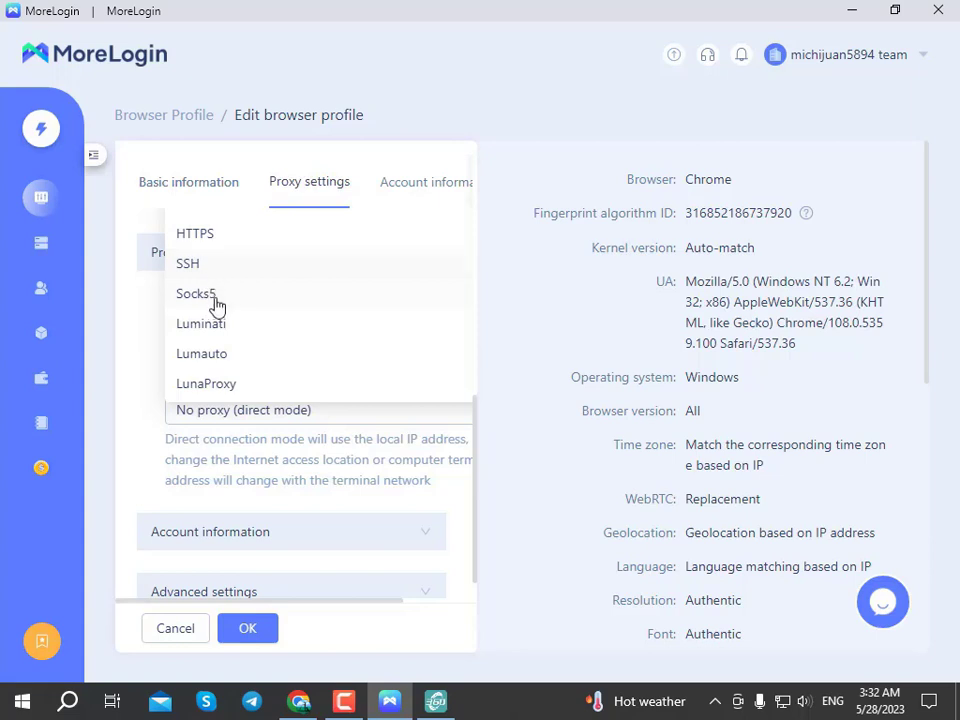
scroll(216, 310, "down", 5)
scroll(274, 335, "down", 1)
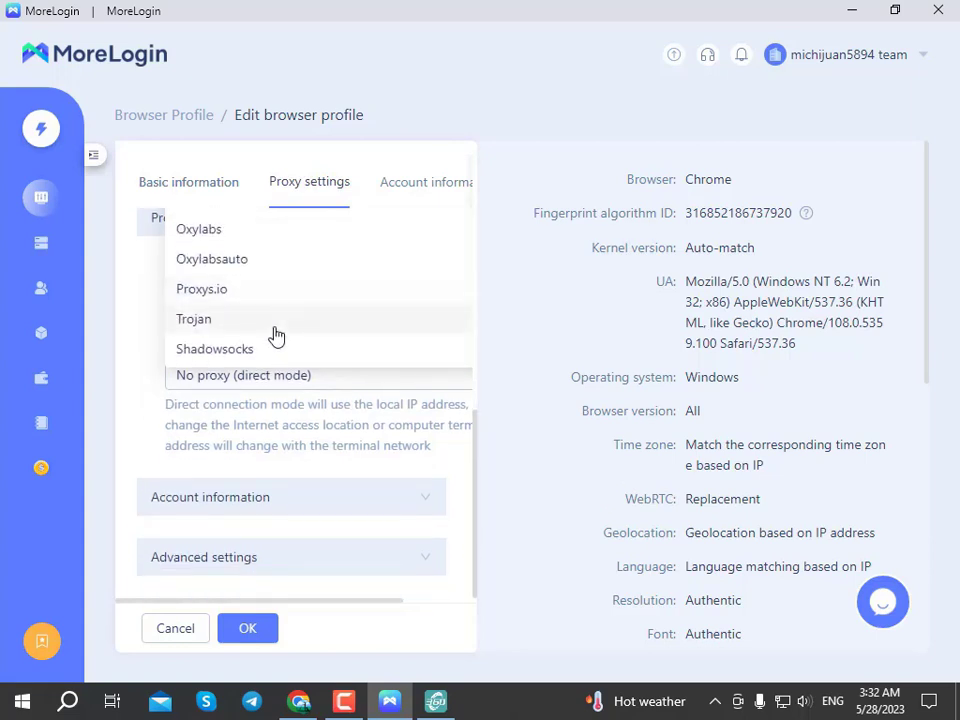
scroll(280, 322, "up", 5)
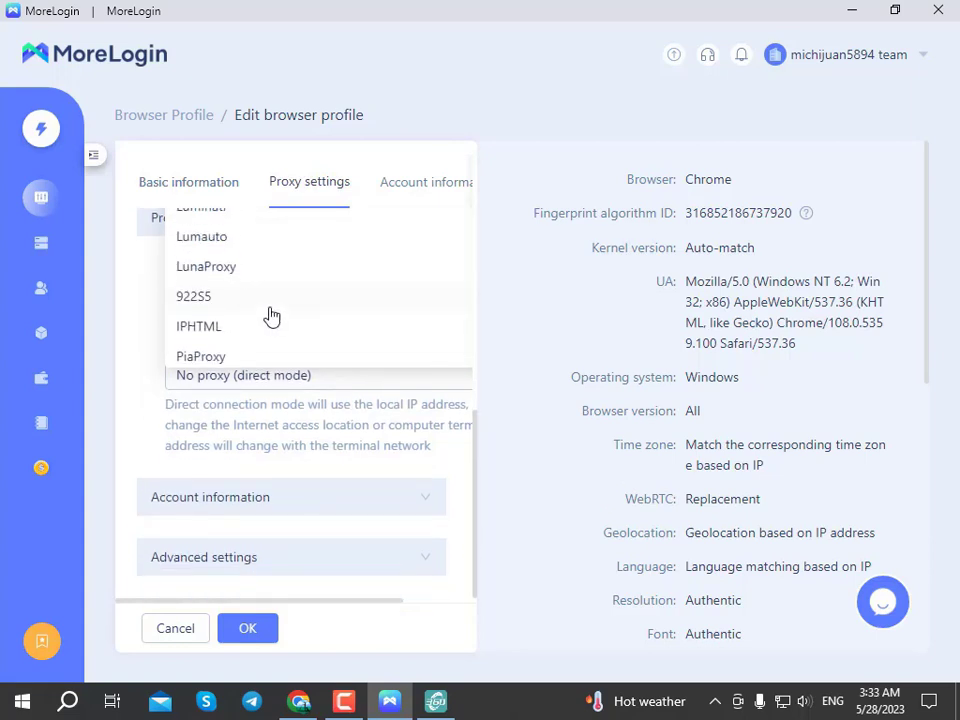
scroll(246, 289, "up", 4)
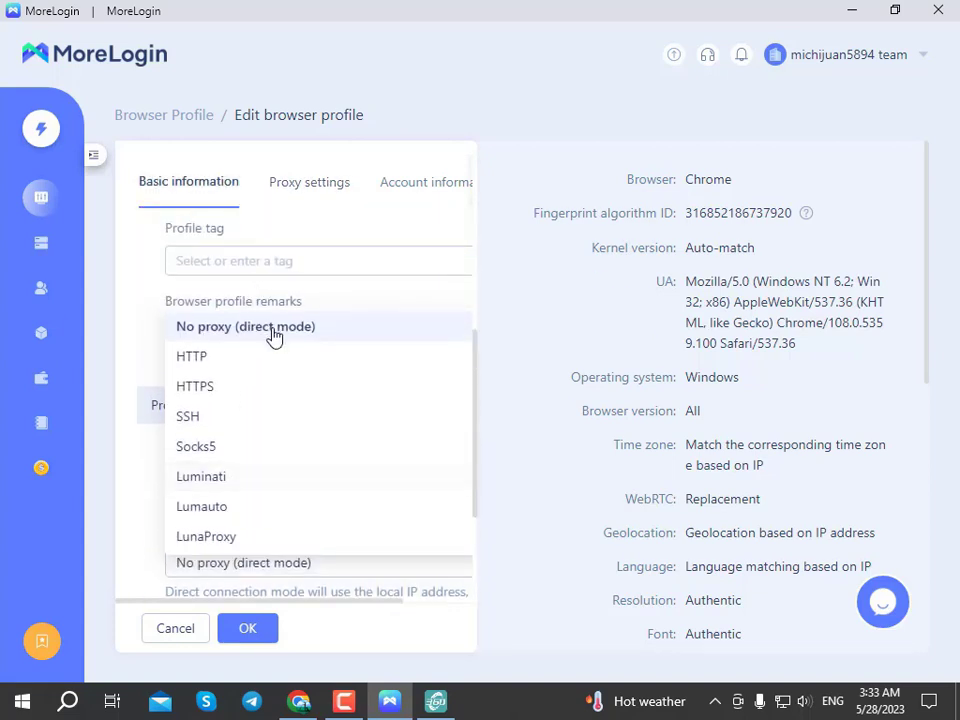
scroll(274, 340, "down", 3)
scroll(306, 386, "up", 3)
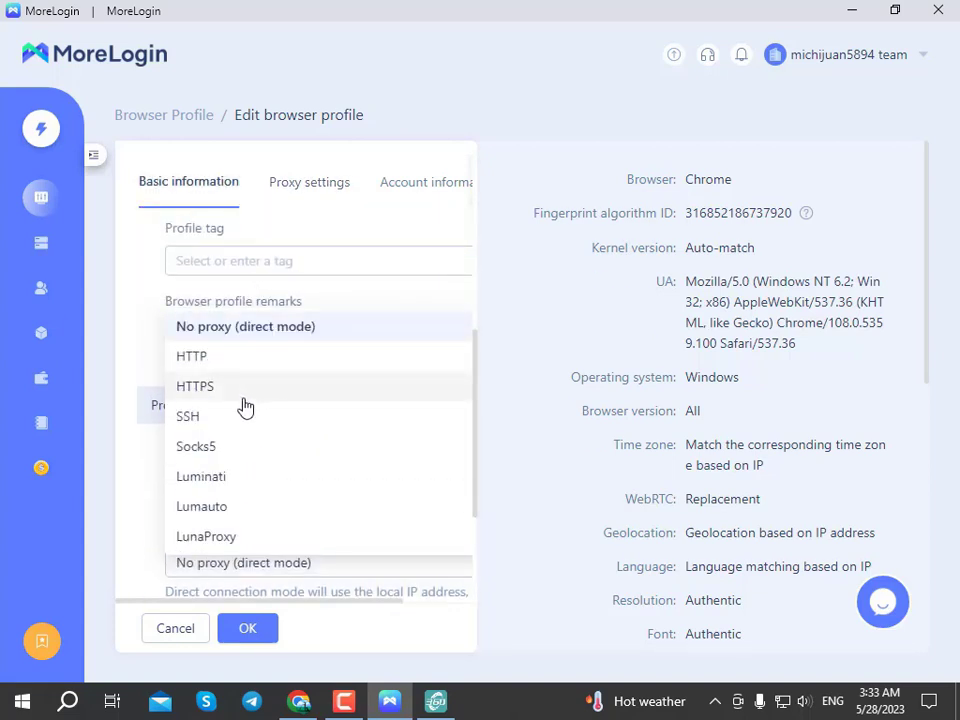
scroll(240, 441, "right", 1)
left_click(238, 441)
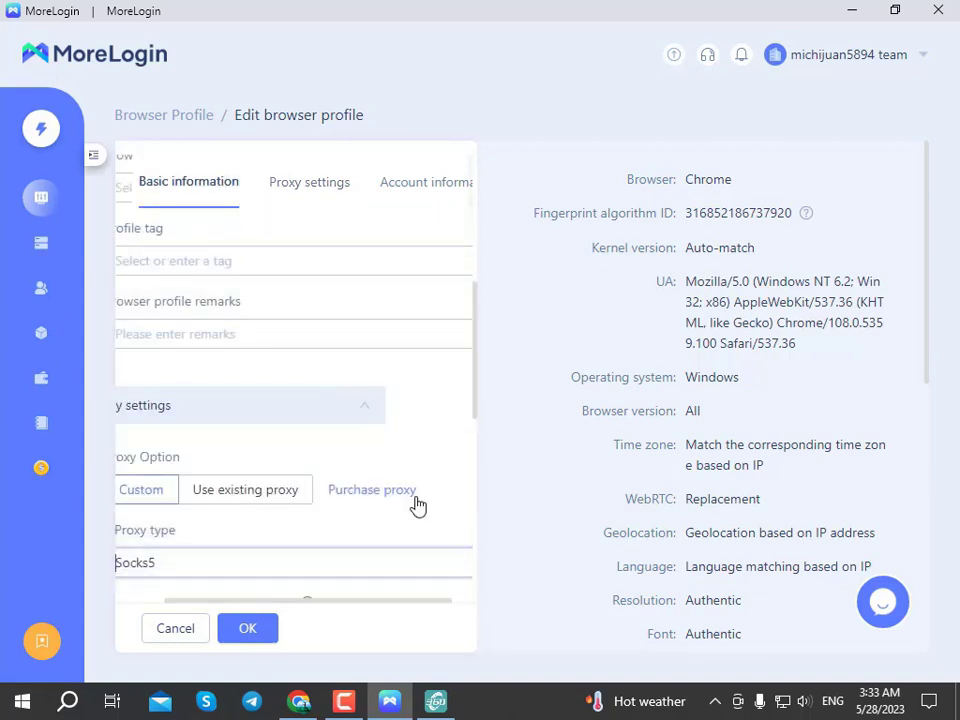
scroll(324, 610, "left", 1)
Paste the copied 192.168.0.108 address and port into P-1's Proxy server field and save.
scroll(330, 384, "down", 2)
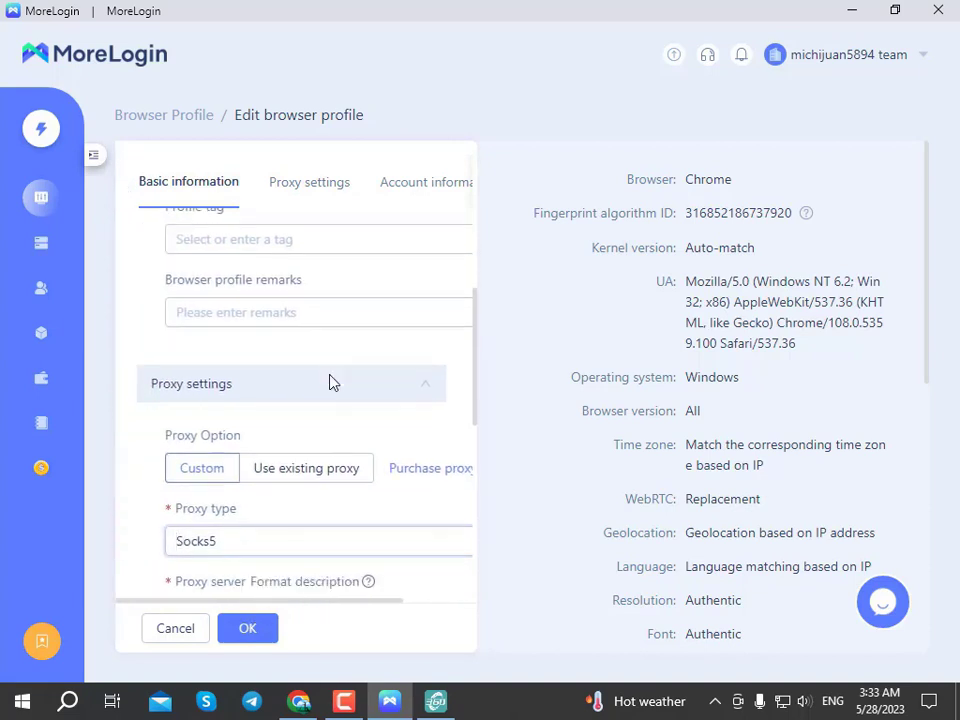
left_click(266, 442)
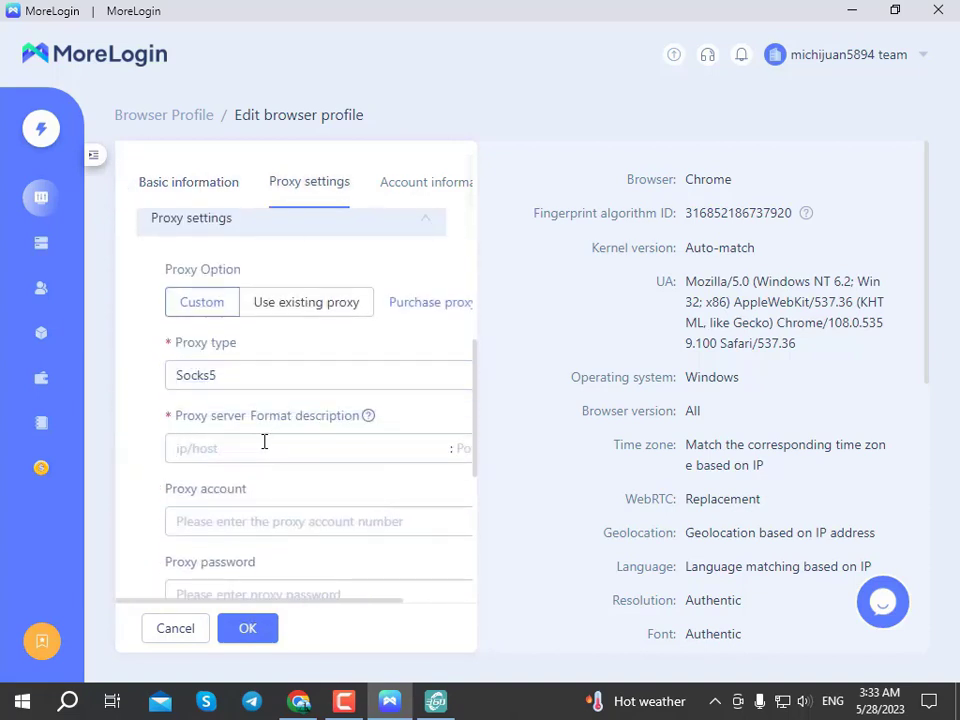
right_click(264, 442)
left_click(328, 294)
left_click_drag(310, 608, 300, 429)
scroll(300, 431, "down", 2)
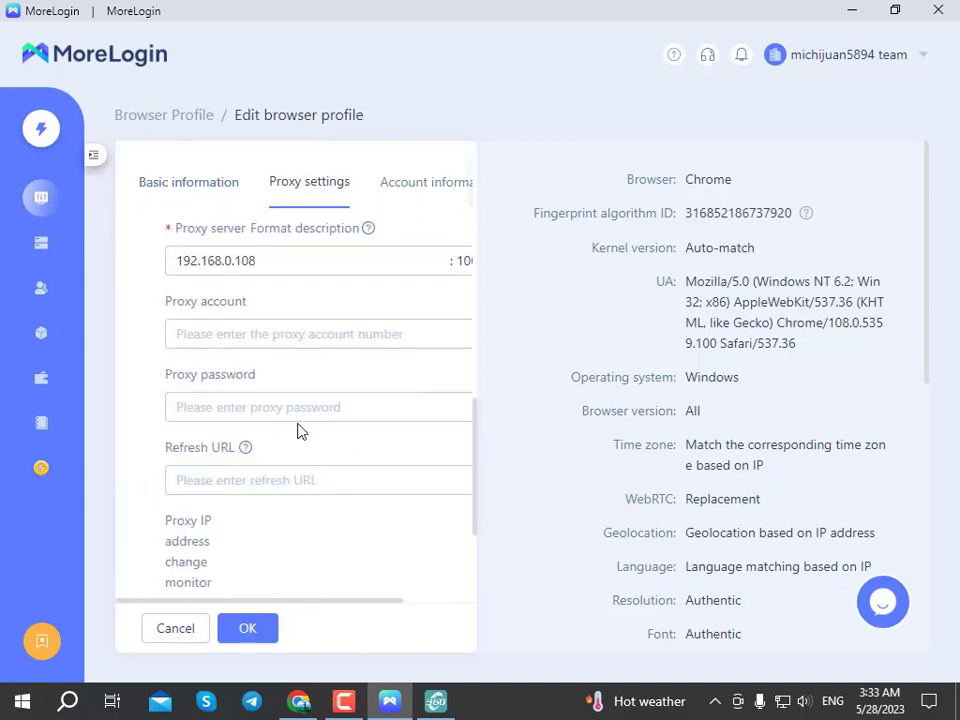
left_click(244, 628)
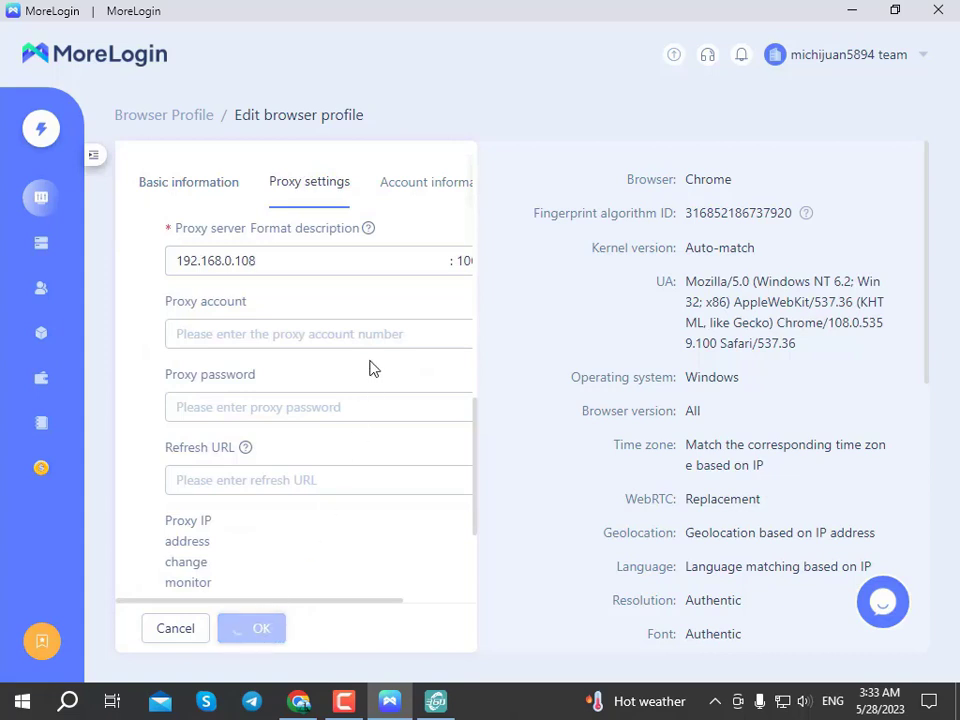
scroll(375, 358, "down", 3)
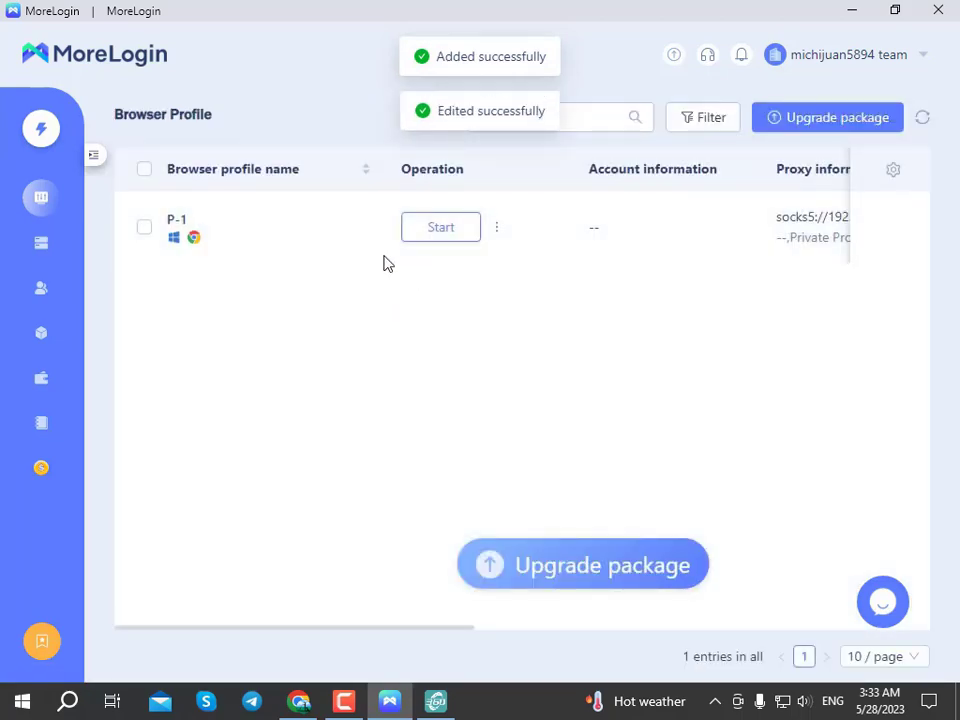
Start profile P-1 and view its page confirming US IP 73.193.154.212 in Cherry Hill, New Jersey.
left_click(438, 228)
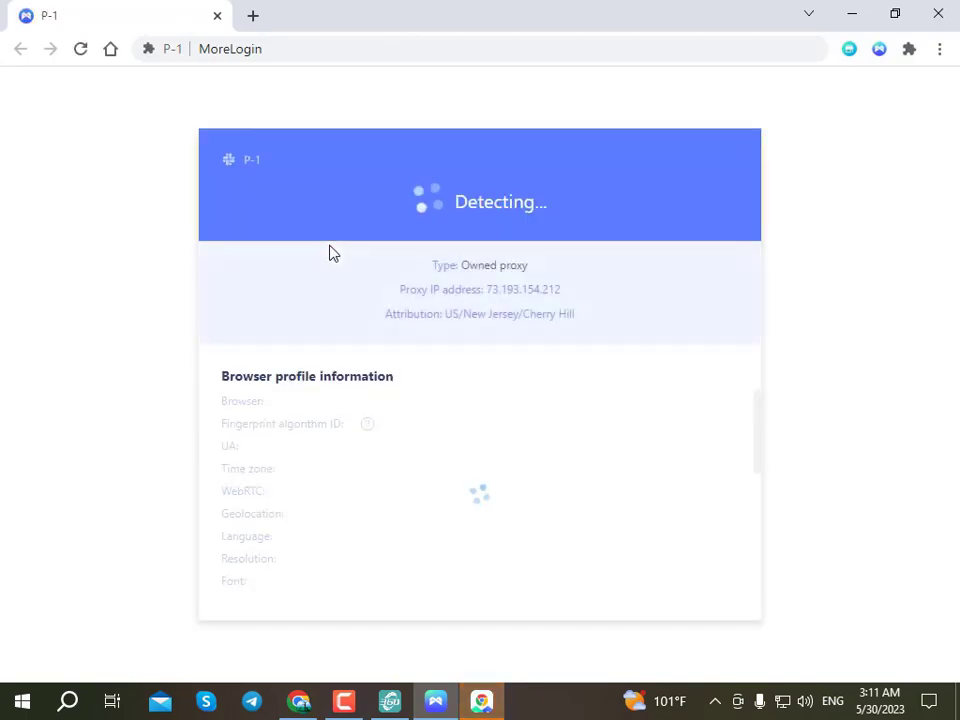
left_click(139, 8)
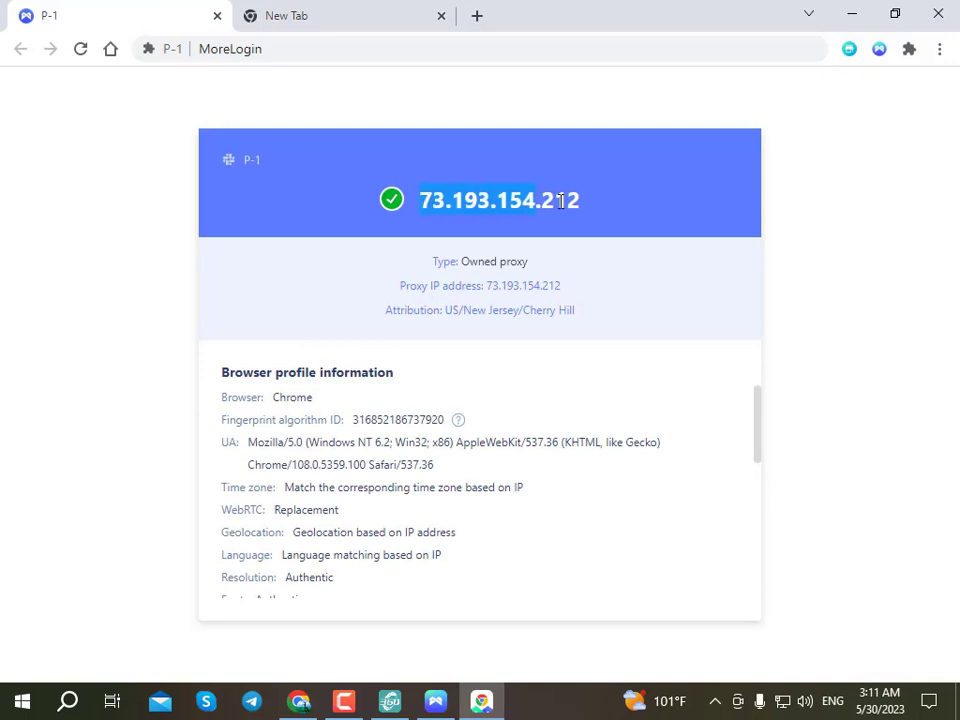